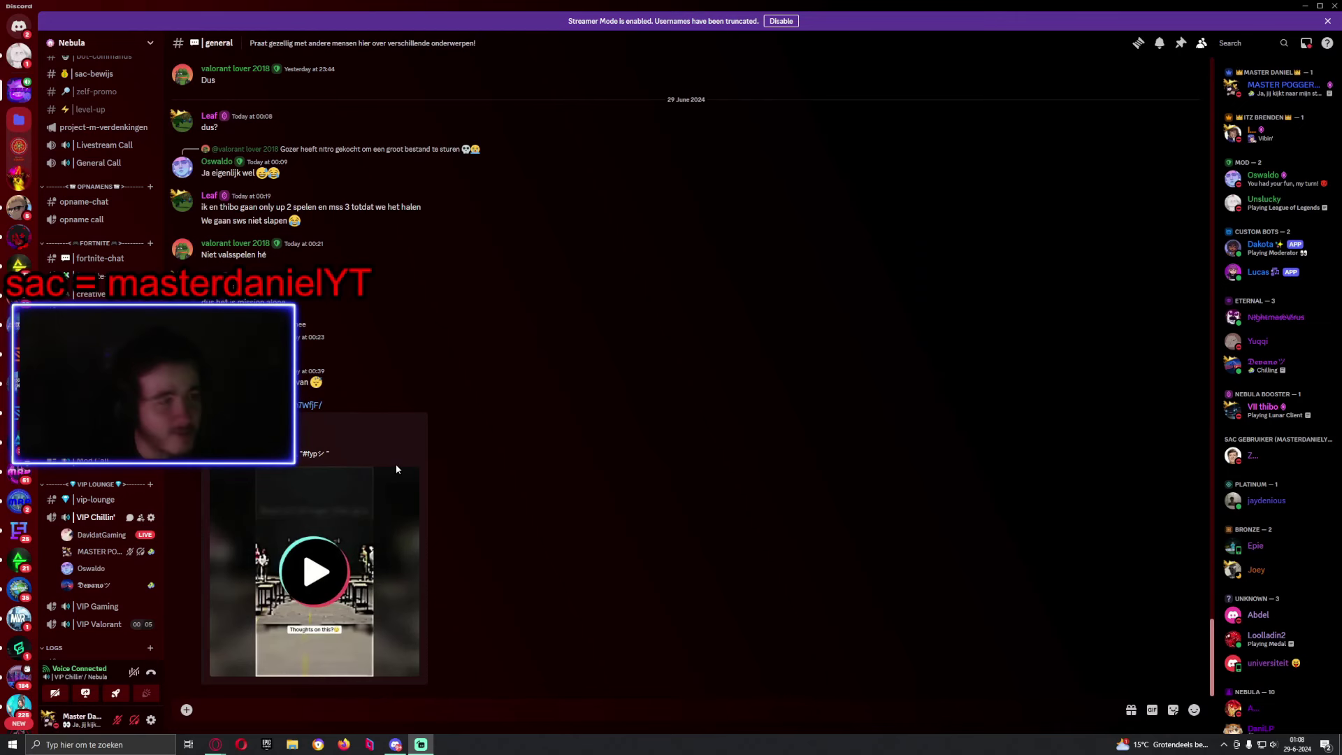
# Switch to the browser window with the EK voorspelling video bracket and submit Italië as winner over Zwitserland
pyautogui.moveTo(241, 743)
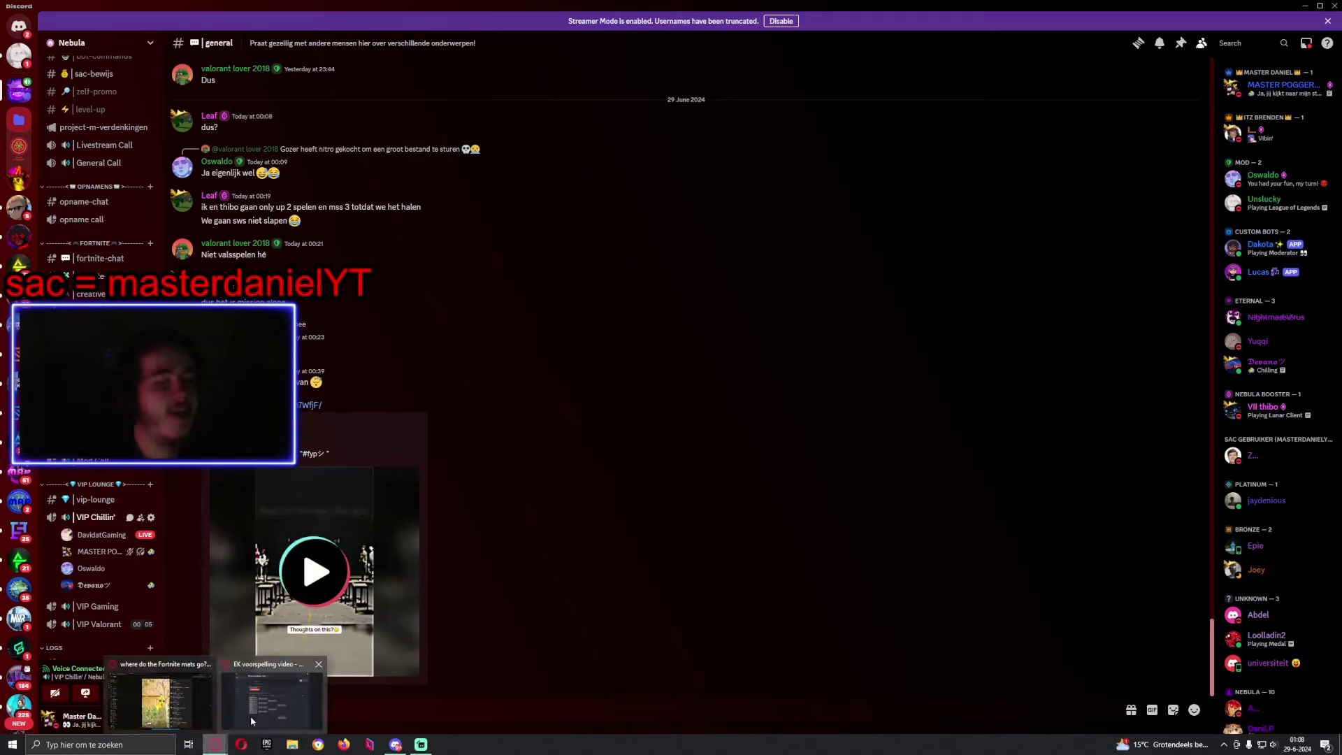
pyautogui.click(250, 707)
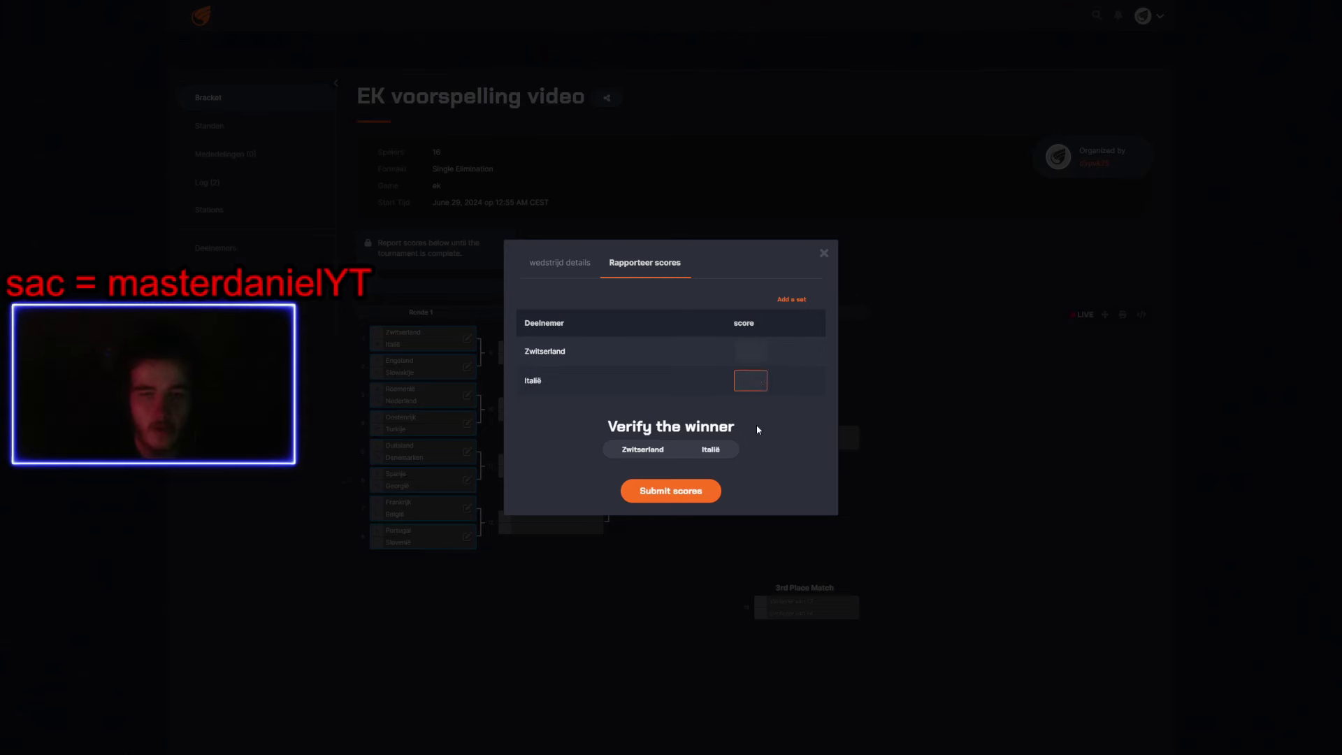
pyautogui.click(723, 449)
pyautogui.click(671, 497)
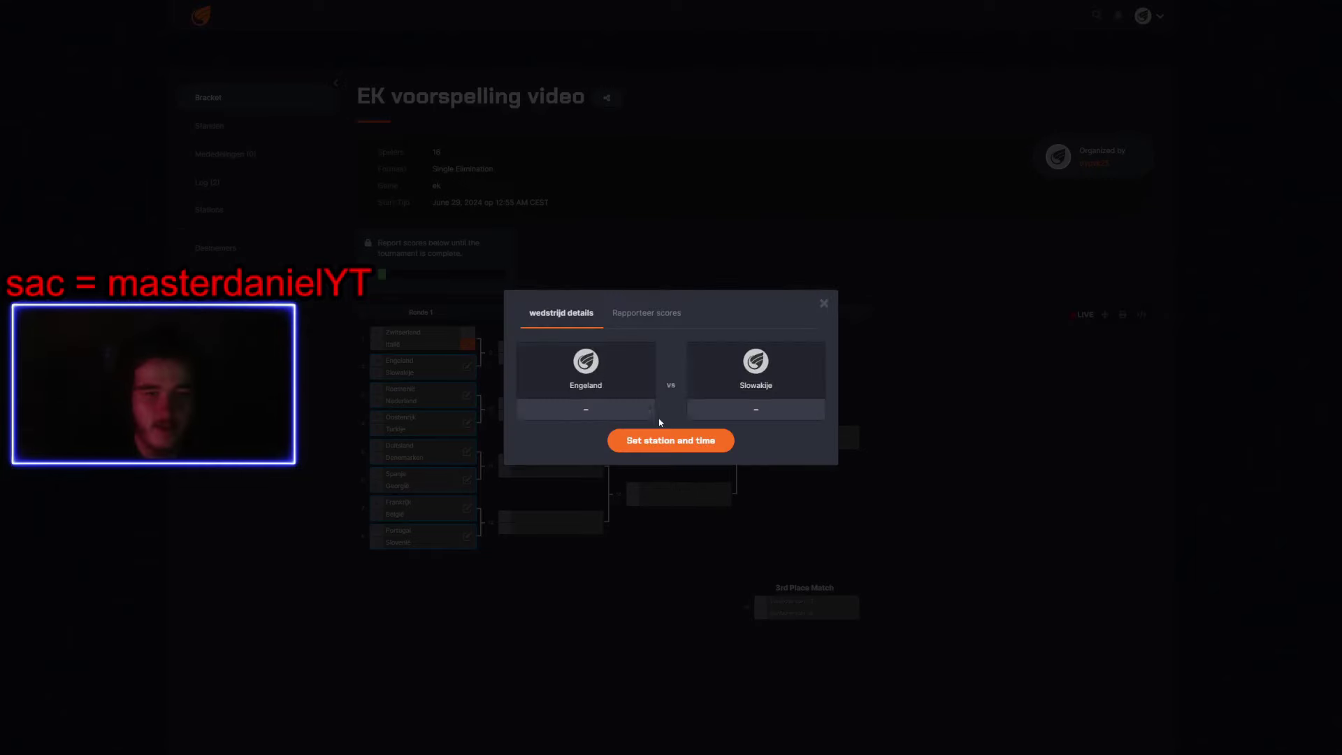
# Report Engeland as the winner of the round 1 match against Slowakije and submit it without scores
pyautogui.click(647, 312)
pyautogui.click(635, 450)
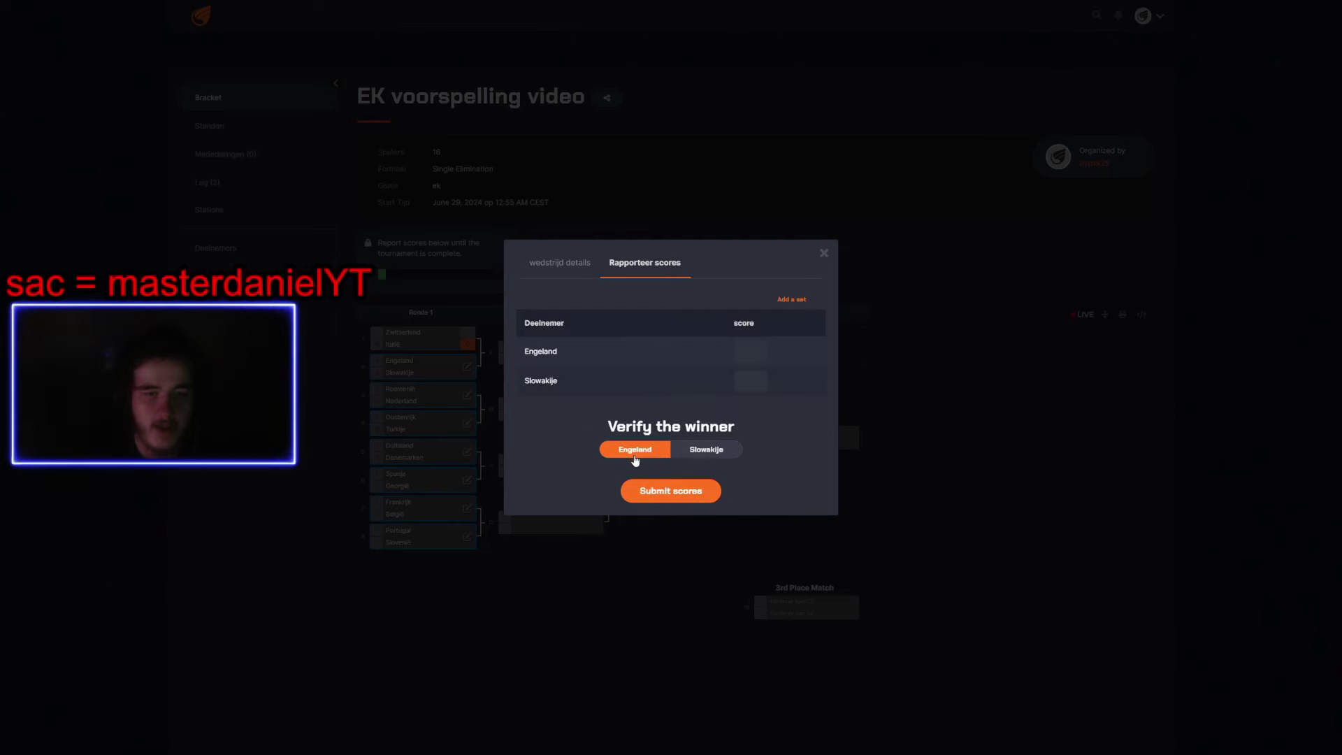
pyautogui.click(651, 503)
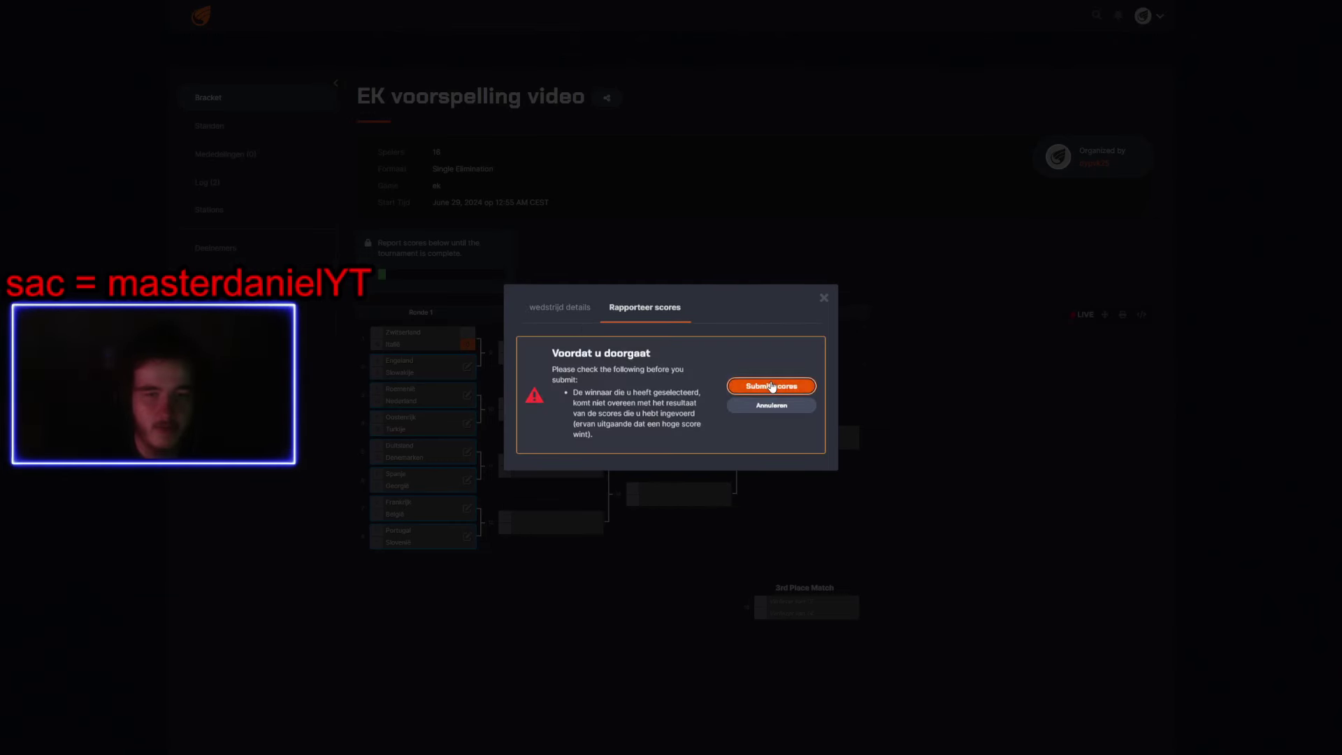
pyautogui.click(782, 386)
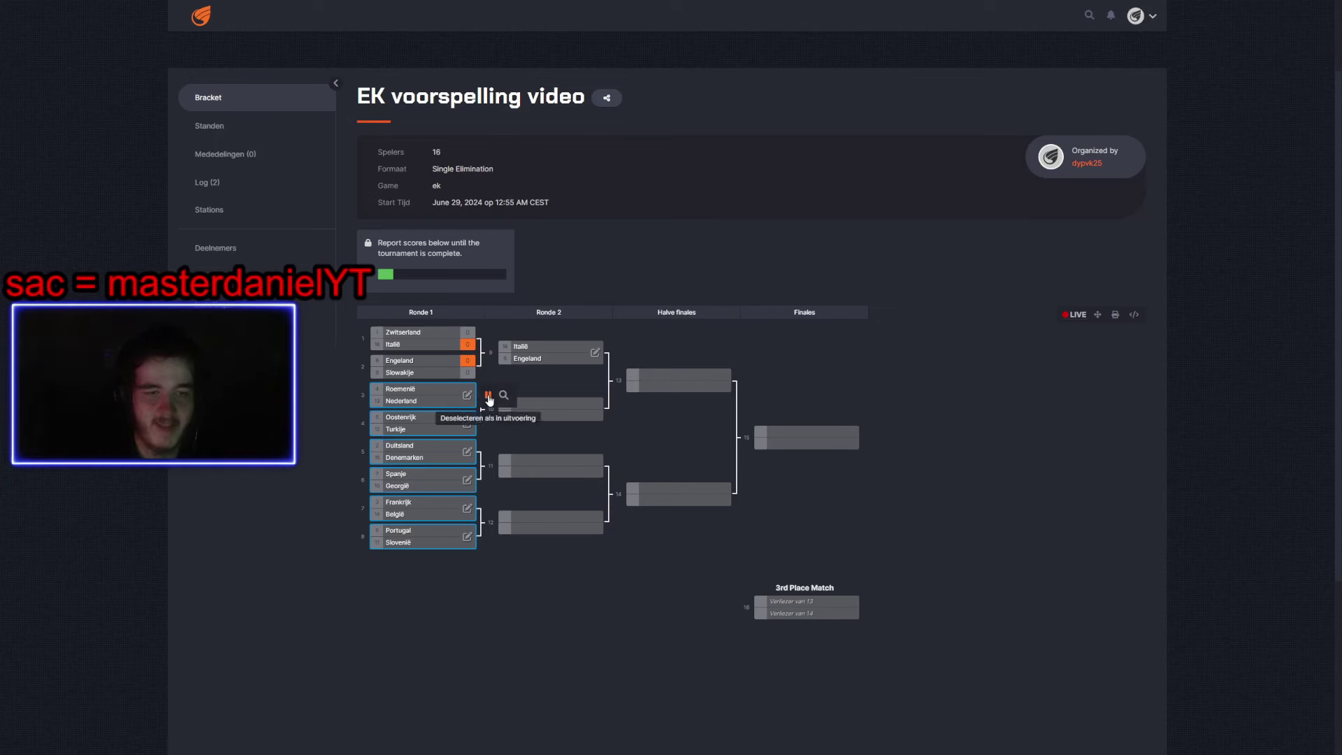
# Report Nederland as the winner of the round 1 match against Roemenië and submit it without scores
pyautogui.click(500, 396)
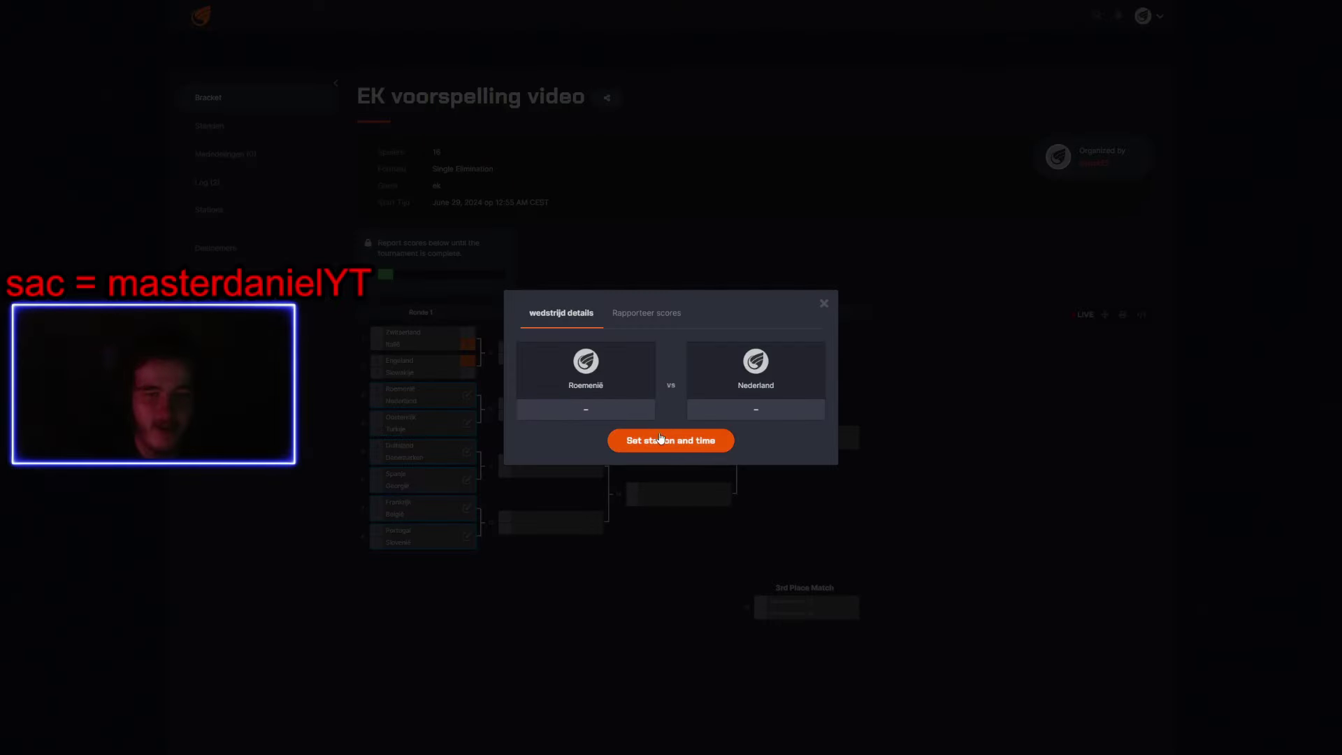
pyautogui.click(660, 437)
pyautogui.click(635, 303)
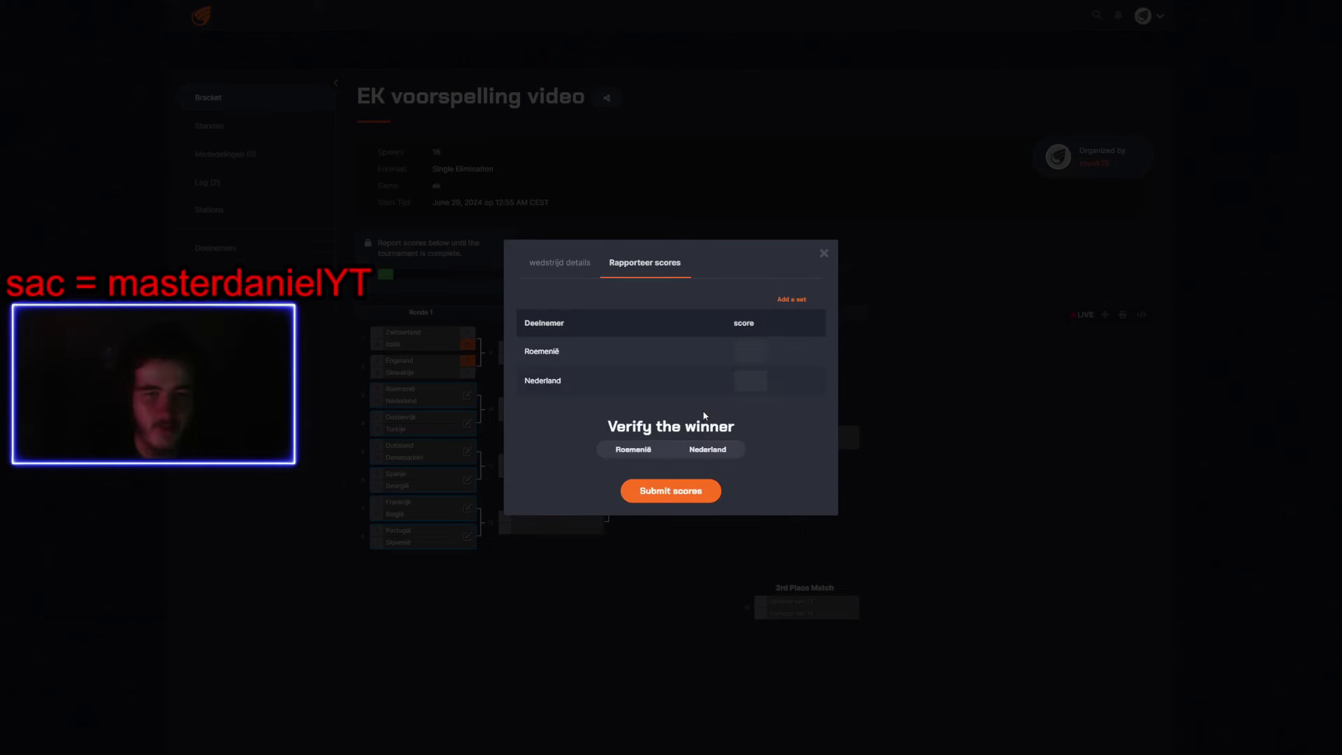
pyautogui.click(705, 448)
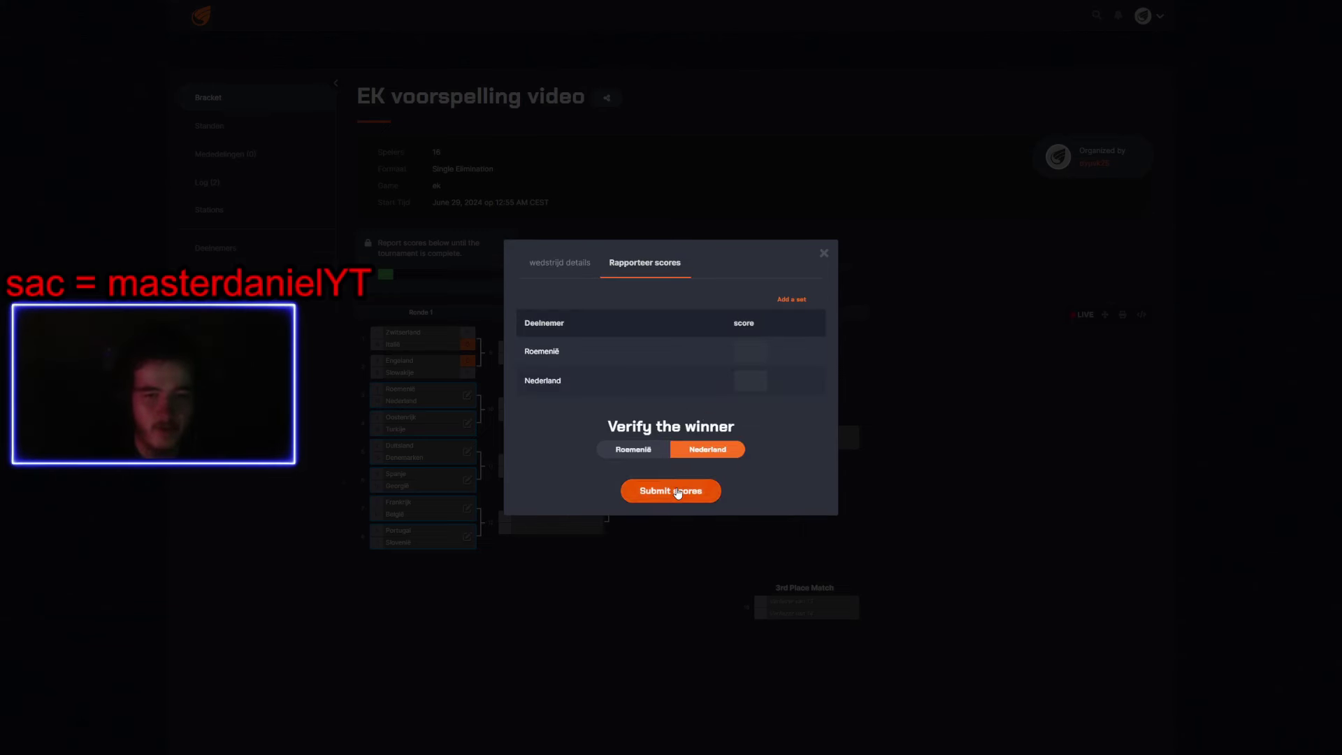
pyautogui.click(675, 489)
pyautogui.click(767, 386)
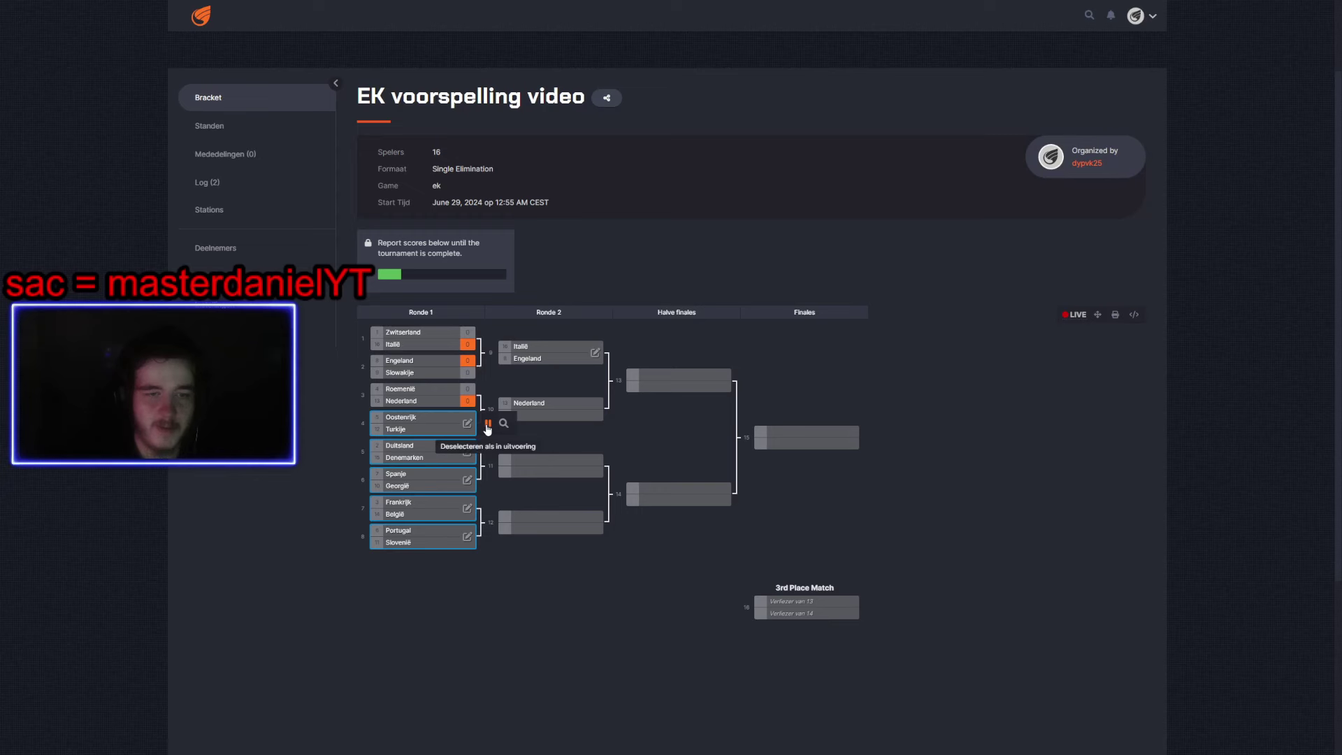
# Report Oostenrijk as the winner of the round 1 match against Turkije and submit it without scores
pyautogui.click(503, 424)
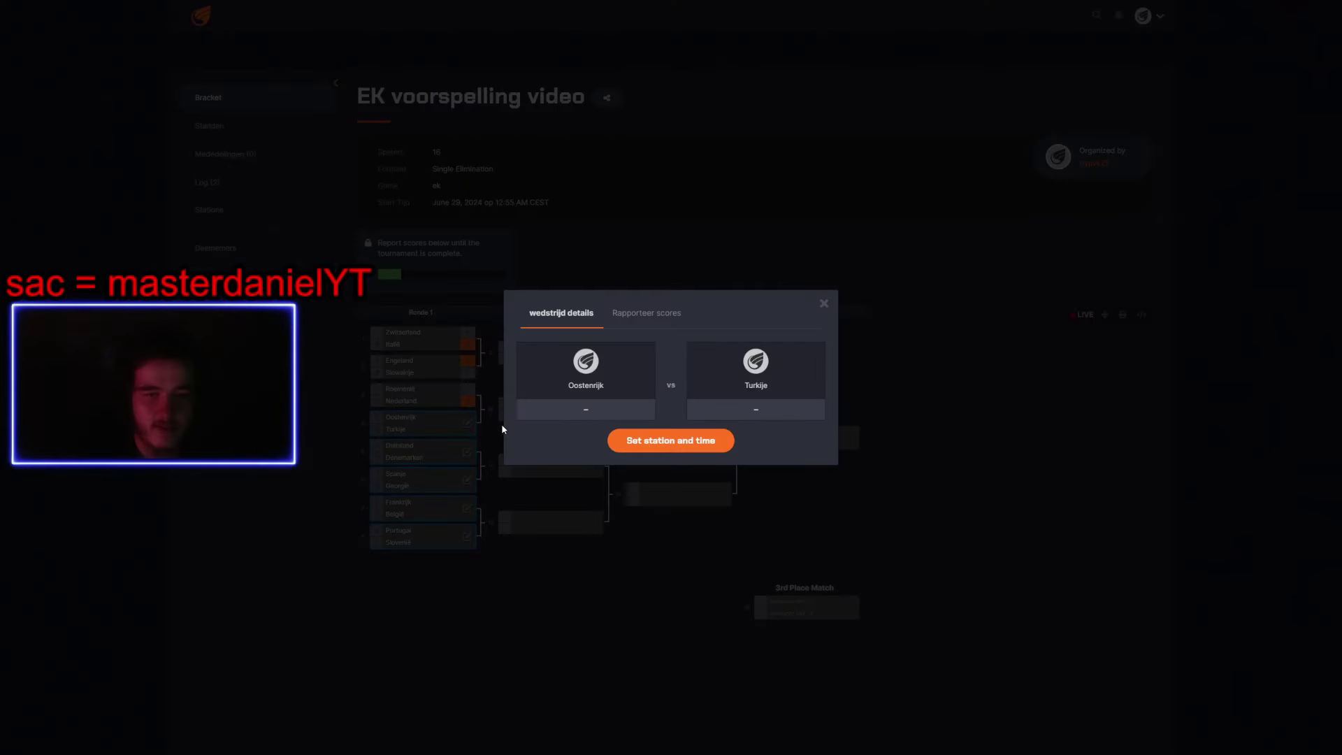
pyautogui.click(638, 330)
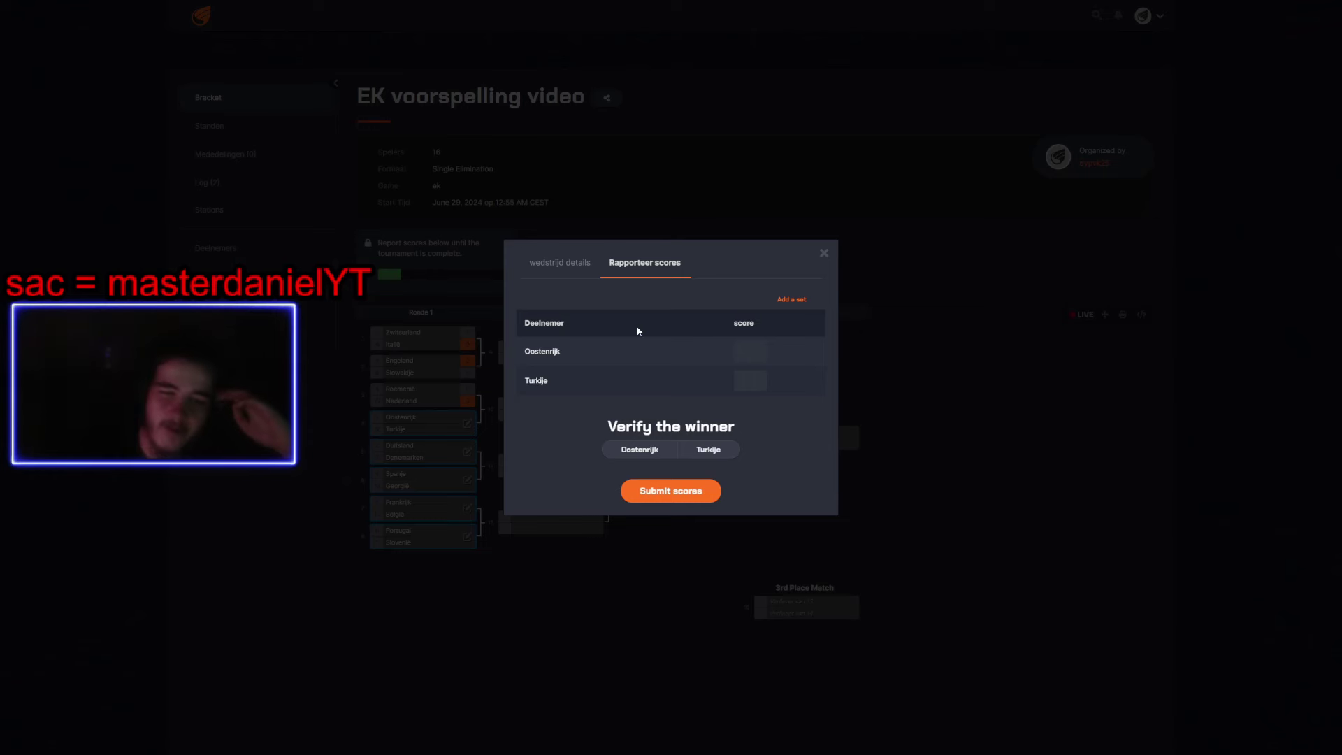
pyautogui.click(624, 450)
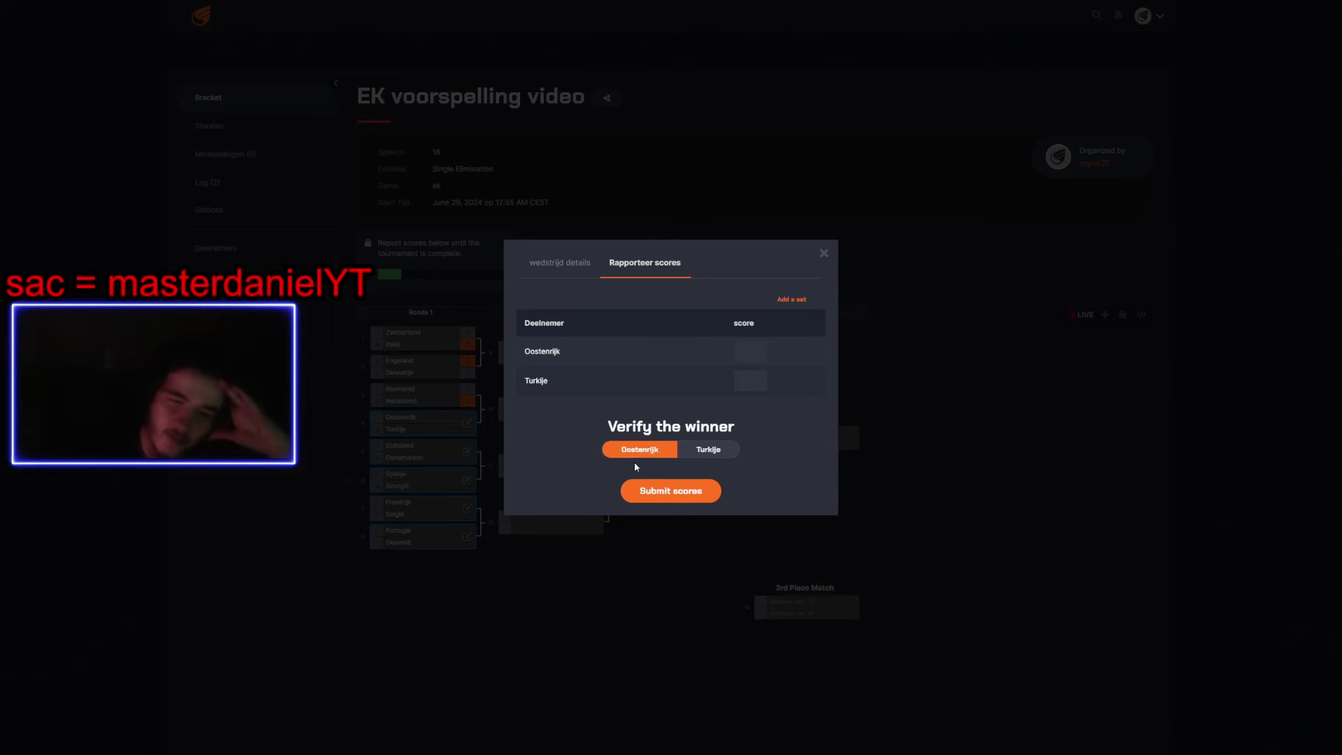
pyautogui.click(665, 492)
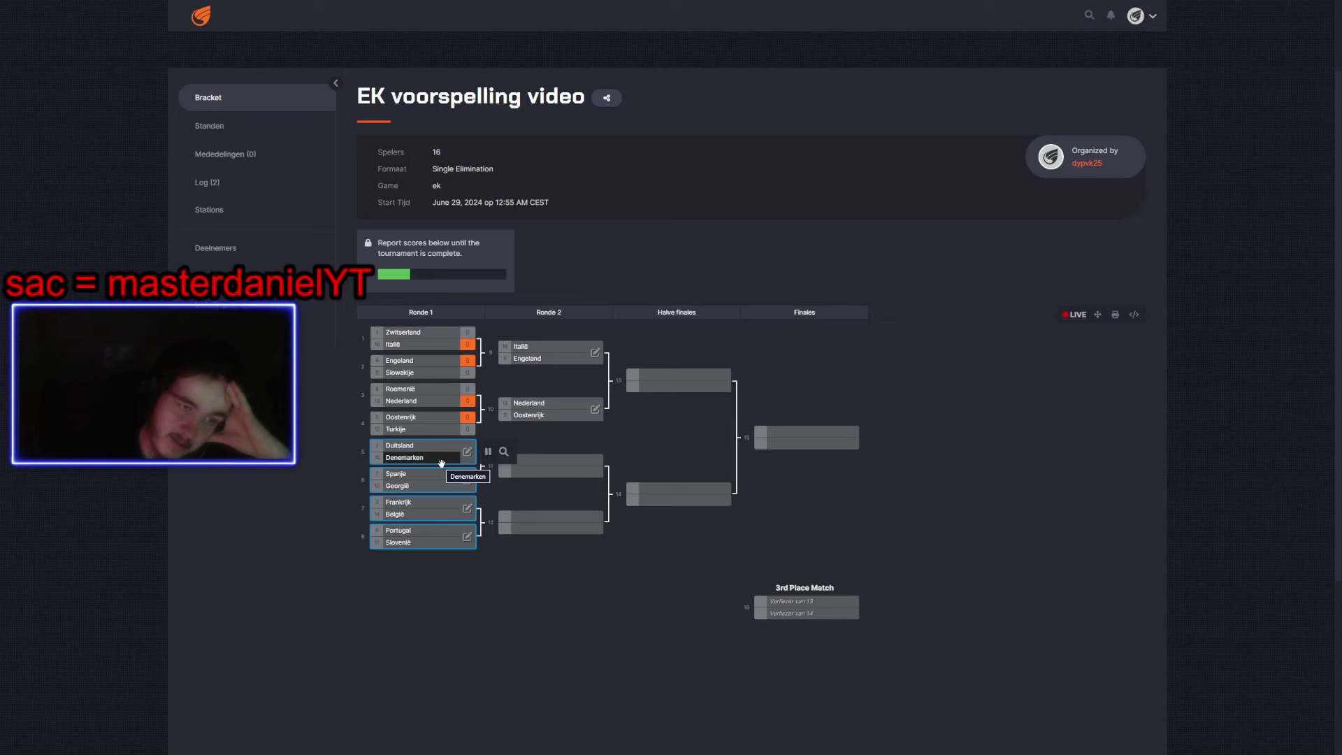
# Report Duitsland as winner over Denemarken and Spanje as winner over Georgië in round 1, without scores
pyautogui.click(501, 453)
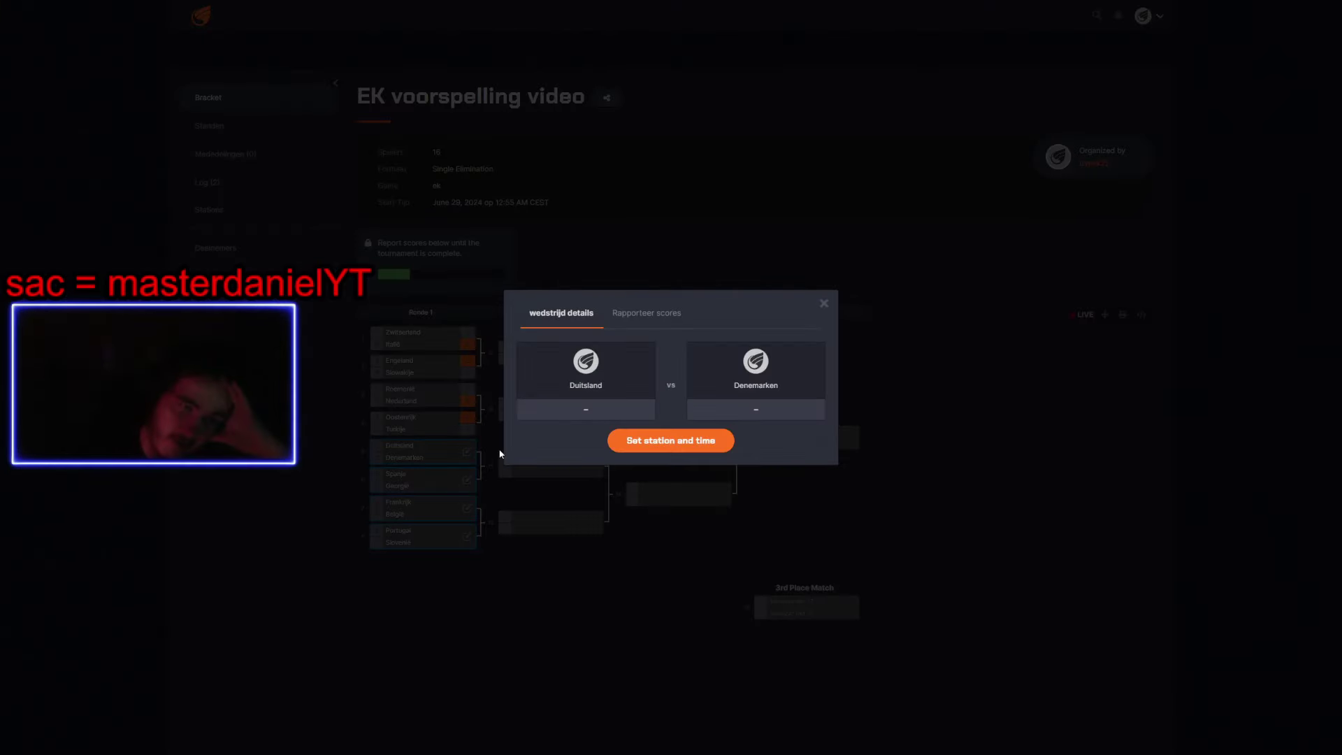
pyautogui.press('Escape')
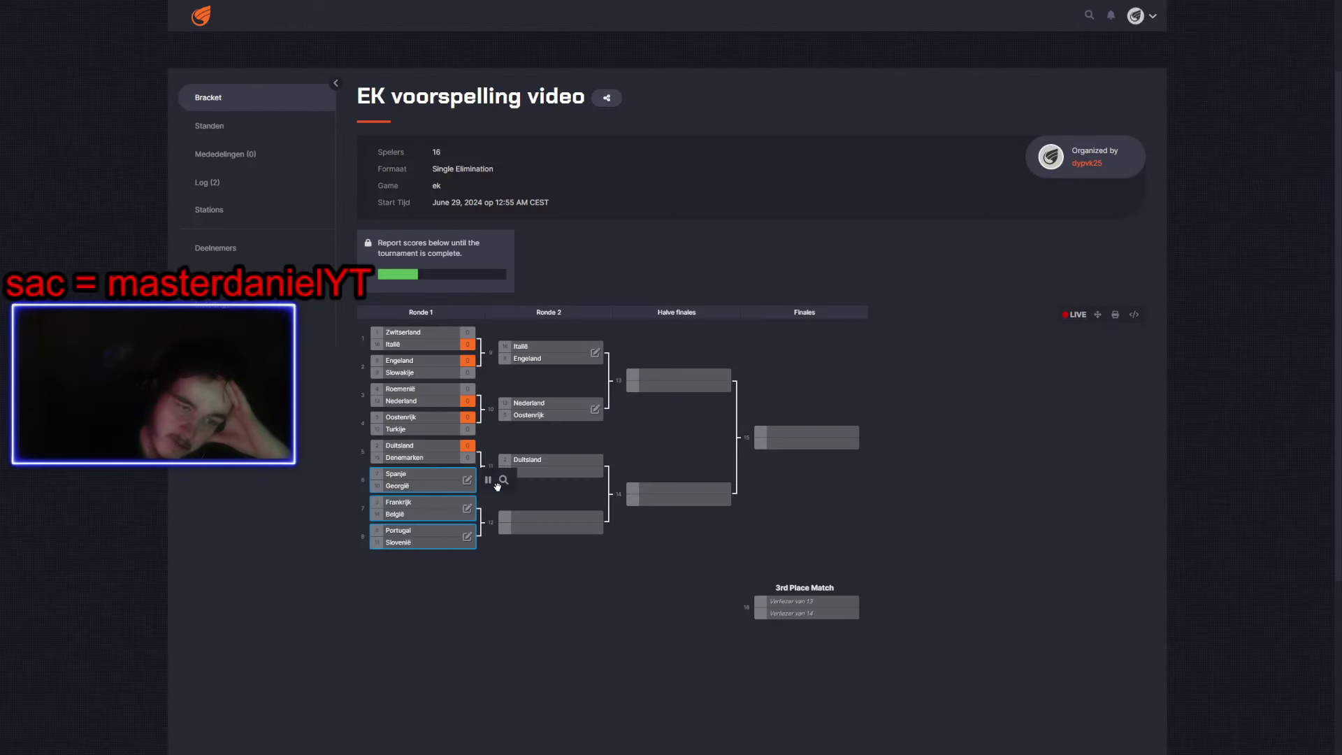
pyautogui.click(502, 481)
pyautogui.click(647, 313)
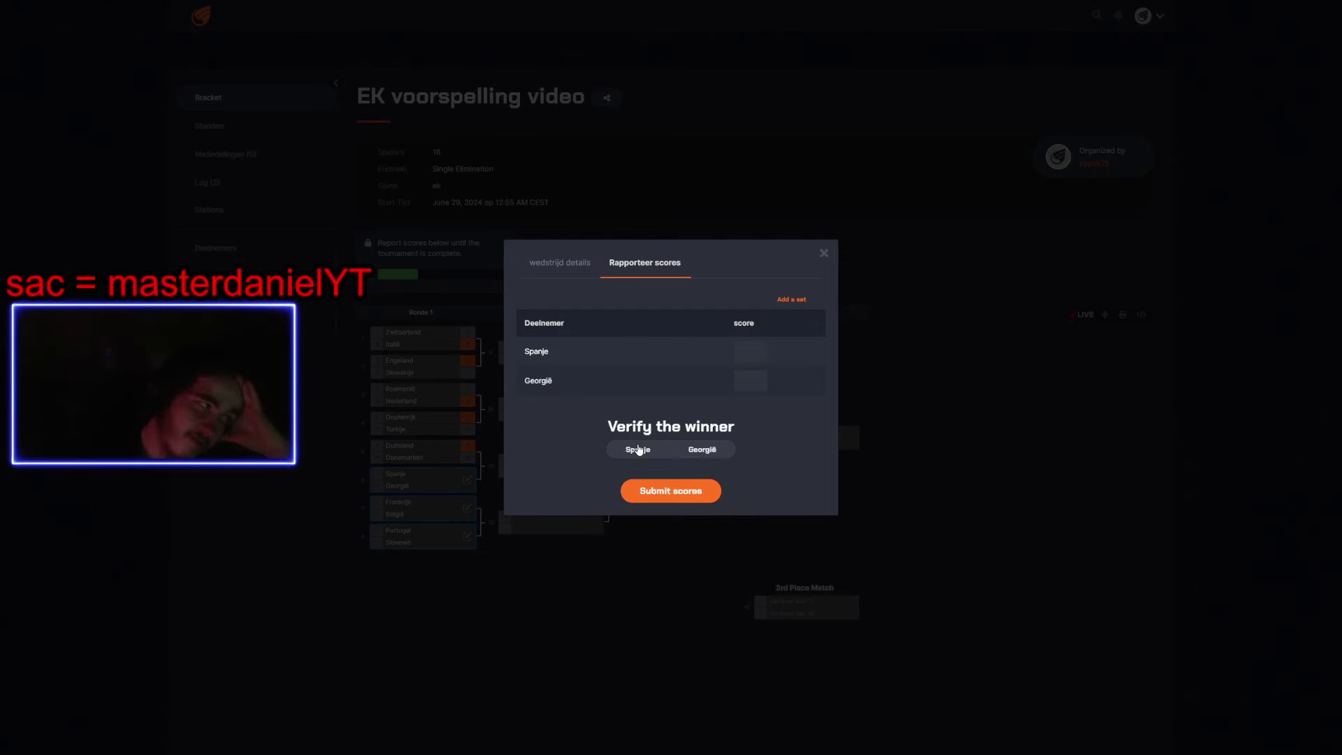
pyautogui.click(638, 450)
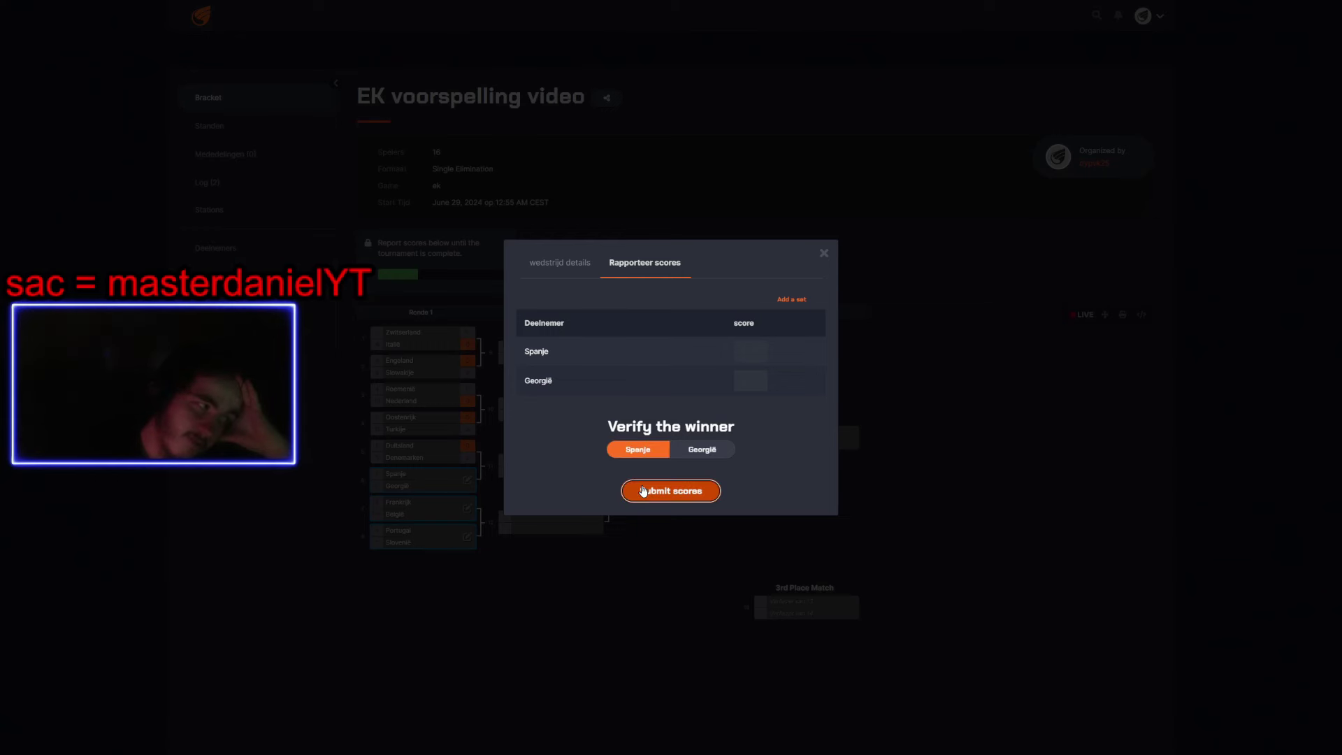
pyautogui.click(670, 491)
pyautogui.click(770, 384)
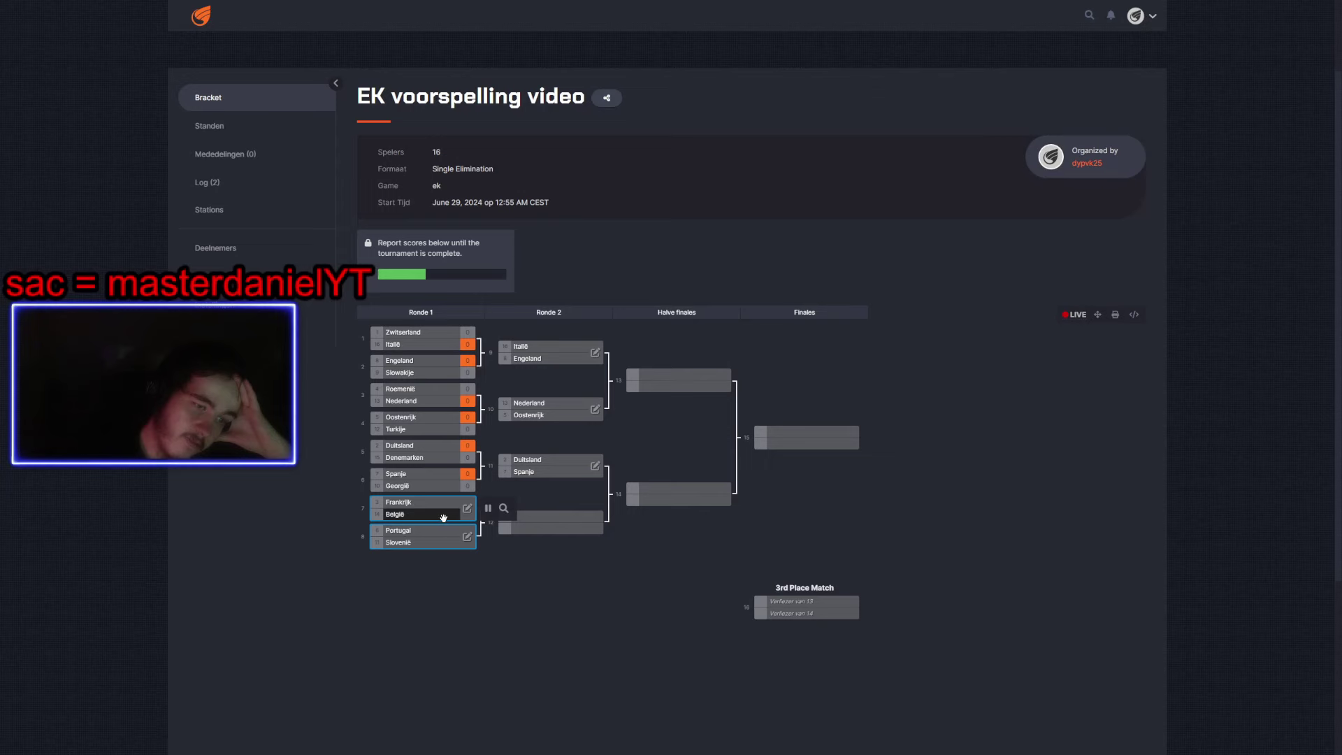
# Report Frankrijk as the winner of the round 1 match against België and submit it without scores
pyautogui.click(504, 509)
pyautogui.click(661, 312)
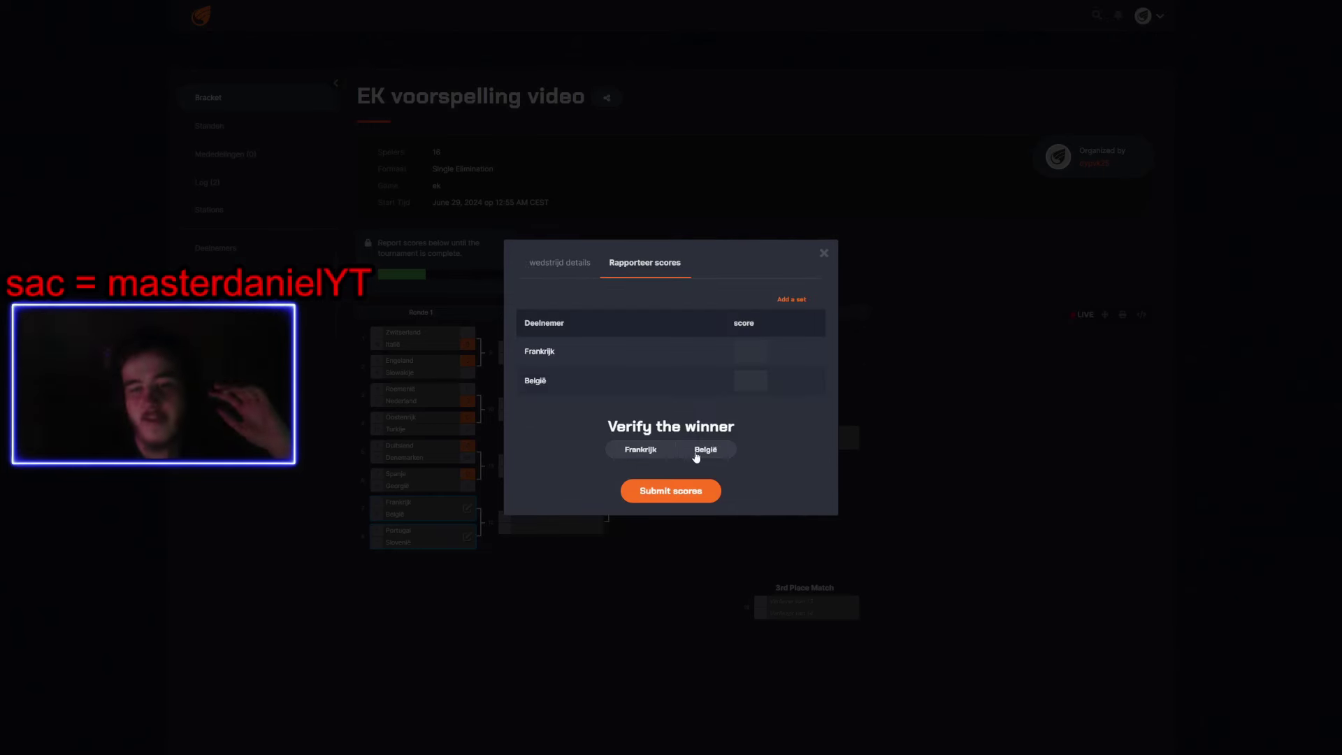
pyautogui.click(668, 456)
pyautogui.click(668, 493)
pyautogui.press('Return')
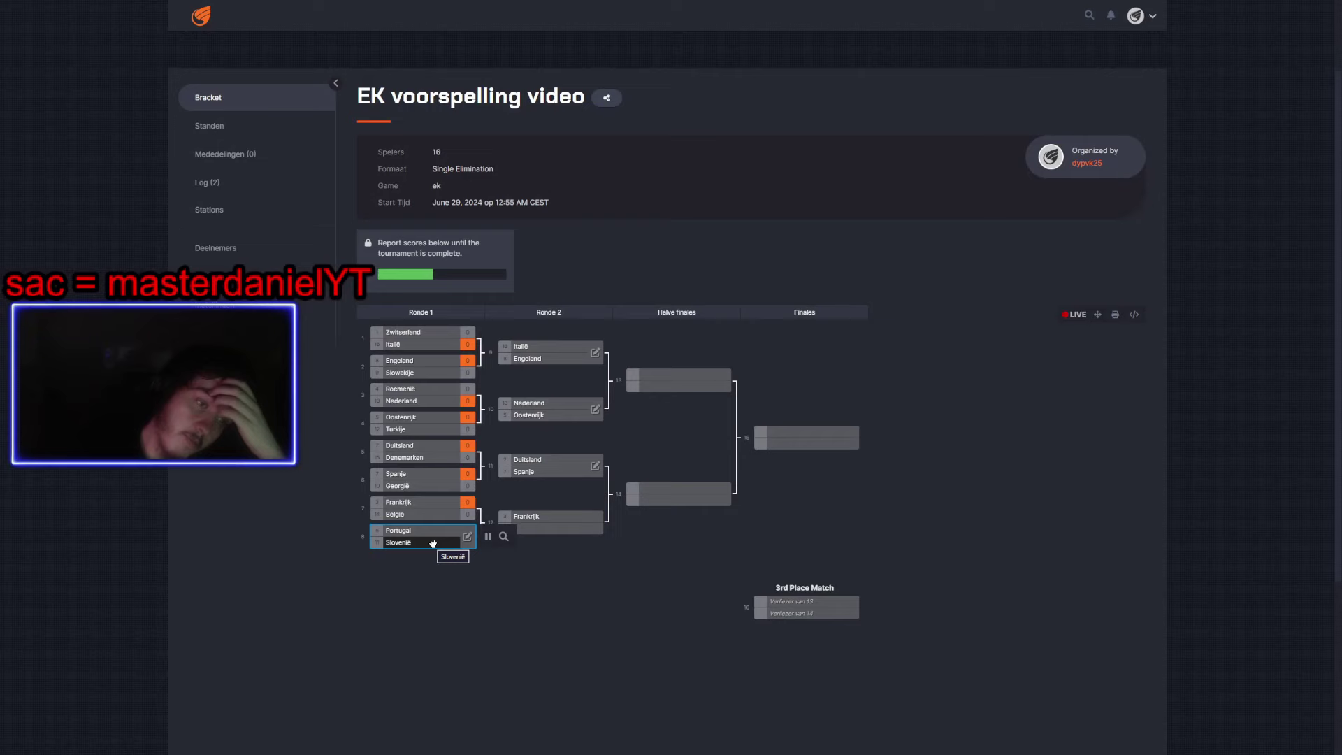
# Report Portugal as the winner of the round 1 match against Slovenië and submit it without scores
pyautogui.click(495, 539)
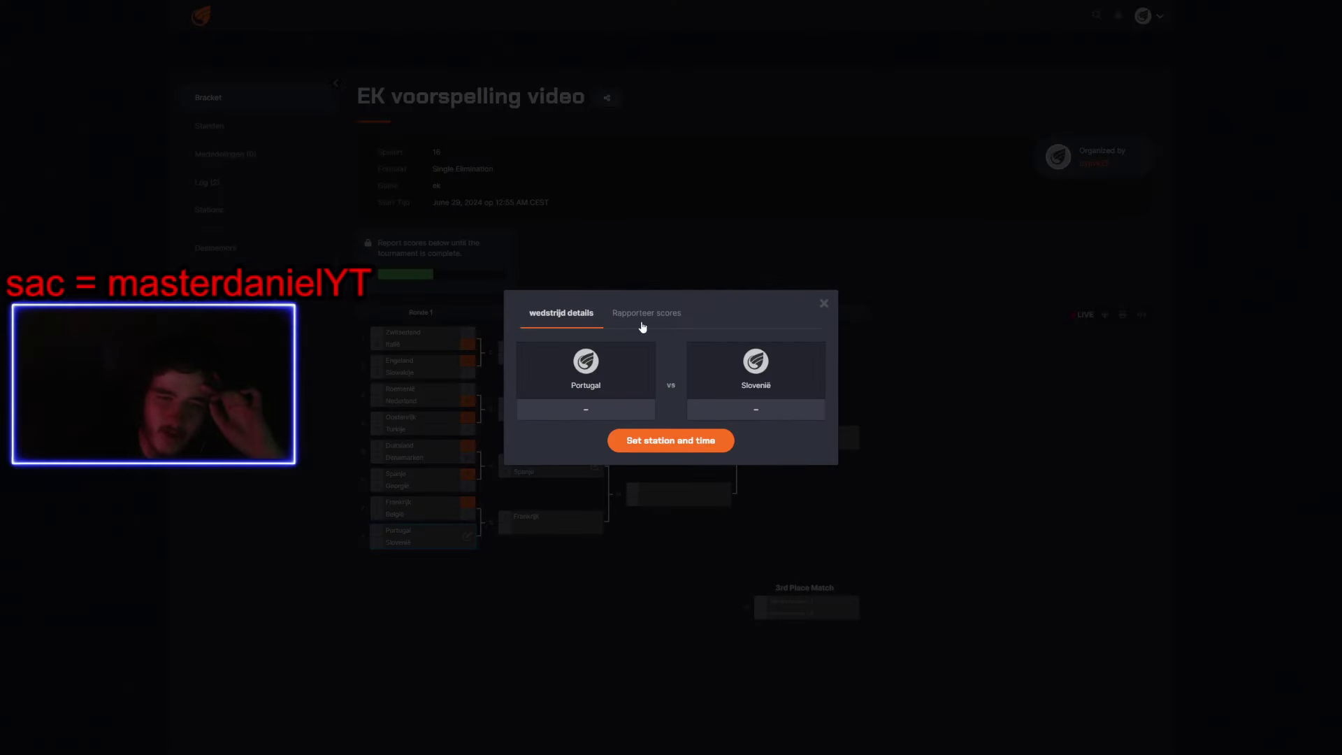
pyautogui.click(641, 311)
pyautogui.click(634, 449)
pyautogui.click(657, 494)
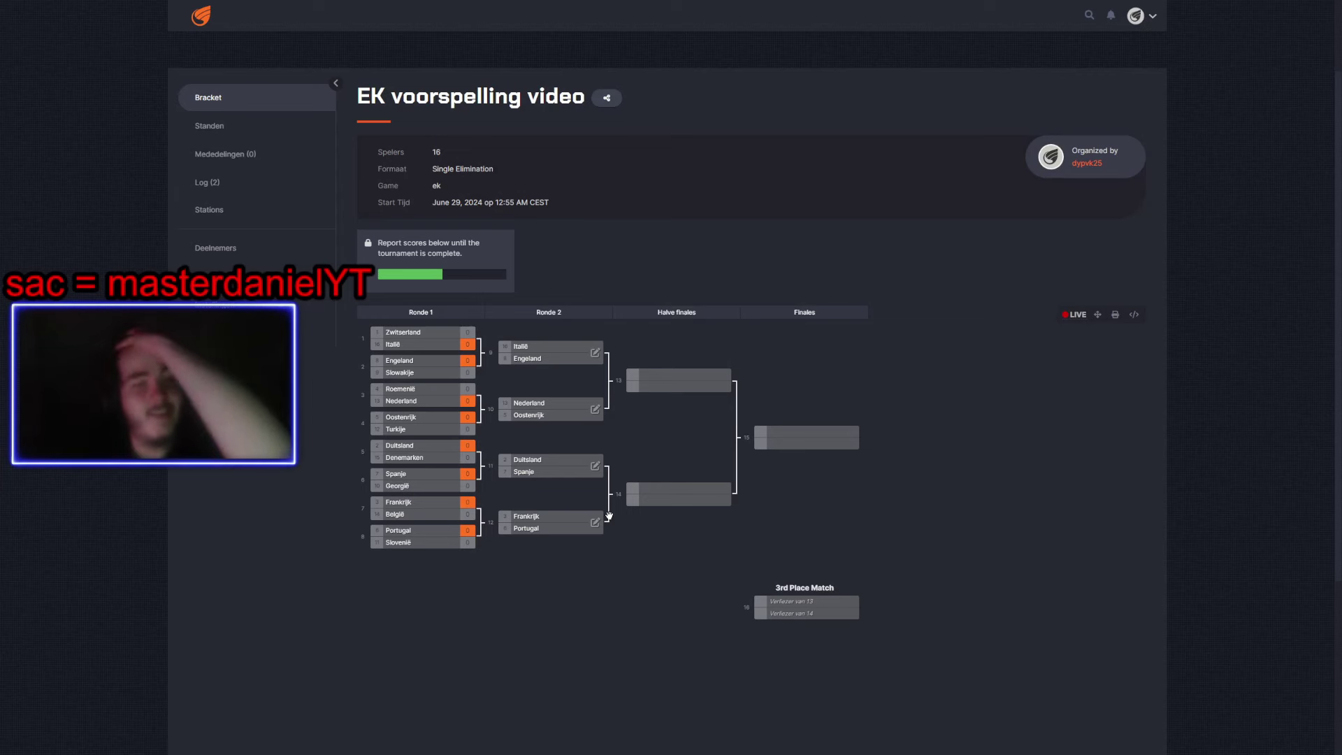
# Report Italië as the winner of the round 2 match against Engeland
pyautogui.moveTo(595, 360)
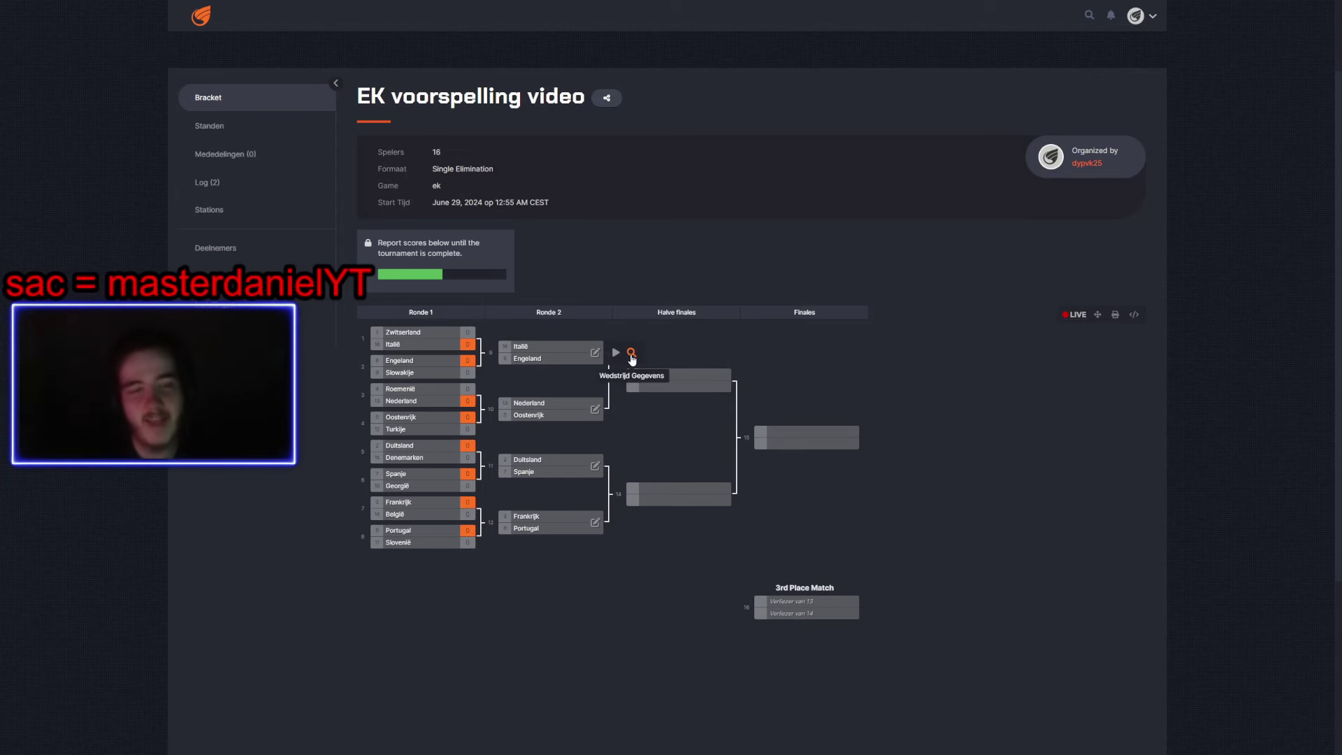
pyautogui.click(631, 354)
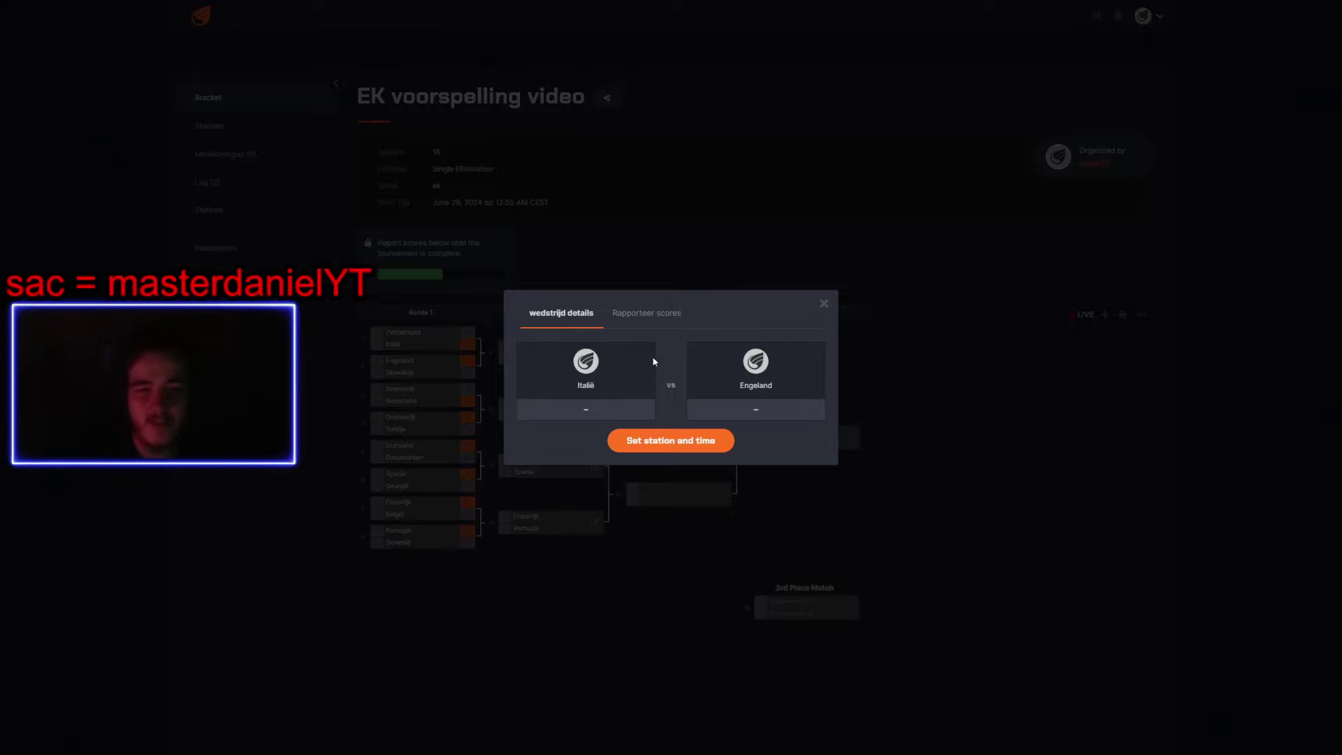
pyautogui.click(652, 320)
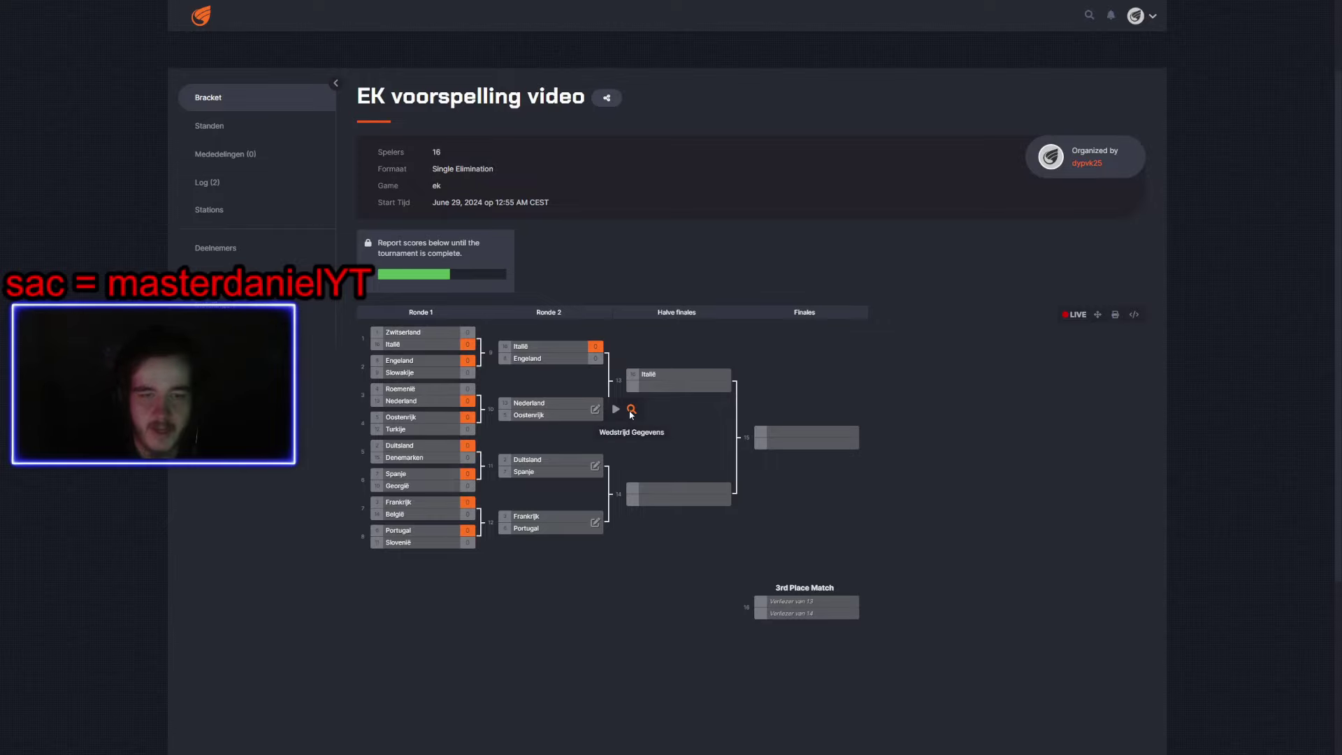
# Report Nederland as the winner of the round 2 match against Oostenrijk and submit it without scores
pyautogui.click(631, 410)
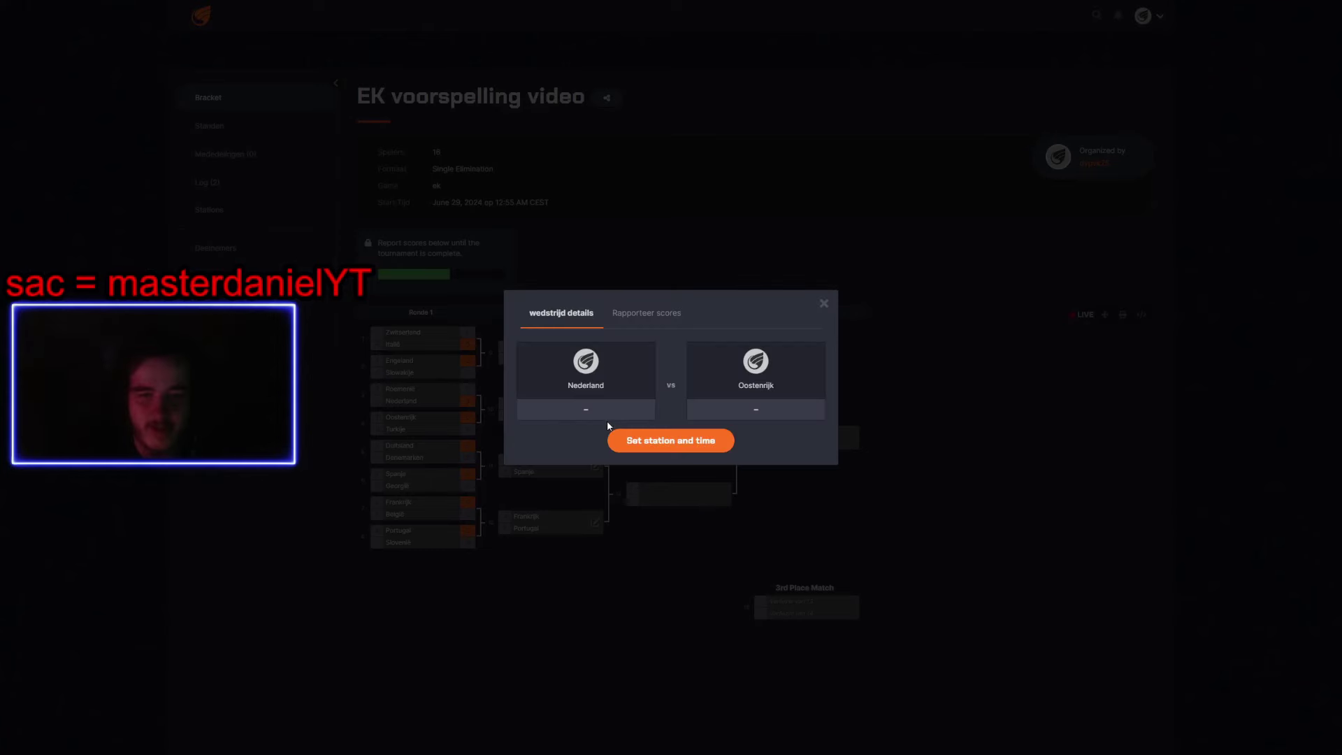
pyautogui.click(627, 315)
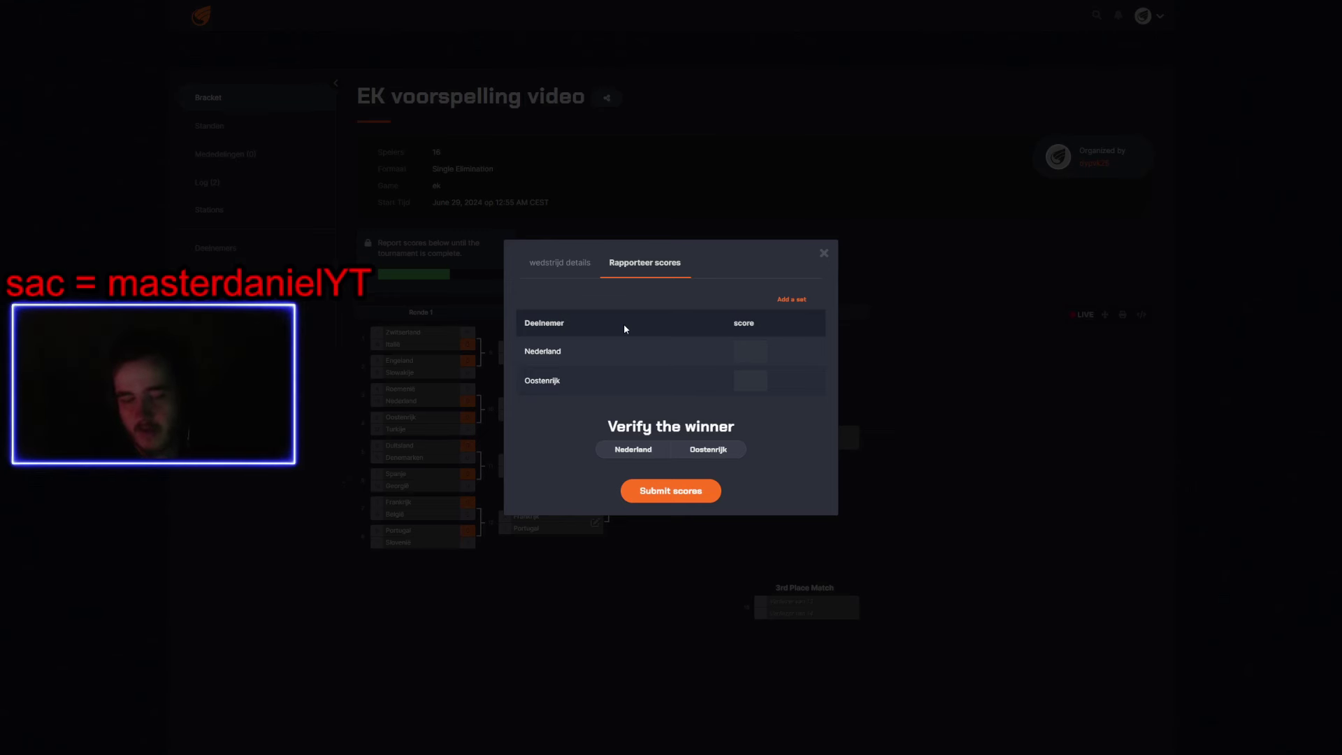
pyautogui.click(630, 449)
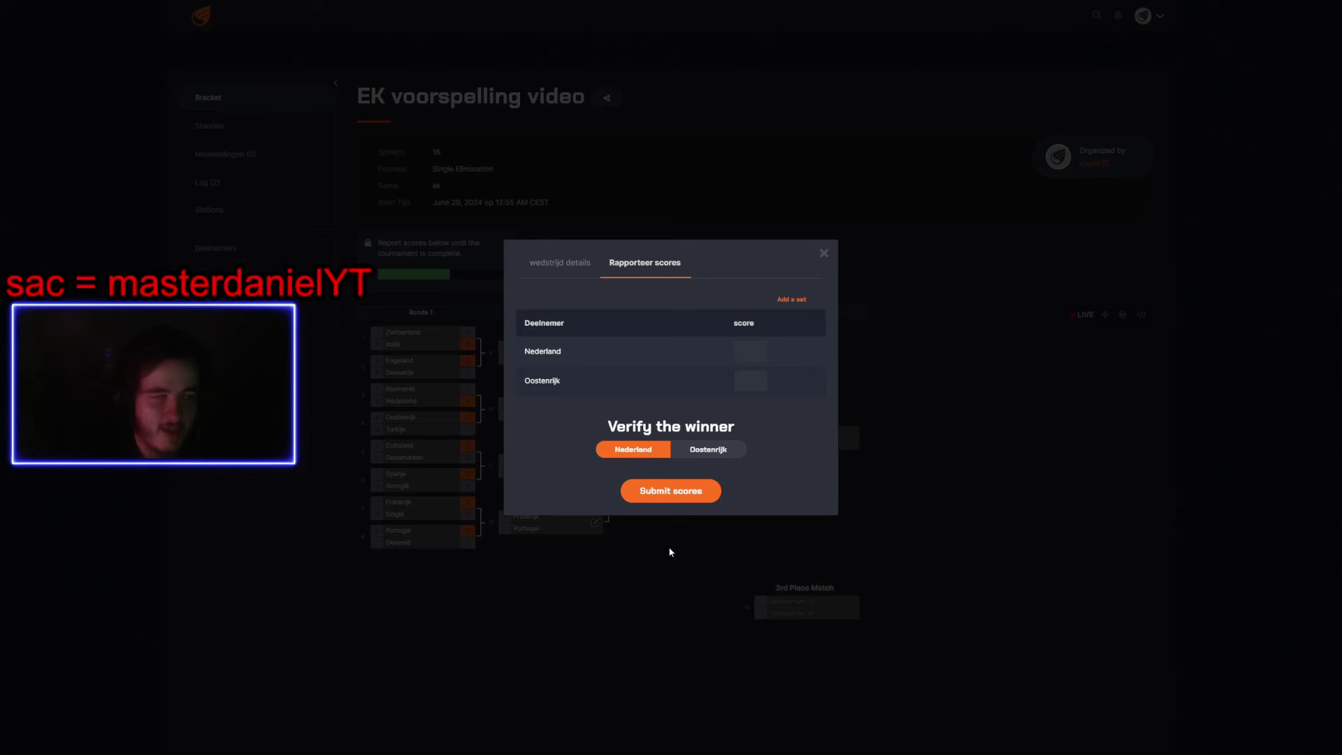
pyautogui.click(683, 492)
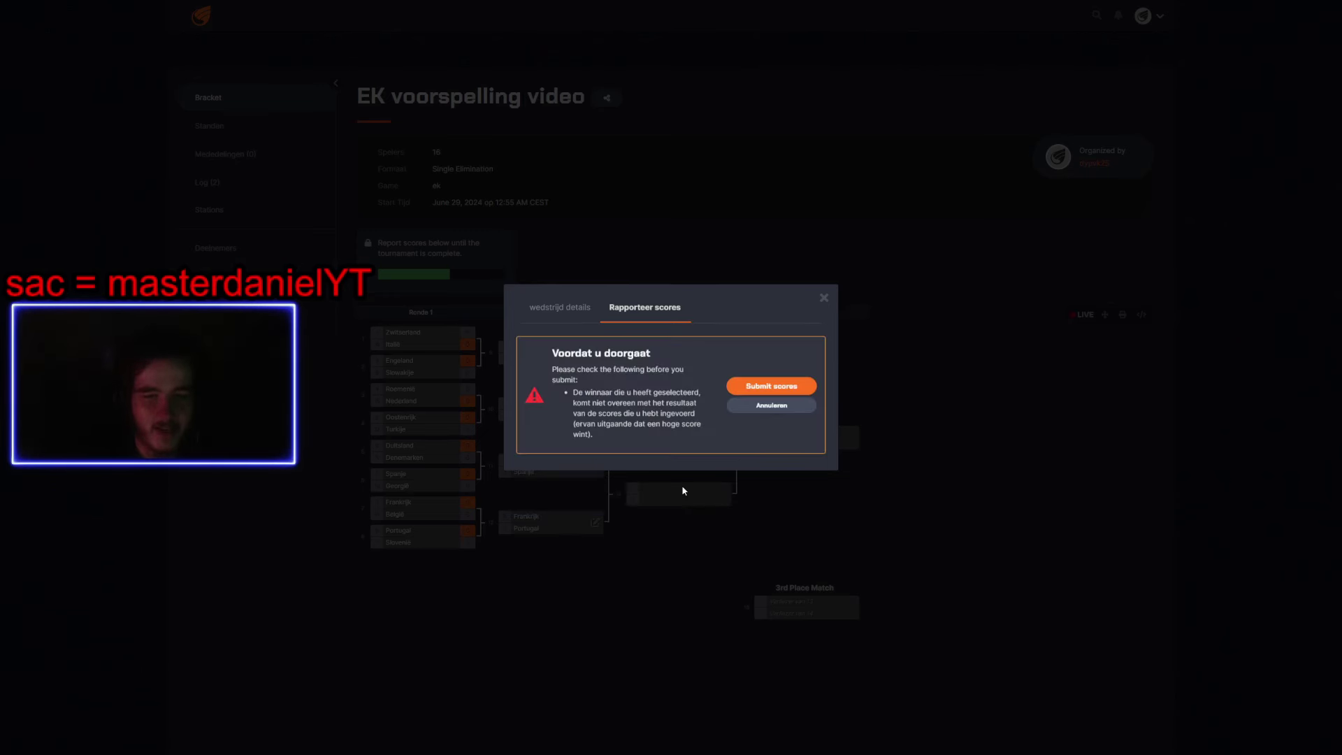
pyautogui.click(757, 396)
# Report Spanje as the winner of the round 2 match against Duitsland and submit it without scores
pyautogui.click(622, 472)
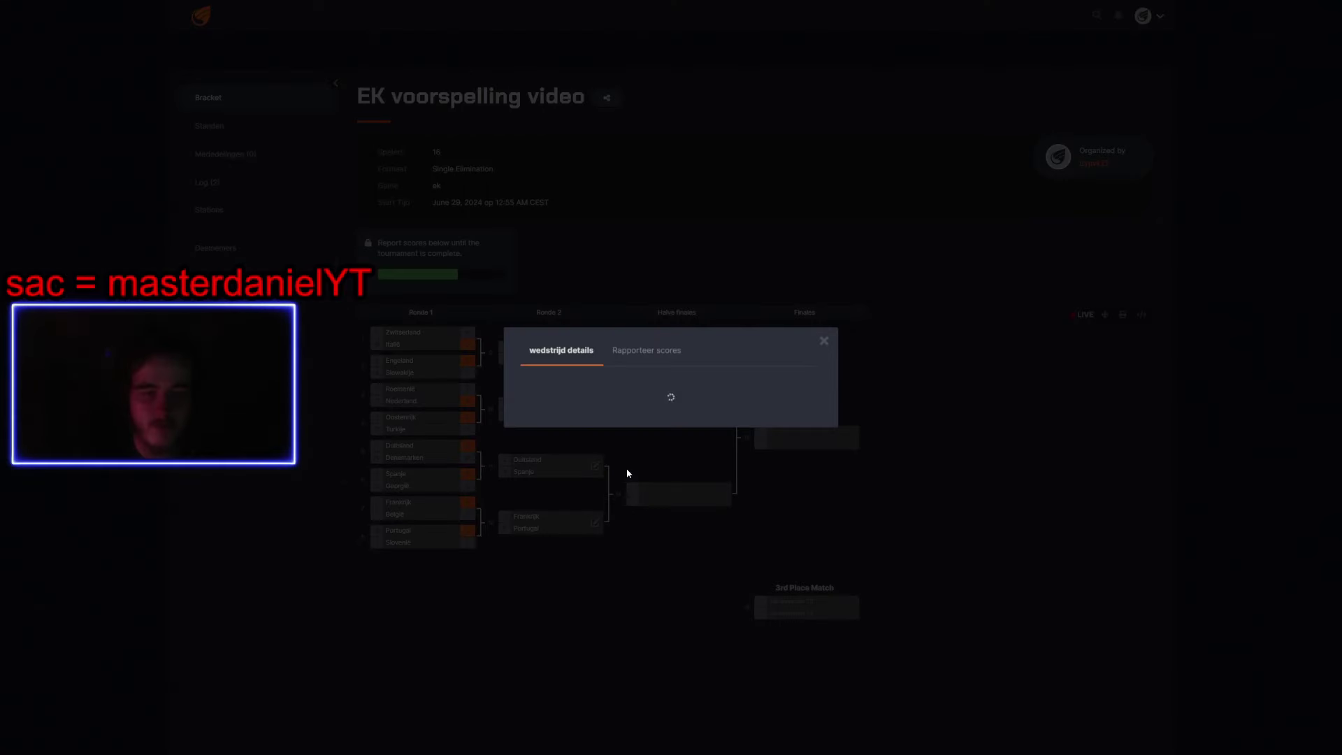
pyautogui.click(639, 318)
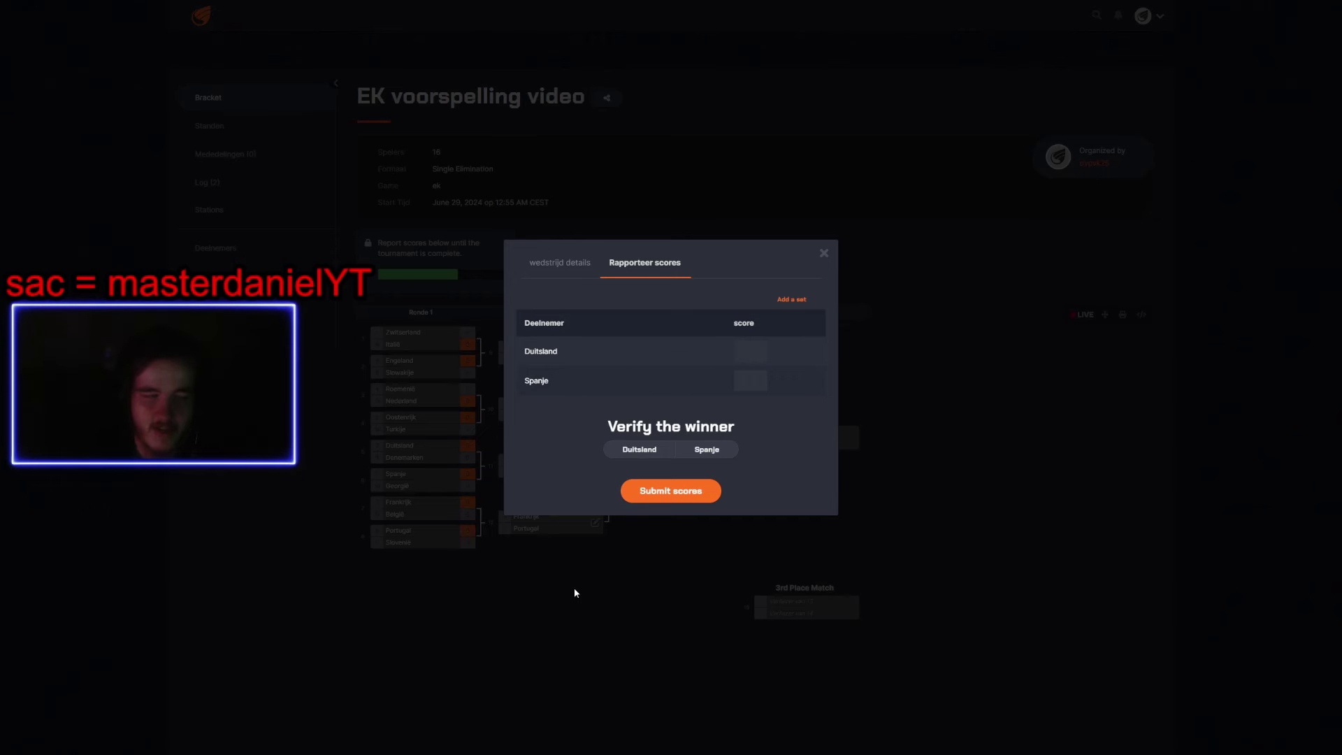
pyautogui.click(707, 451)
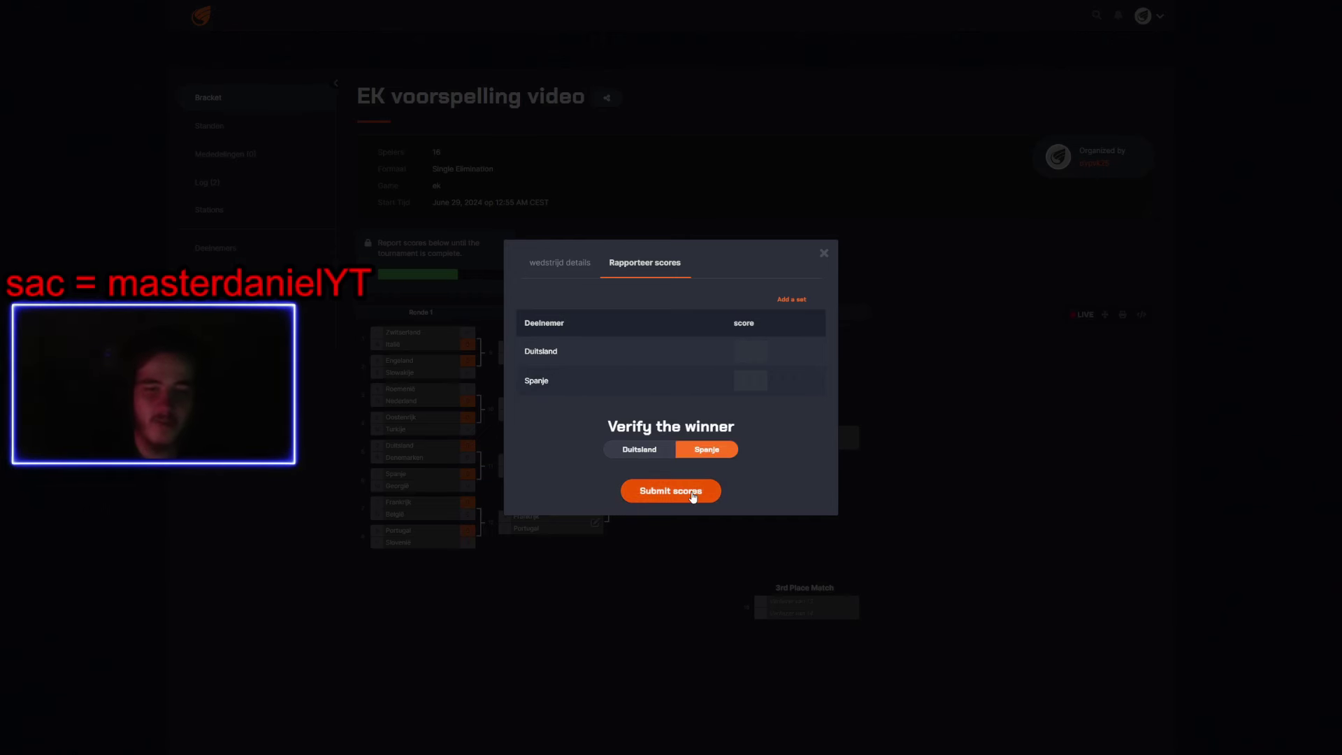
pyautogui.click(694, 492)
pyautogui.click(800, 386)
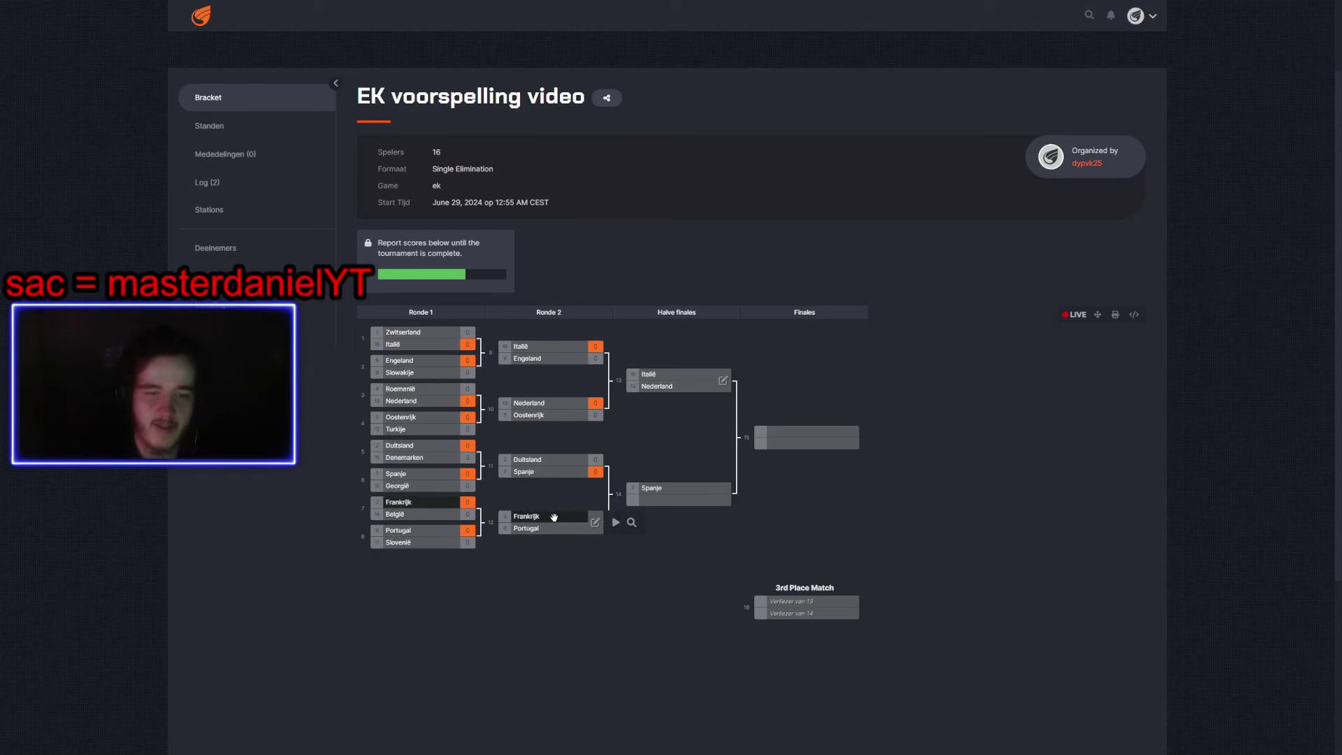
# Report Frankrijk as the winner of the round 2 match against Portugal and submit it without scores
pyautogui.click(633, 524)
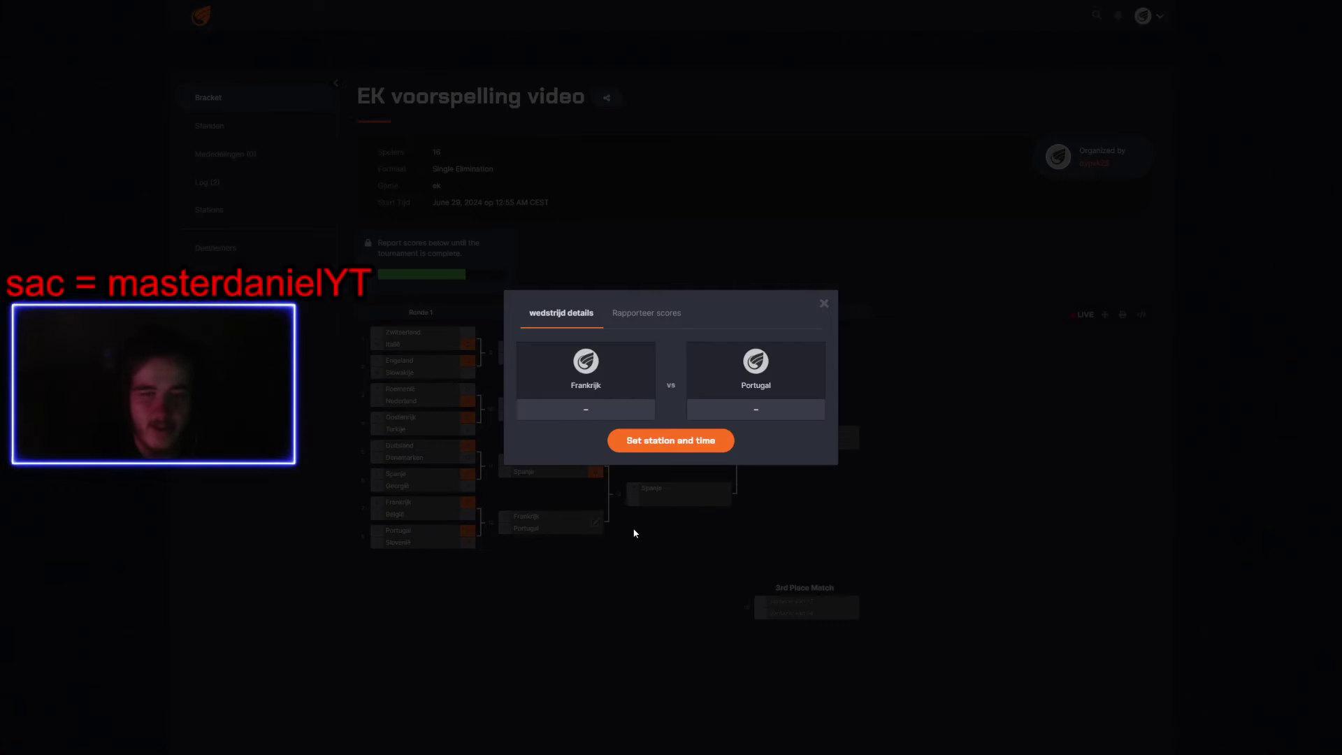
pyautogui.click(637, 313)
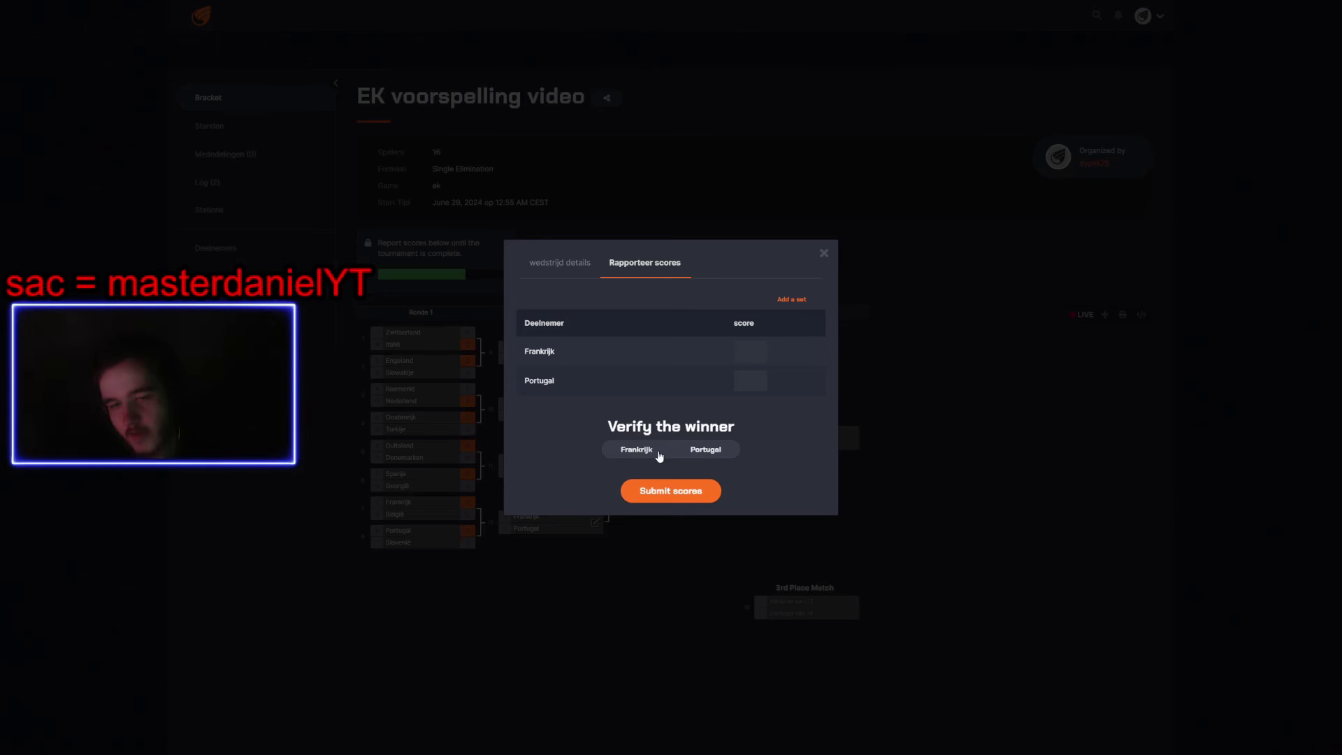
pyautogui.click(636, 450)
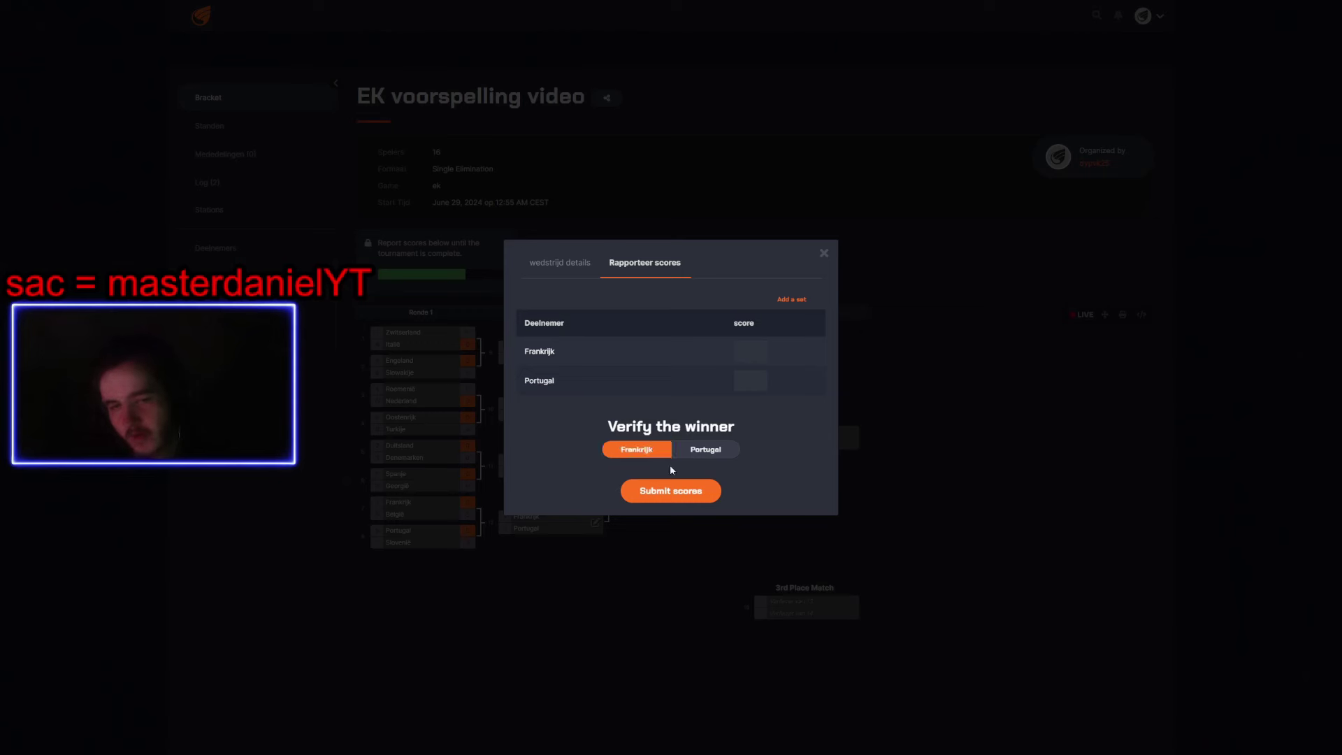
pyautogui.click(671, 490)
pyautogui.click(744, 388)
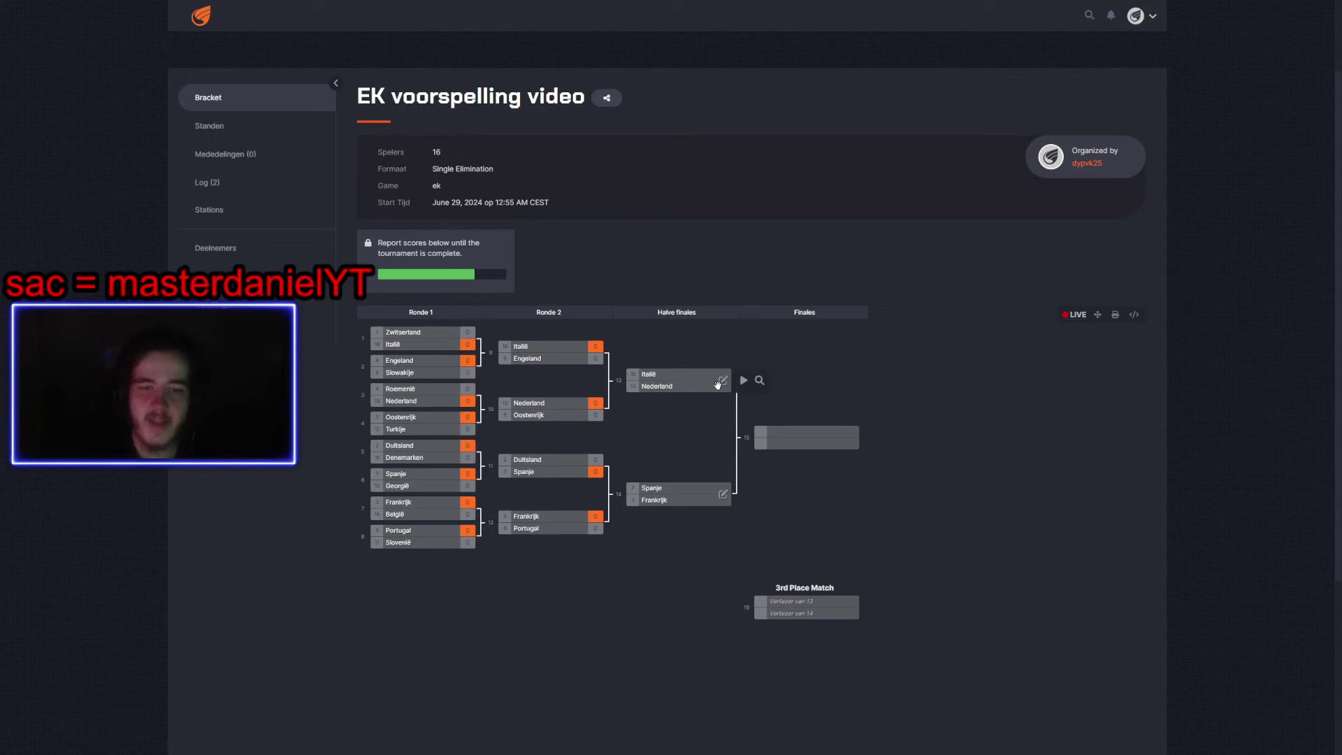
# Report Italië as the winner of the semi-final against Nederland
pyautogui.click(755, 385)
pyautogui.click(756, 402)
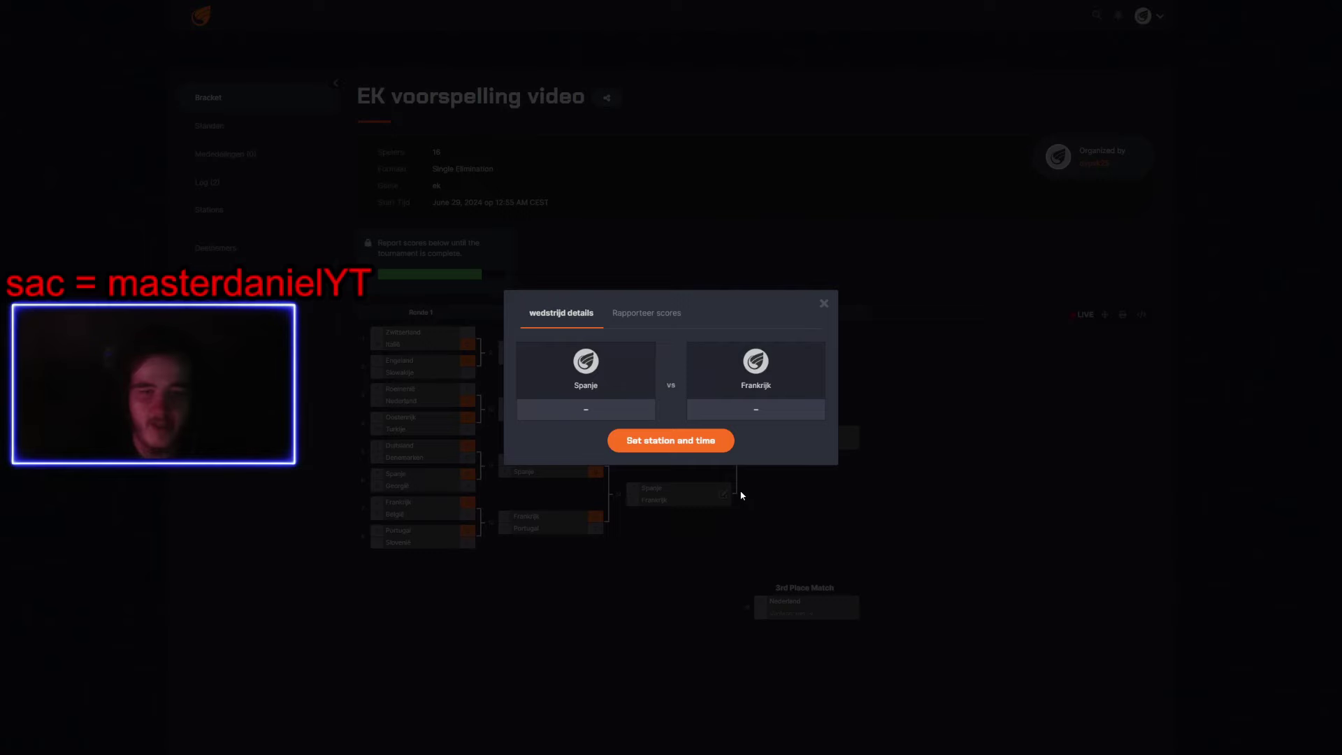
# Report Spanje as the winner of the semi-final against Frankrijk and submit it without scores
pyautogui.click(661, 312)
pyautogui.click(657, 455)
pyautogui.click(670, 491)
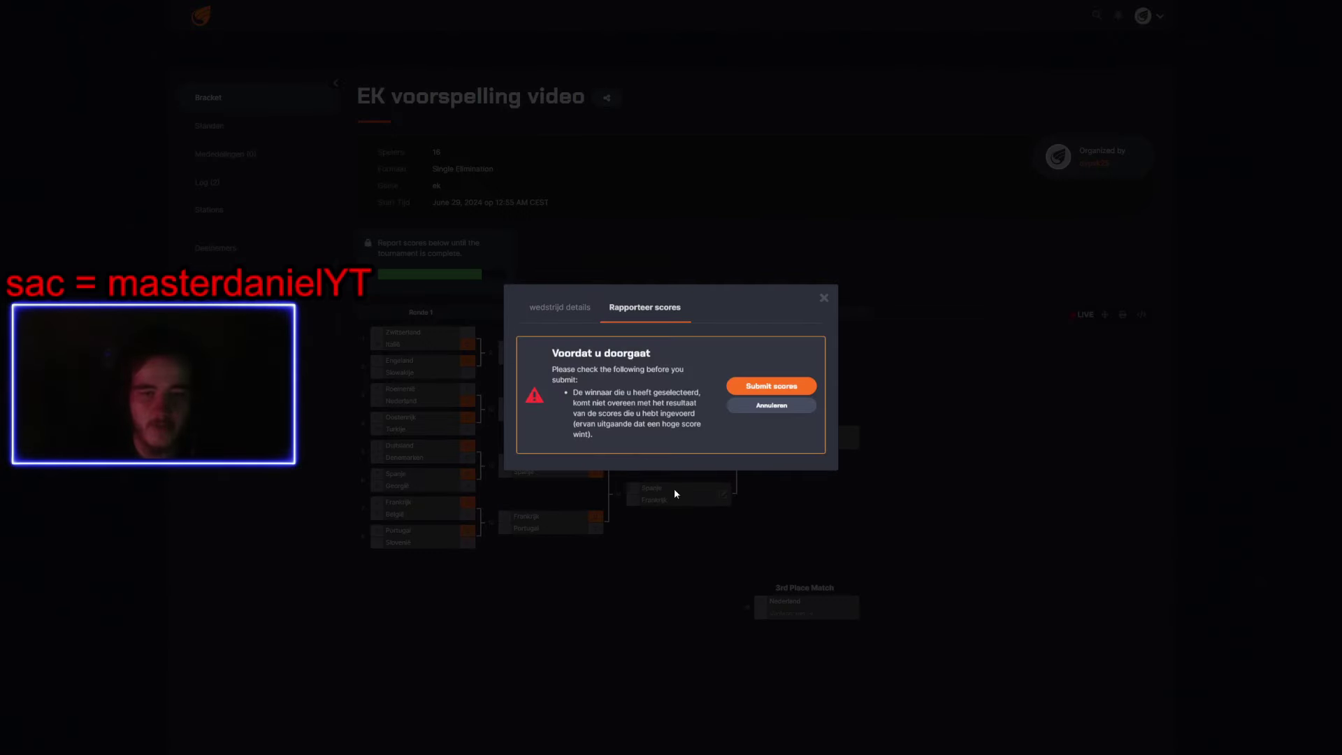
pyautogui.click(781, 386)
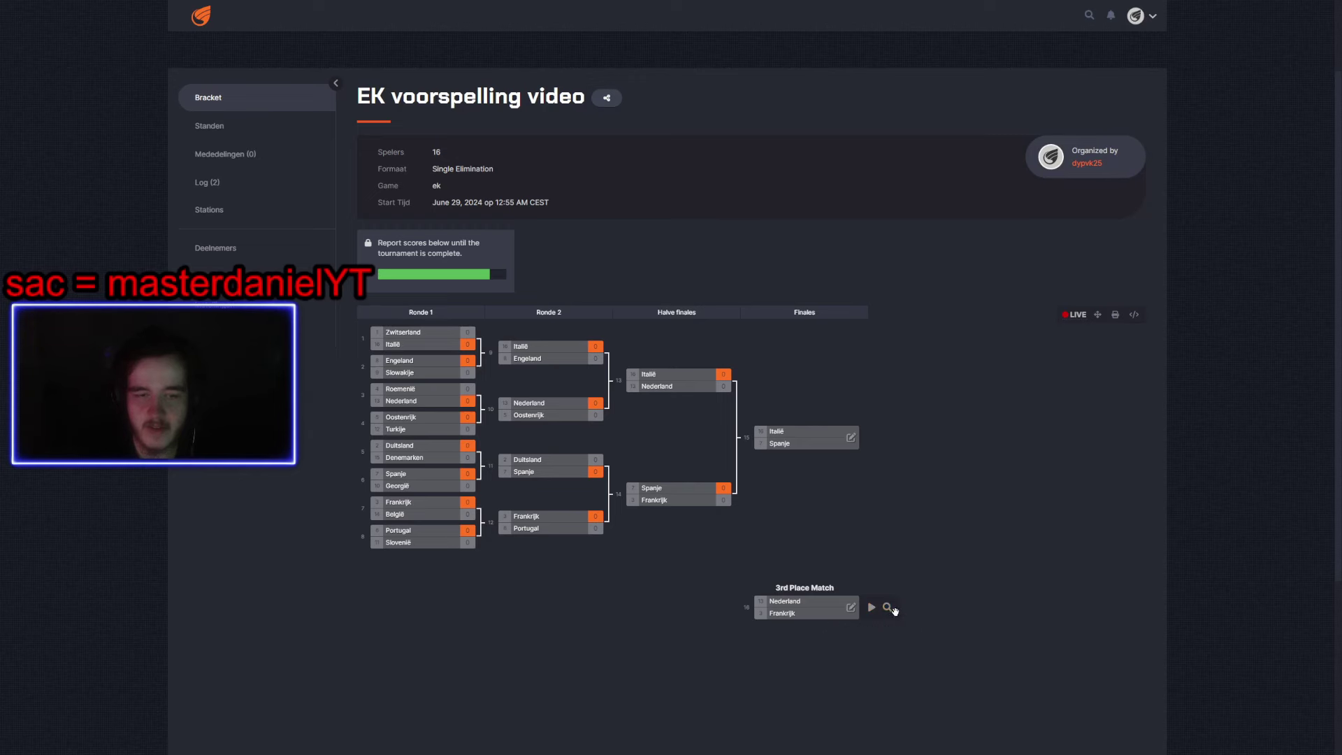
# Report Frankrijk as the winner of the 3rd Place Match against Nederland and submit it without scores
pyautogui.click(887, 607)
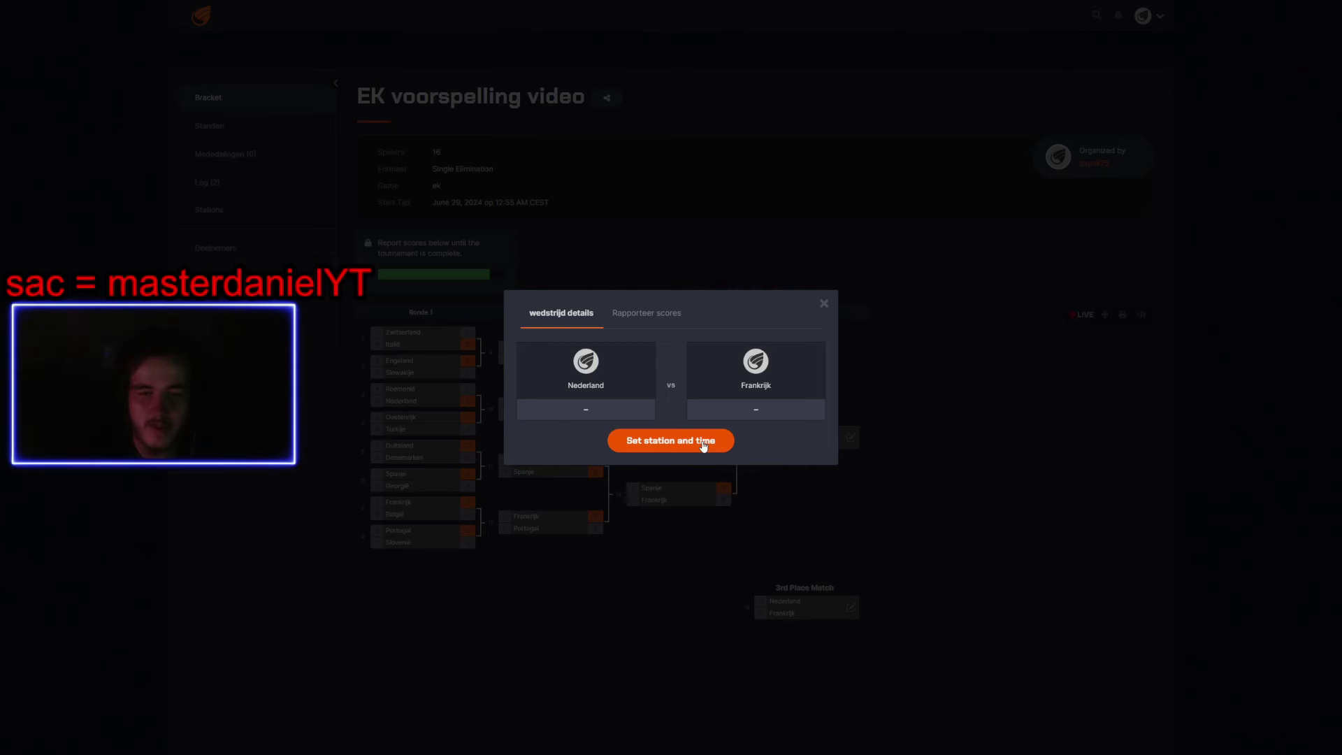
pyautogui.click(703, 445)
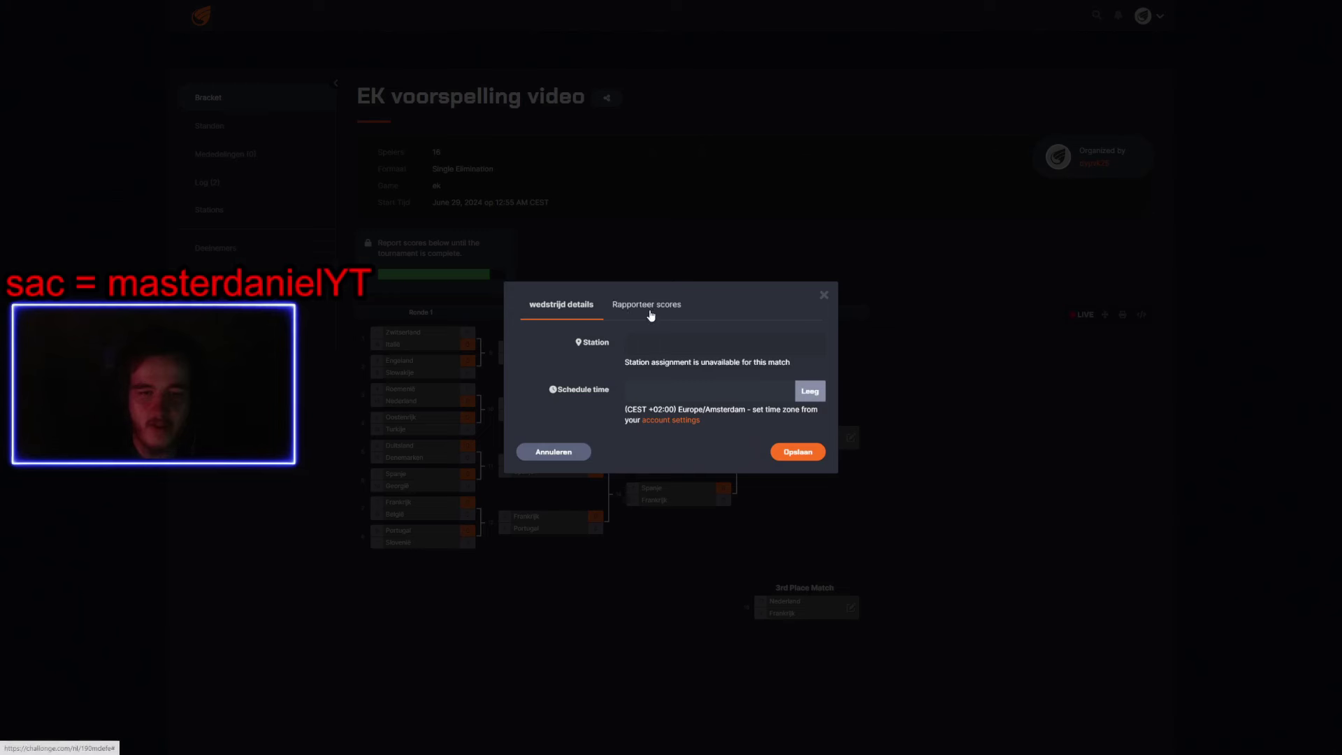
pyautogui.click(635, 305)
pyautogui.click(711, 451)
pyautogui.click(690, 488)
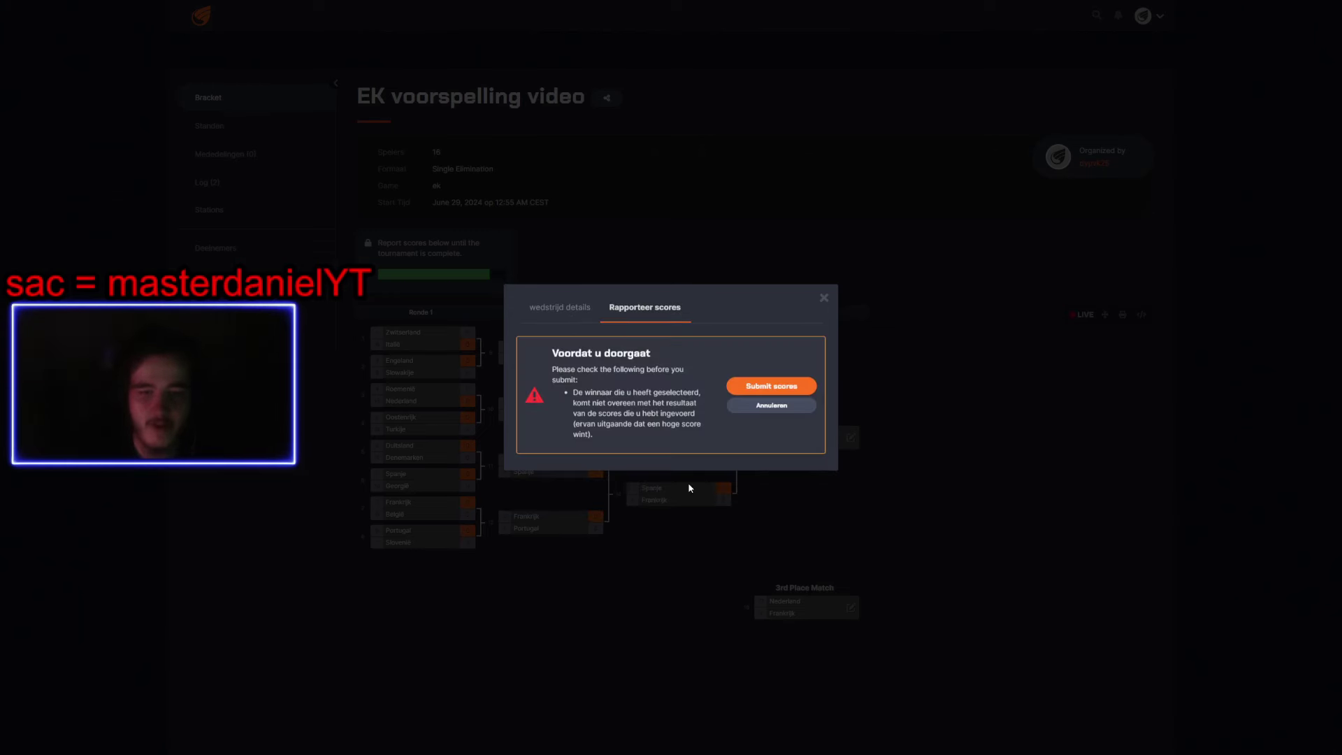
pyautogui.click(763, 386)
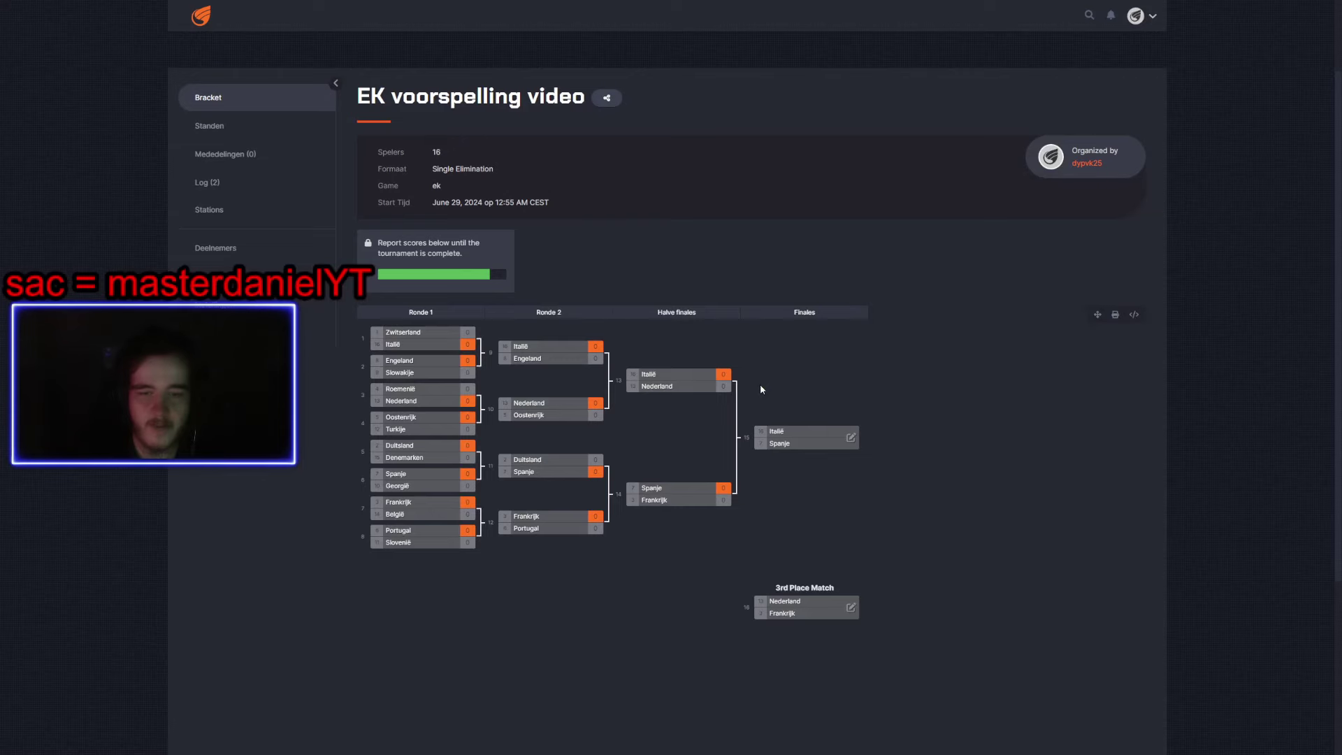
# Report Spanje as the winner of the final against Italië and submit it without scores
pyautogui.moveTo(870, 438)
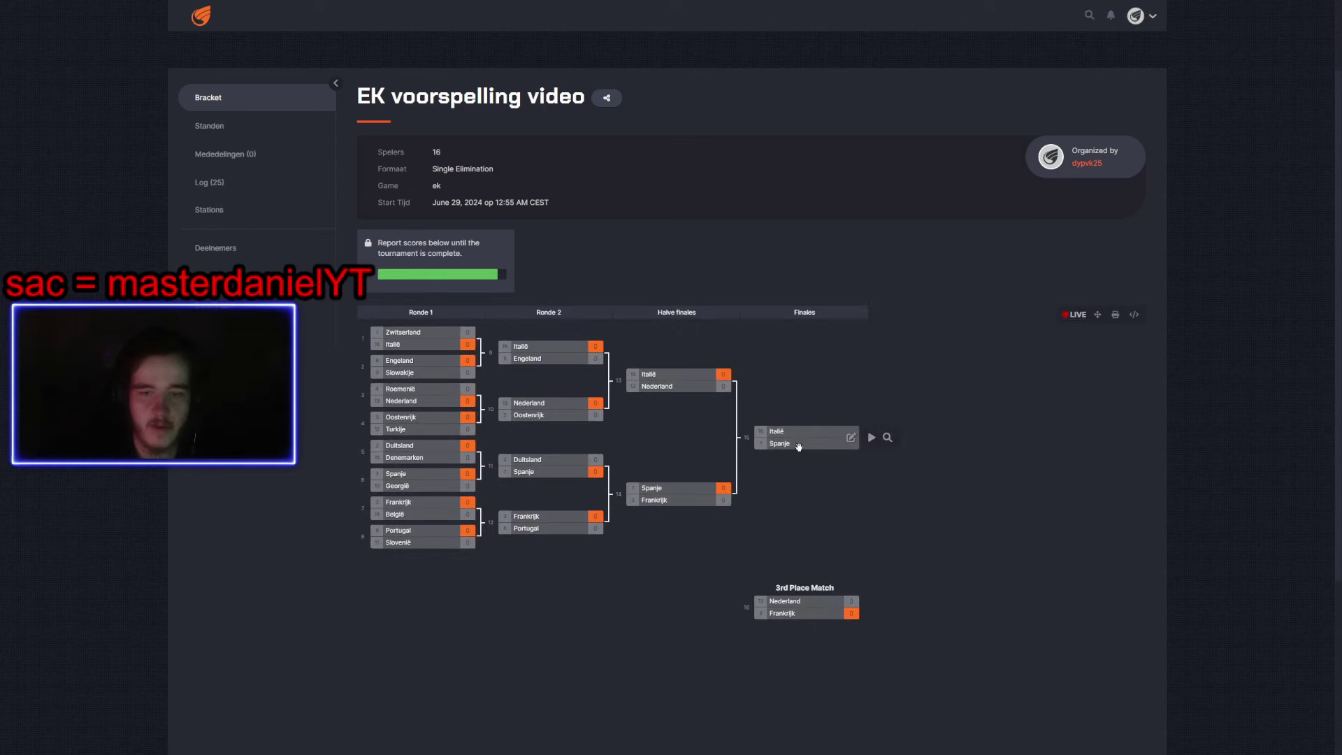
pyautogui.click(871, 438)
pyautogui.click(885, 439)
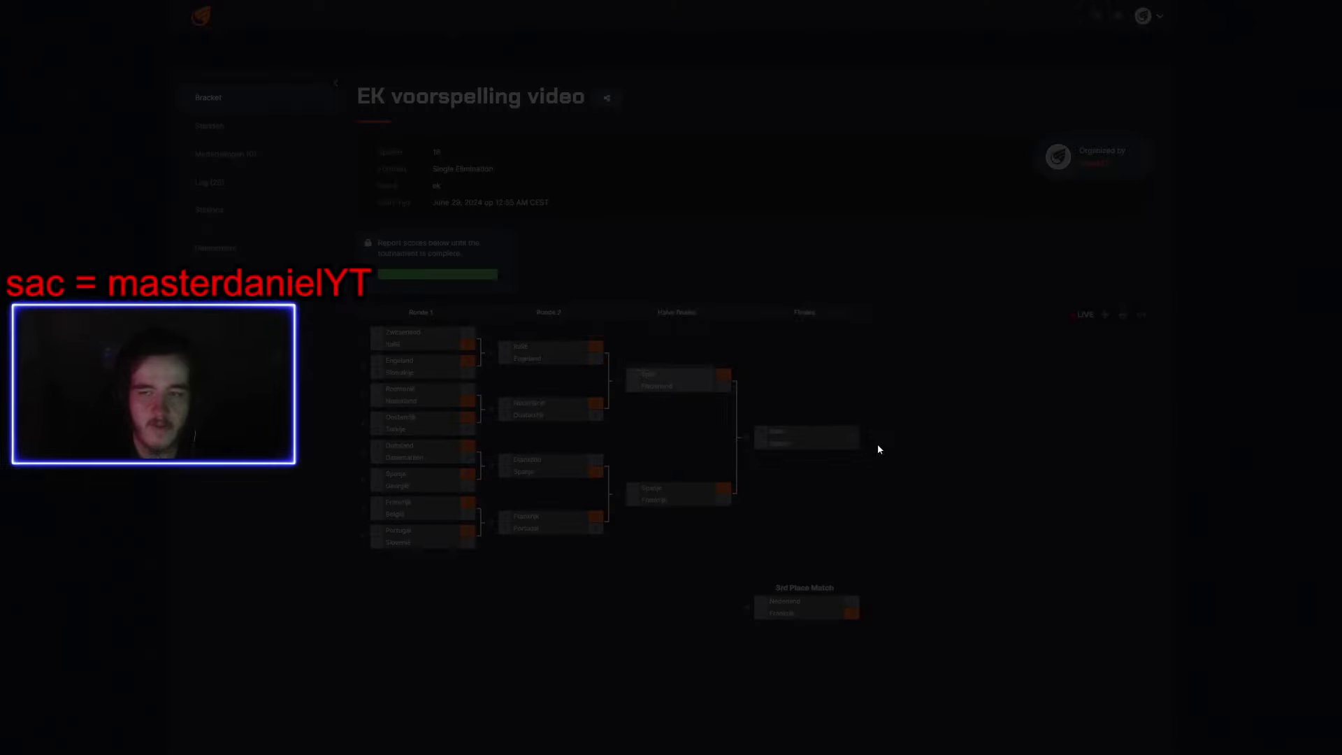
pyautogui.click(654, 319)
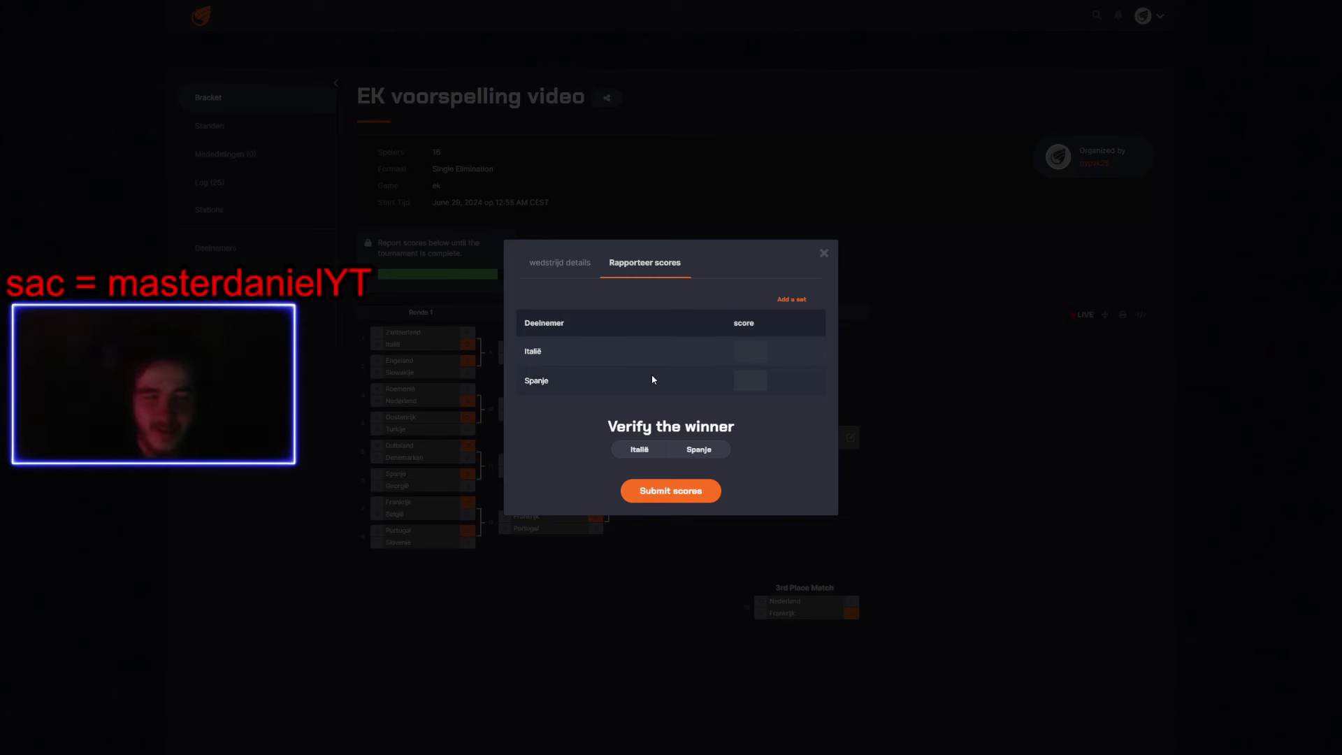
pyautogui.click(689, 459)
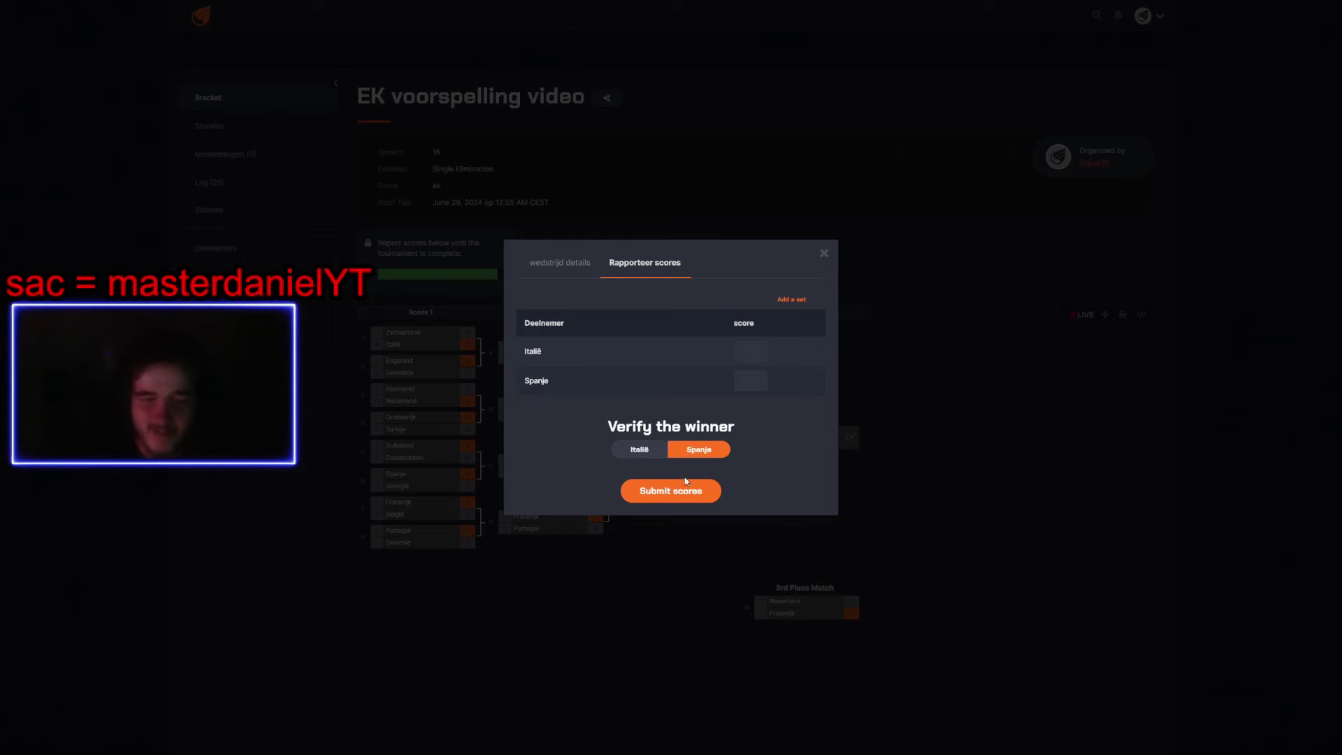
pyautogui.click(690, 491)
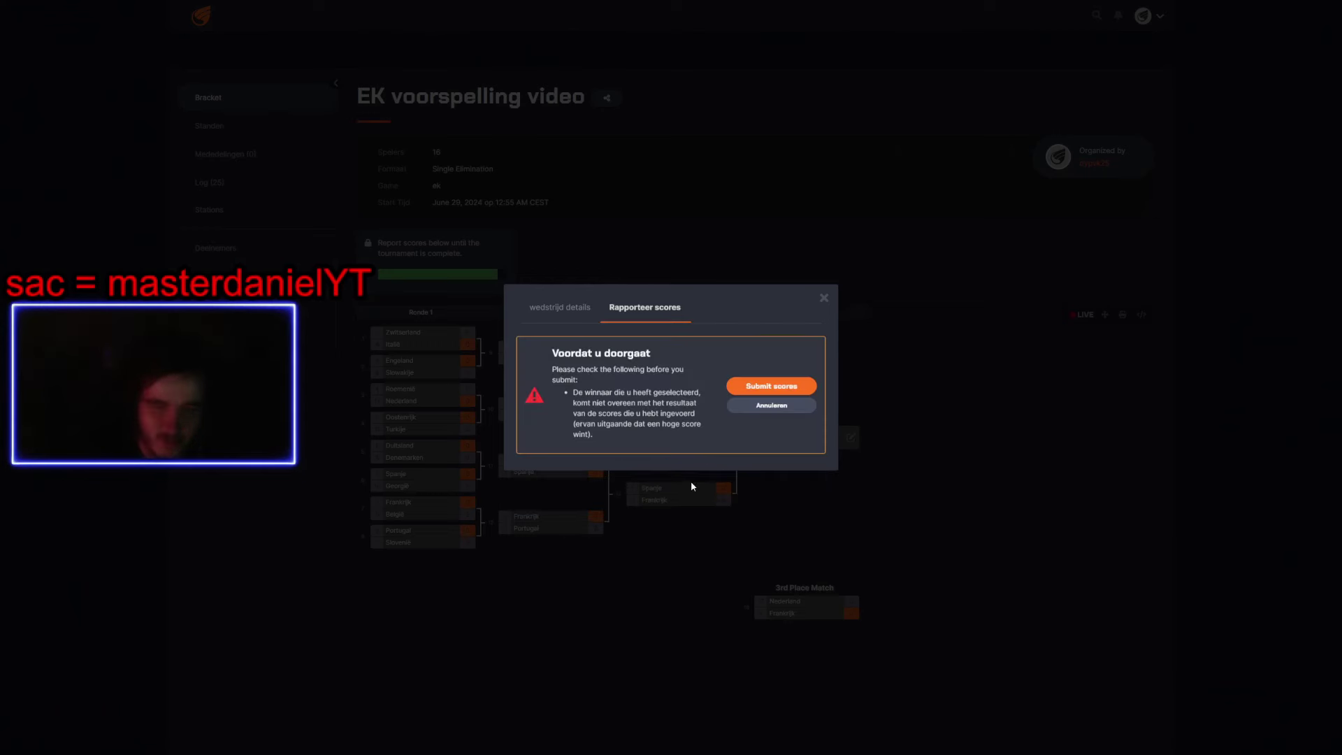
pyautogui.click(778, 386)
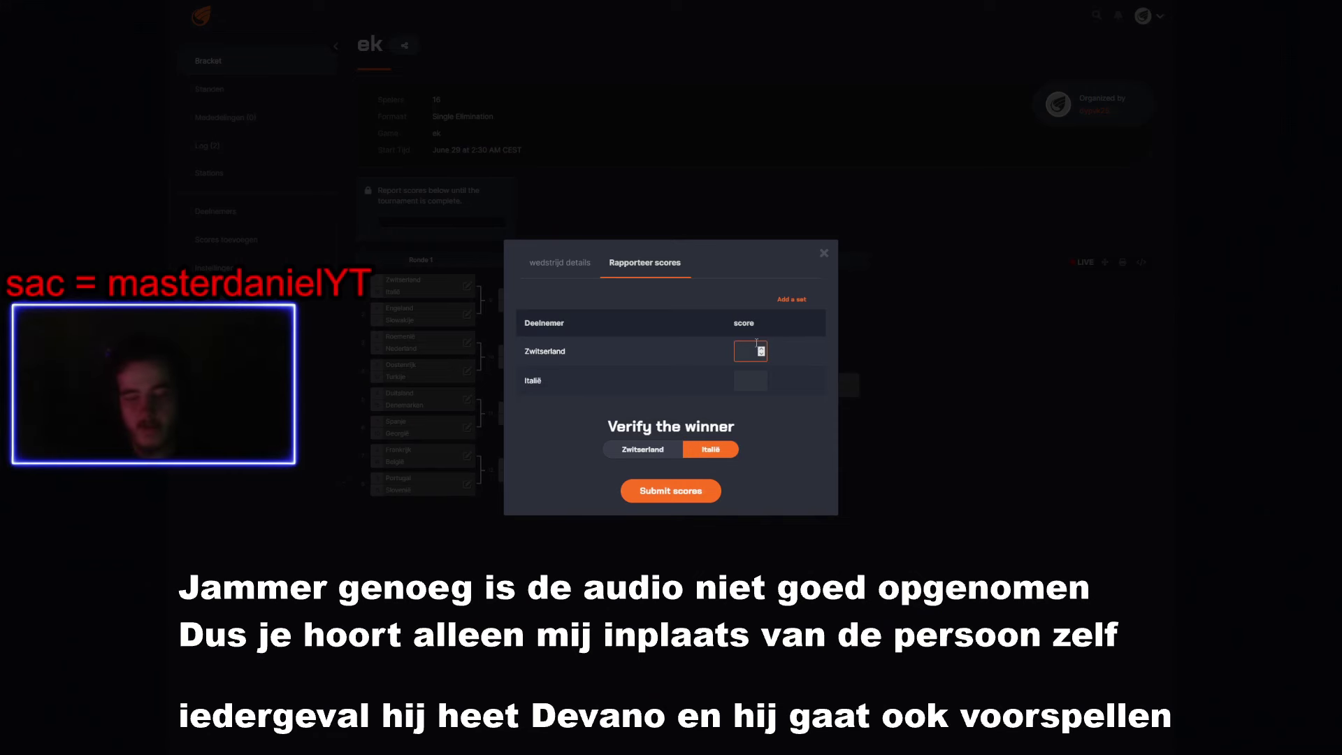
# In the ek bracket, enter scores of 1 for Zwitserland and 2 for Italië, and submit Italië as the winner
pyautogui.write('1')
pyautogui.click(747, 381)
pyautogui.write('2')
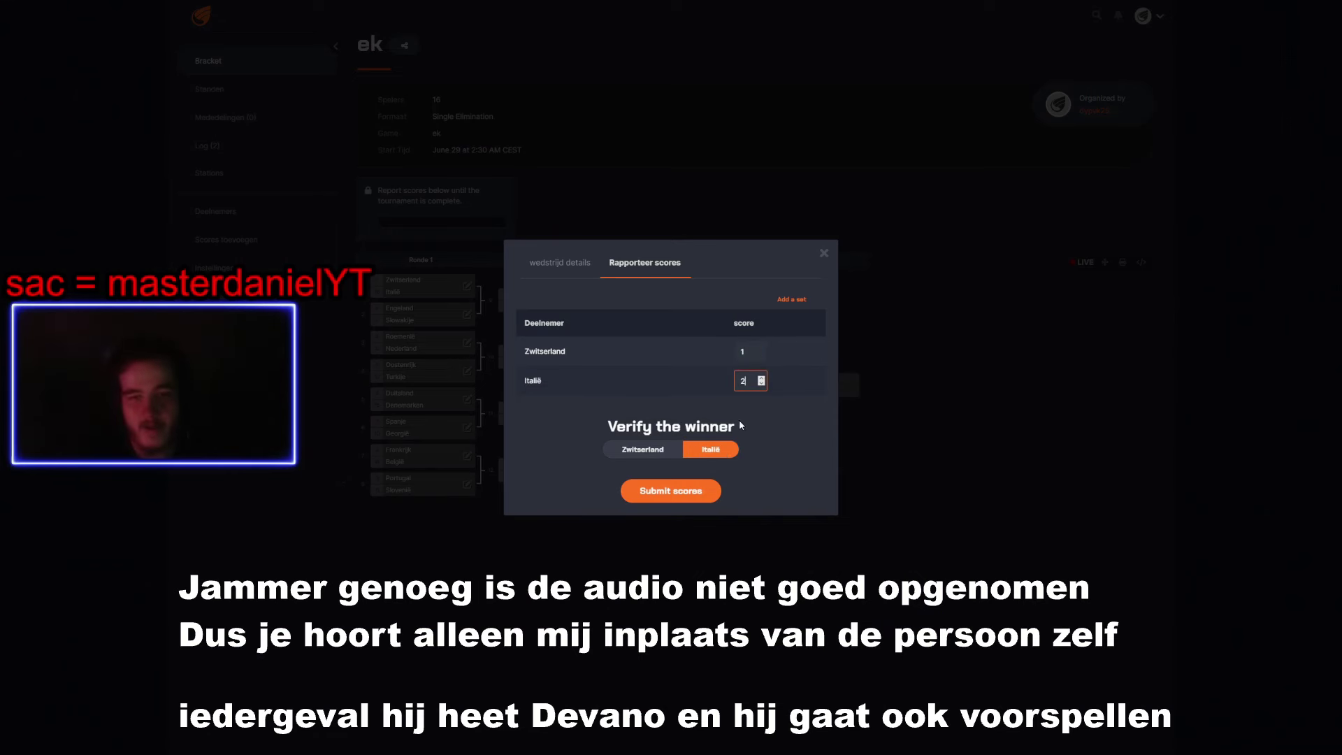
pyautogui.click(680, 496)
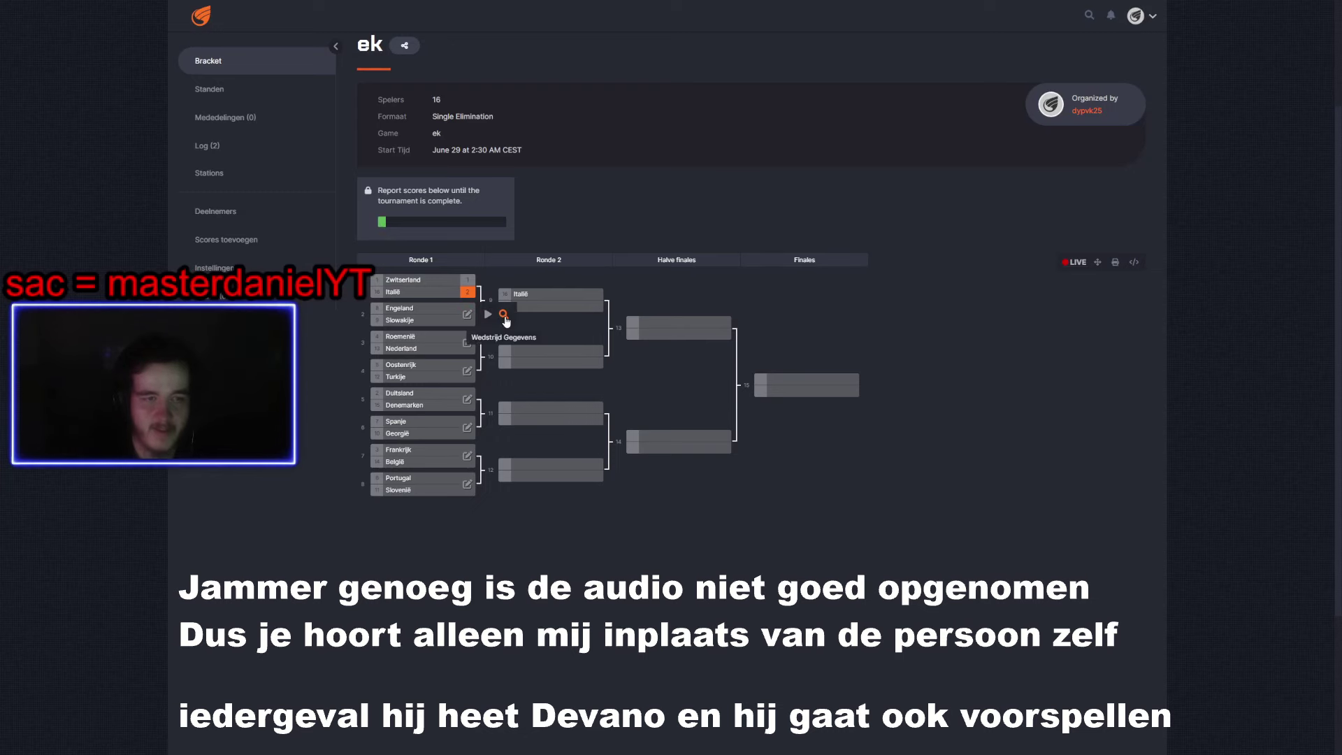
# Report the round 1 match Engeland against Slowakije as a 3–1 win for Engeland and submit it
pyautogui.click(467, 314)
pyautogui.click(646, 313)
pyautogui.write('3')
pyautogui.click(743, 381)
pyautogui.write('1')
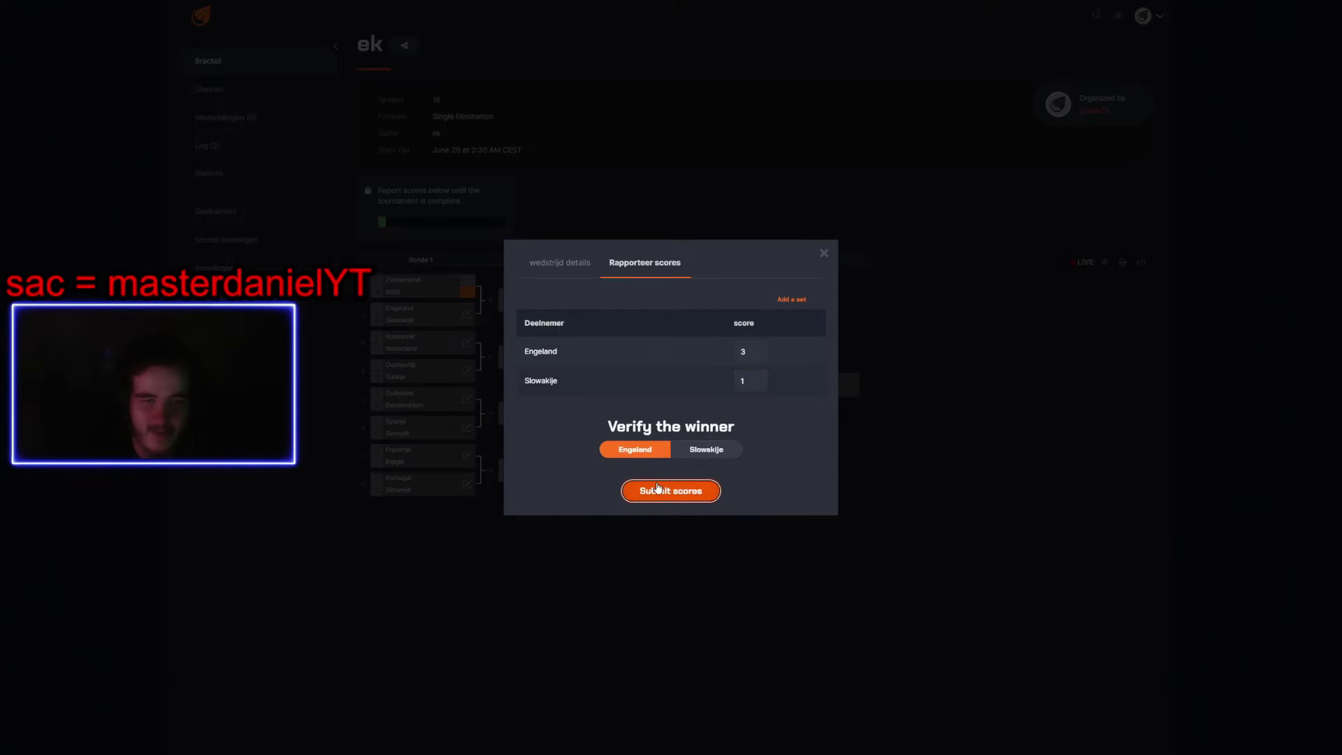
pyautogui.click(678, 491)
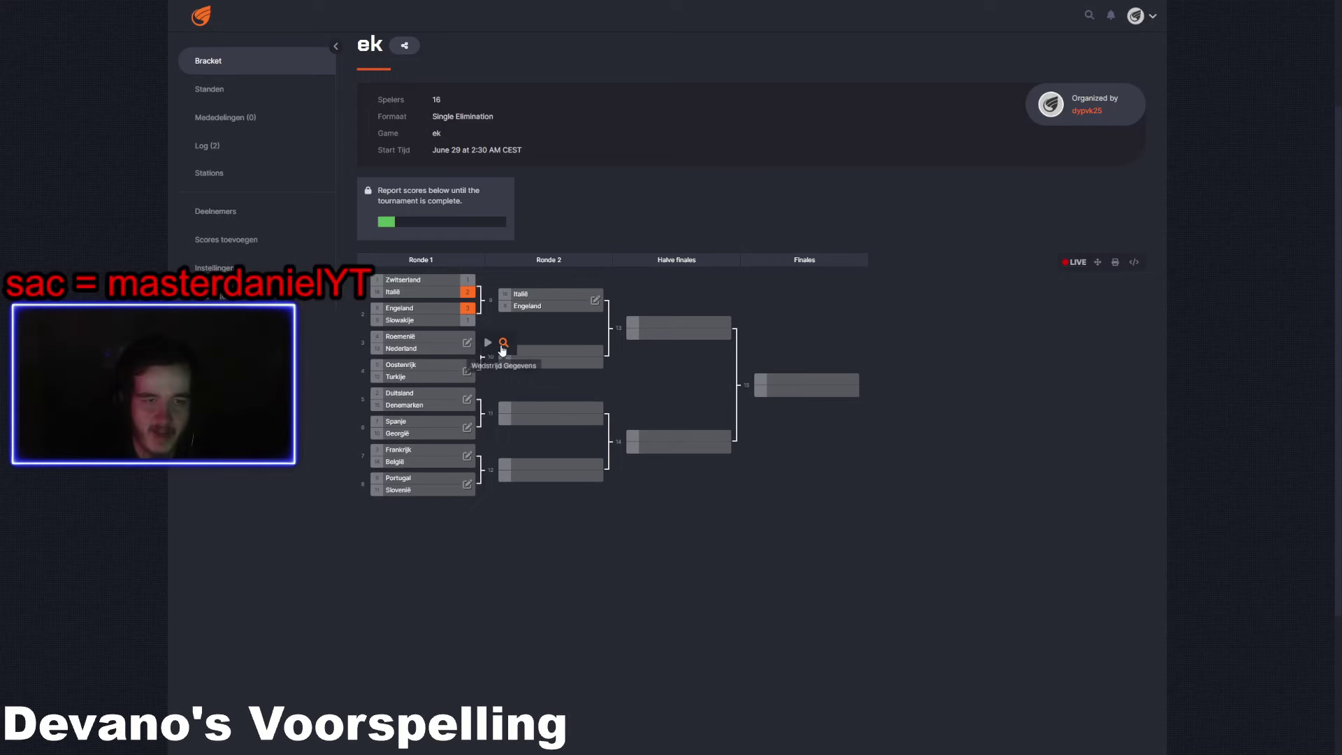
# Report the round 1 match Roemenië against Nederland with scores of 1 and 3, and submit Nederland as the winner
pyautogui.click(467, 342)
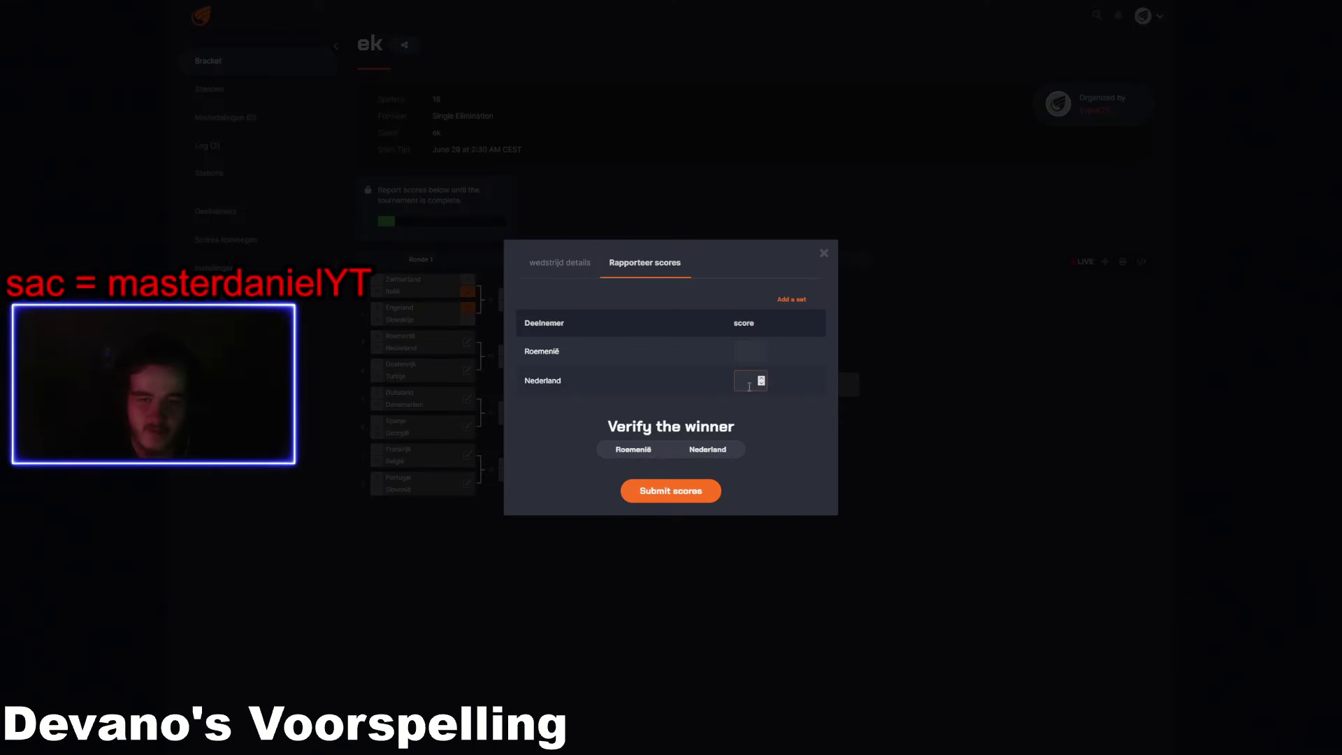
pyautogui.click(749, 387)
pyautogui.write('3')
pyautogui.click(744, 353)
pyautogui.write('1')
pyautogui.click(683, 490)
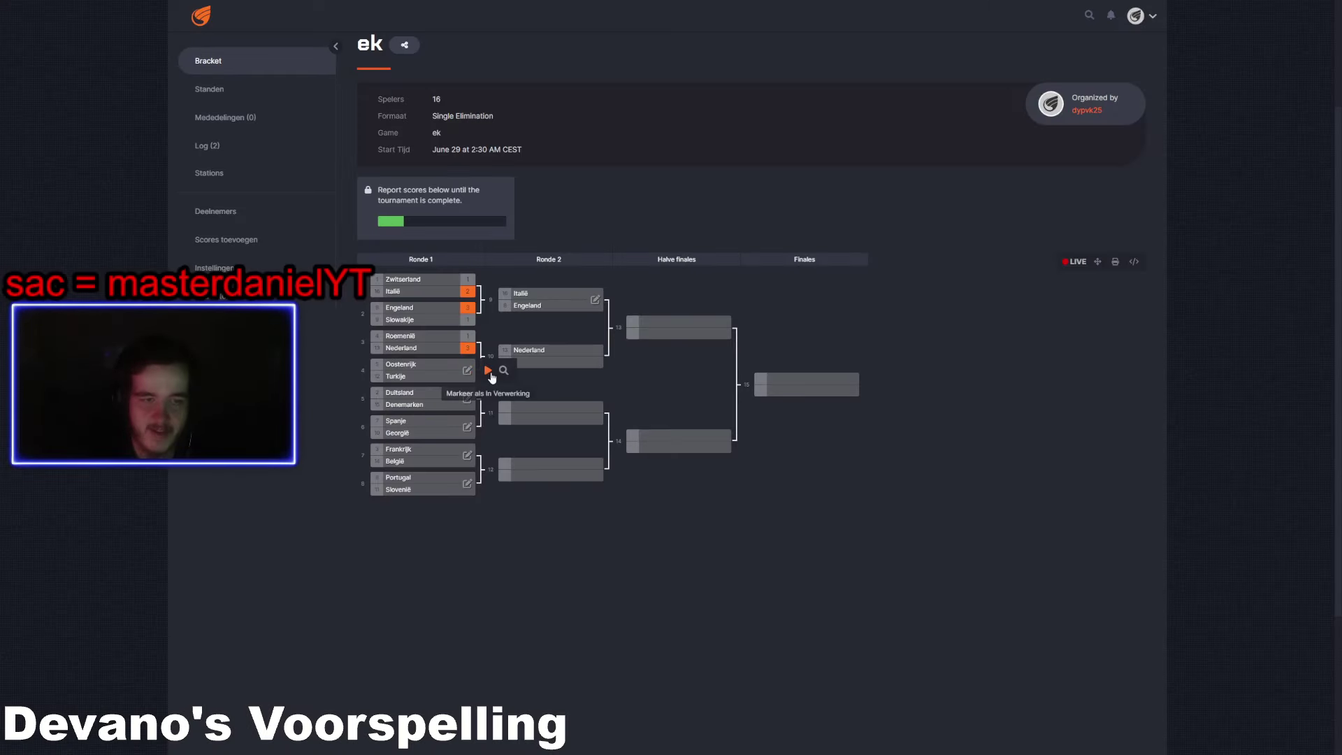
# Enter a 2–2 score for the round 1 match between Oostenrijk and Turkije
pyautogui.click(467, 372)
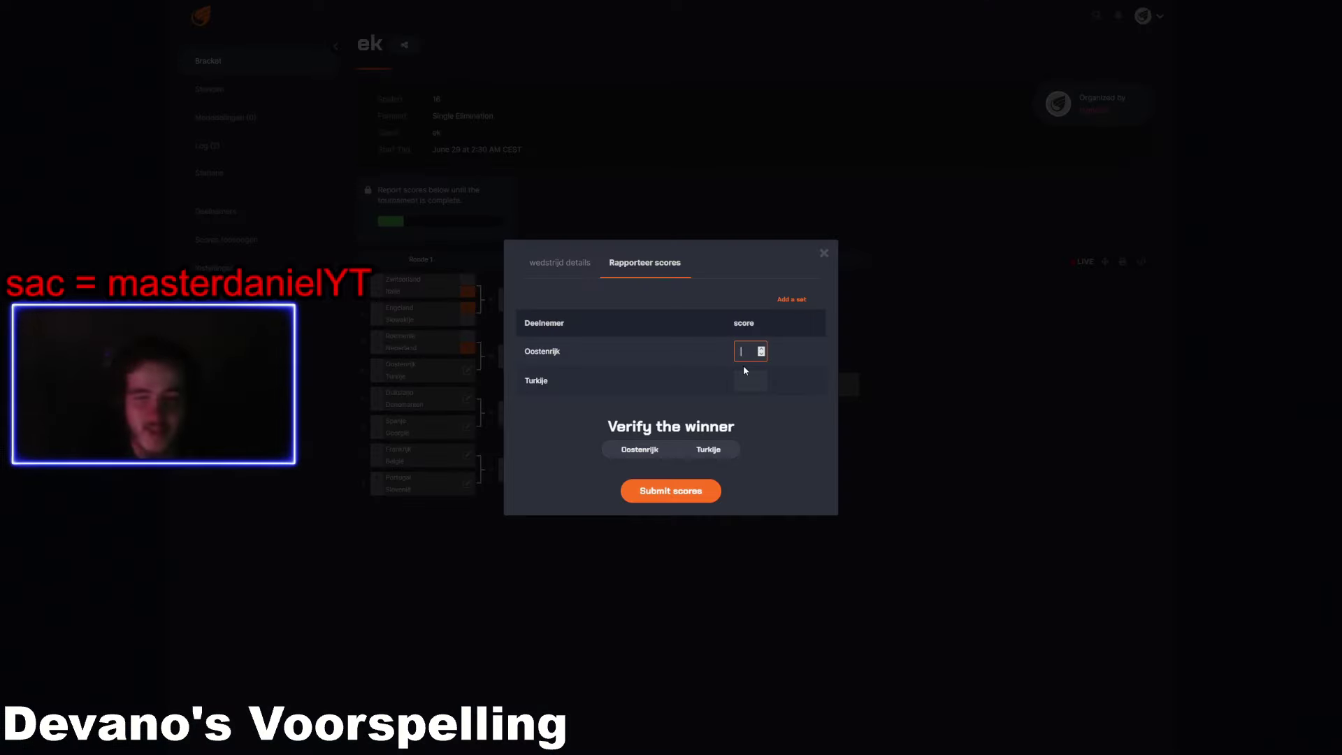
pyautogui.write('2')
pyautogui.press('Tab')
pyautogui.write('2')
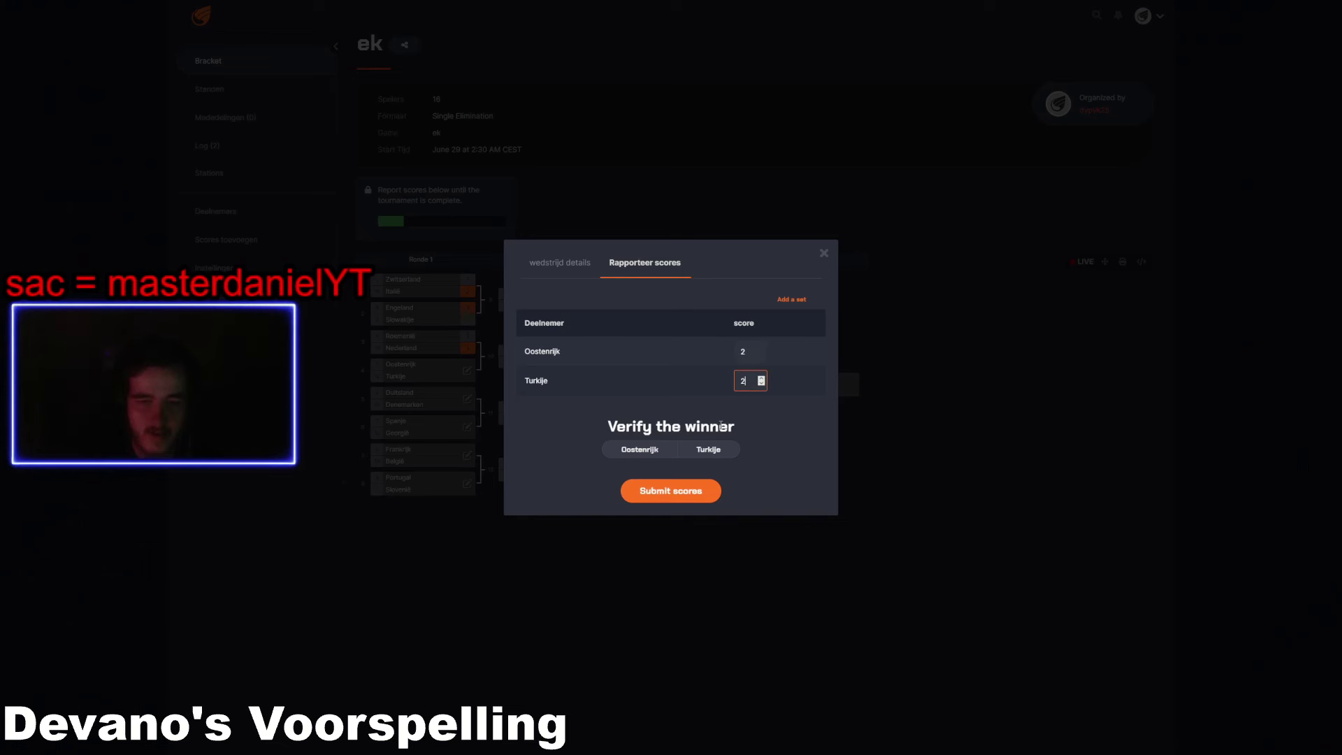
pyautogui.click(690, 451)
pyautogui.click(671, 453)
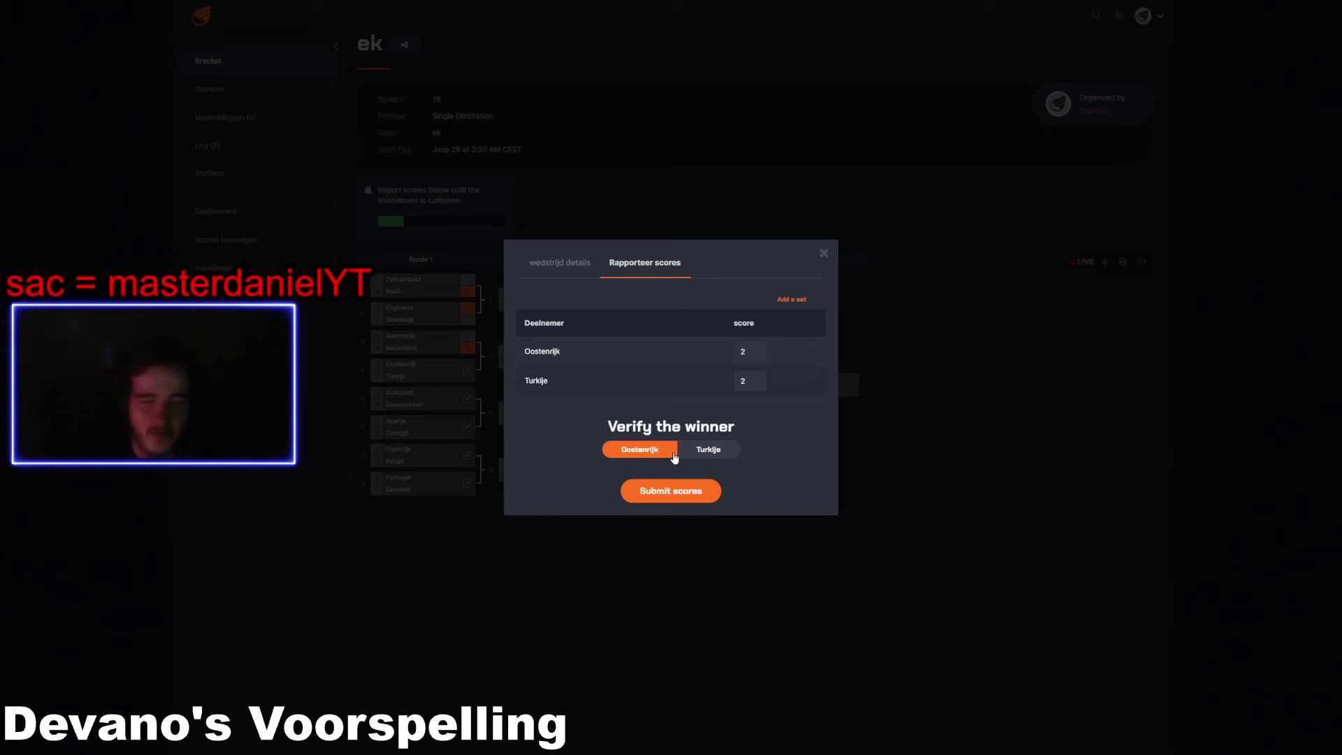
pyautogui.click(673, 454)
pyautogui.click(674, 454)
pyautogui.click(673, 454)
pyautogui.click(673, 453)
pyautogui.click(674, 454)
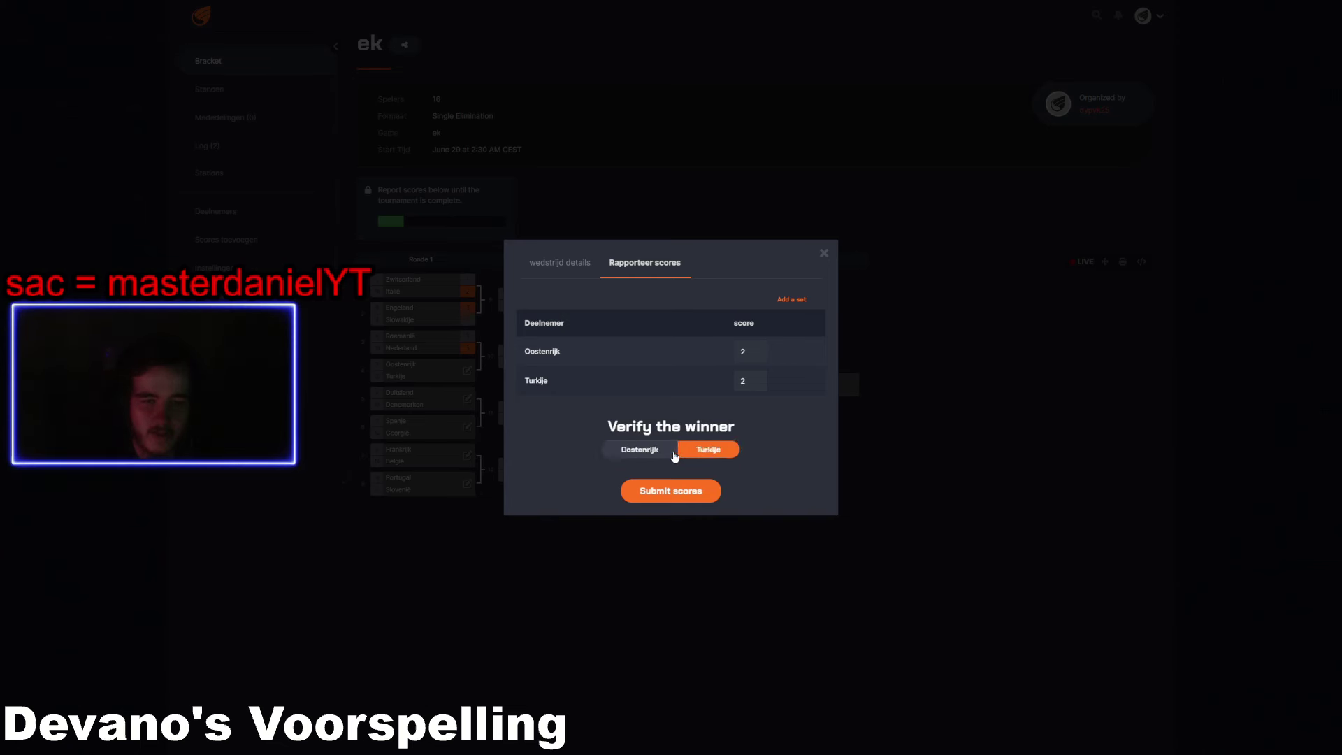
pyautogui.click(674, 456)
pyautogui.click(675, 456)
pyautogui.click(676, 457)
pyautogui.click(678, 457)
pyautogui.click(678, 457)
pyautogui.click(682, 458)
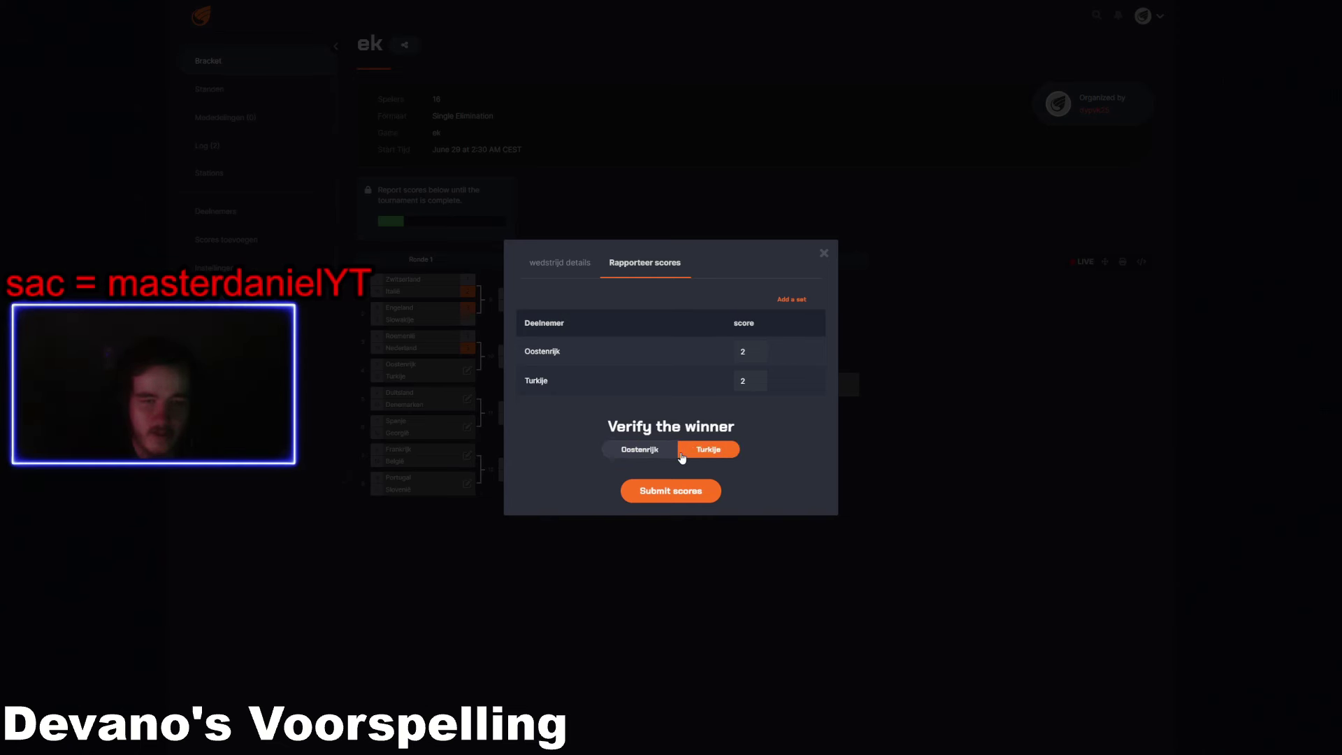
pyautogui.click(660, 456)
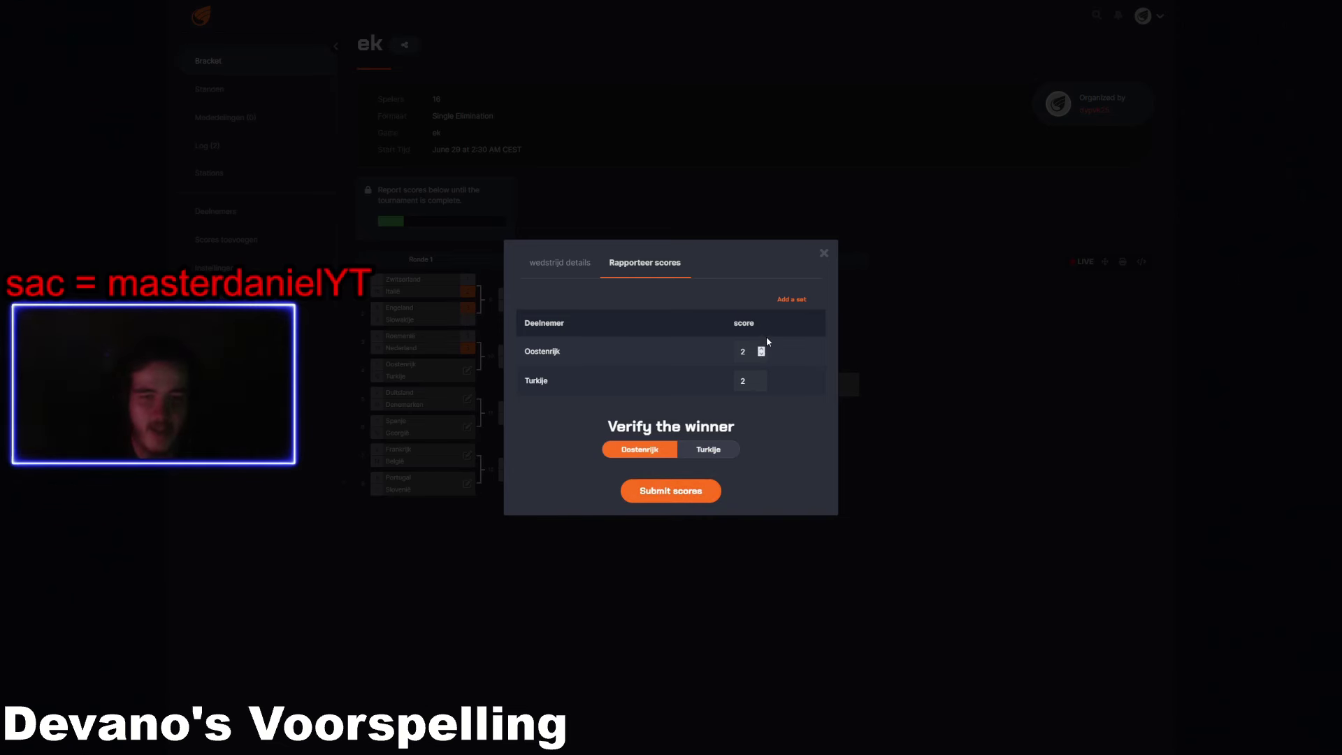
pyautogui.click(664, 458)
pyautogui.click(664, 458)
pyautogui.click(665, 459)
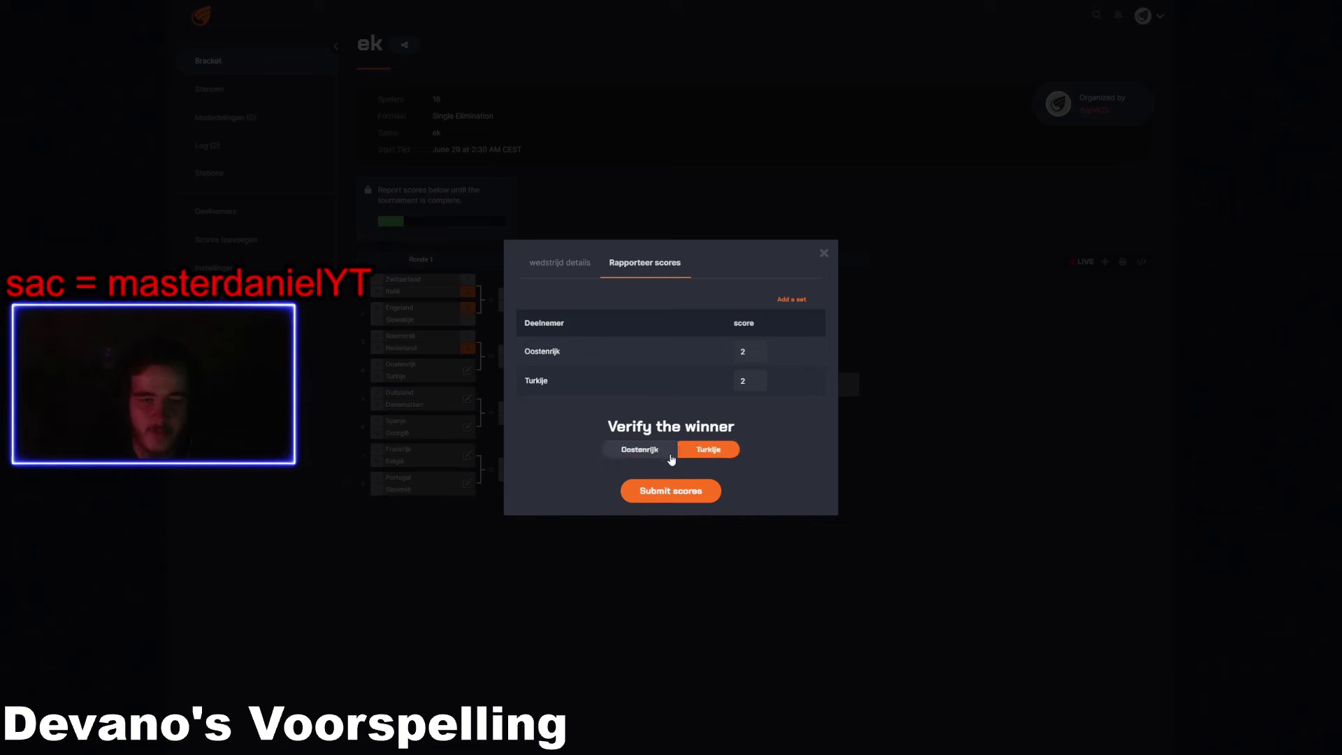
# Select Oostenrijk as the winner of the 2–2 match against Turkije and submit the result despite the tied scores
pyautogui.click(664, 458)
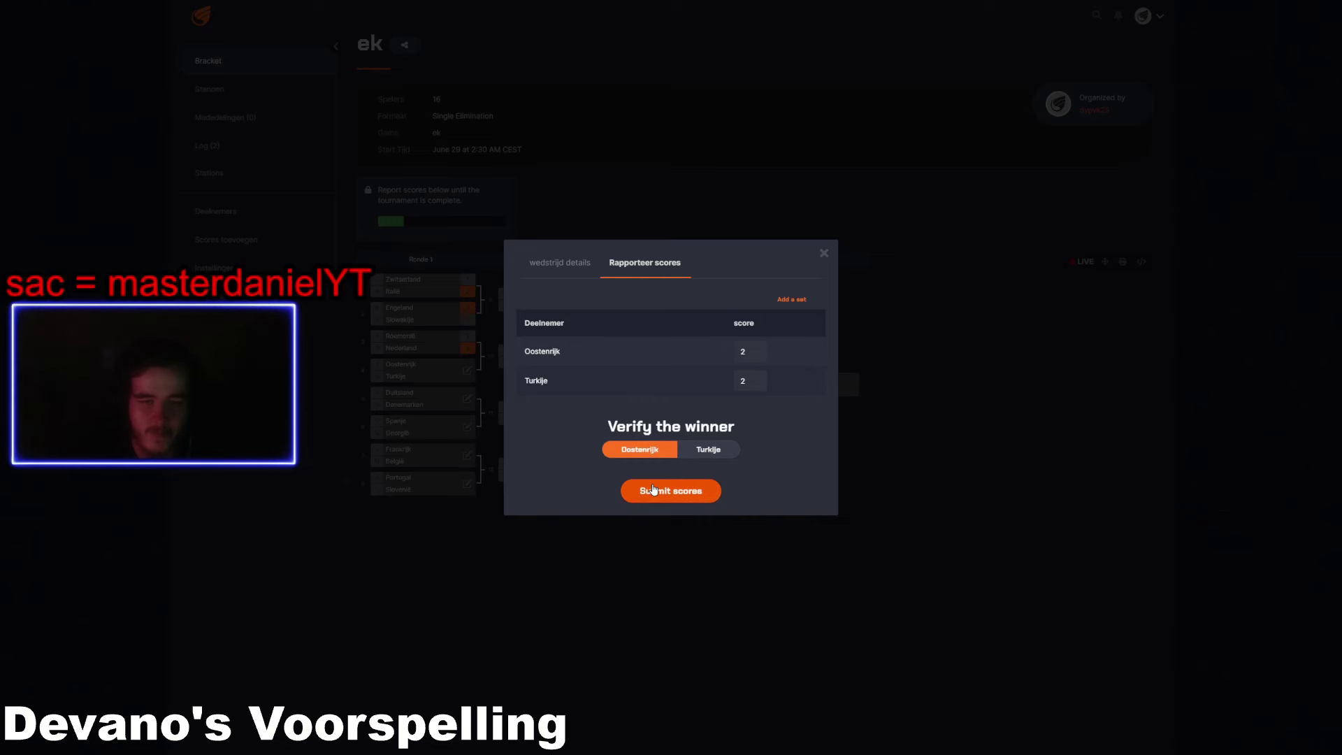
pyautogui.click(653, 490)
pyautogui.click(770, 384)
# Report Duitsland as the winner of the round 1 match against Denemarken, giving Duitsland a score of 1, and submit it
pyautogui.click(505, 406)
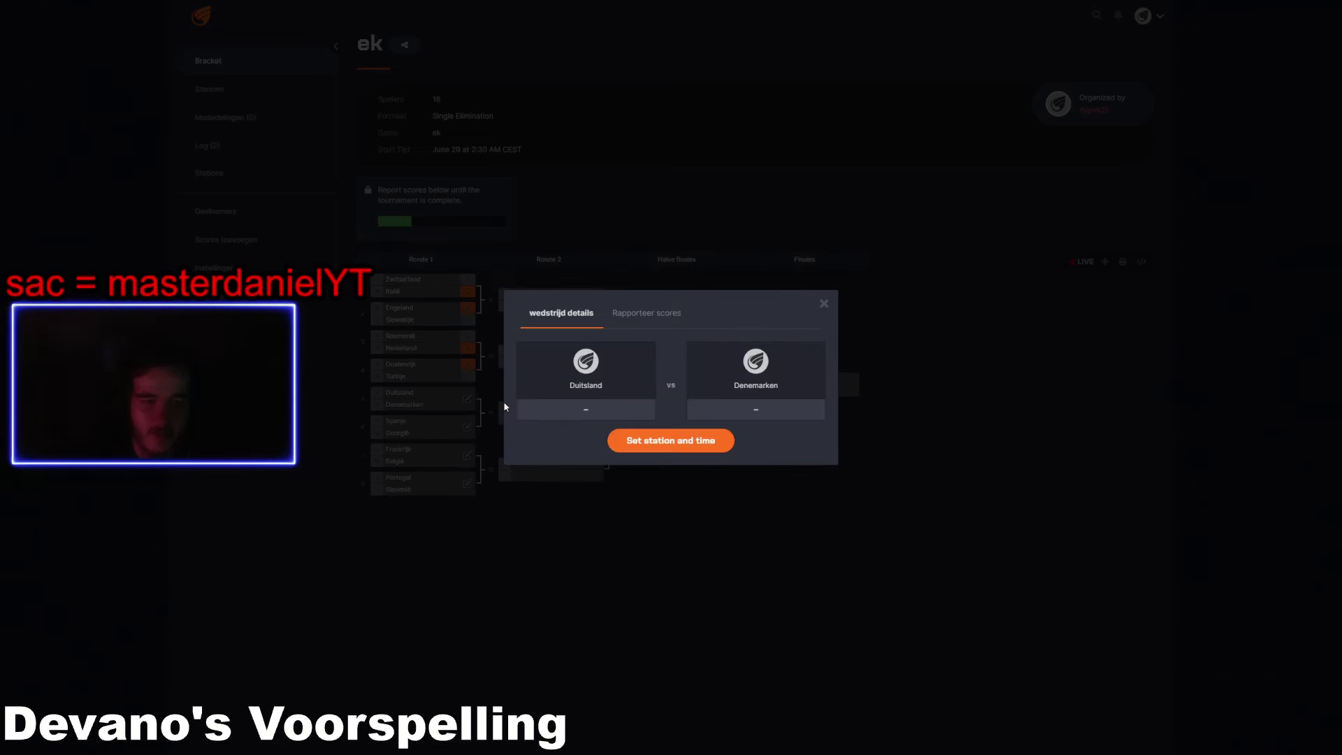
pyautogui.click(634, 315)
pyautogui.click(742, 381)
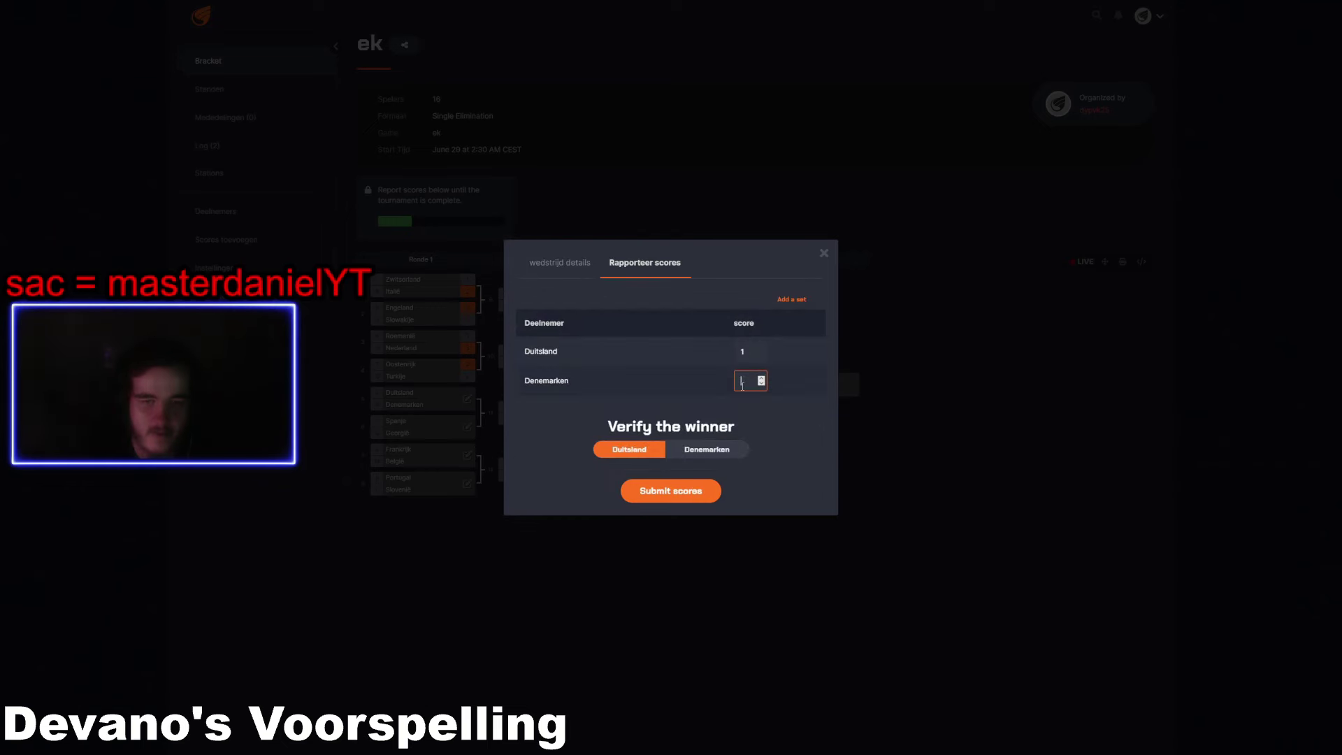
pyautogui.click(696, 492)
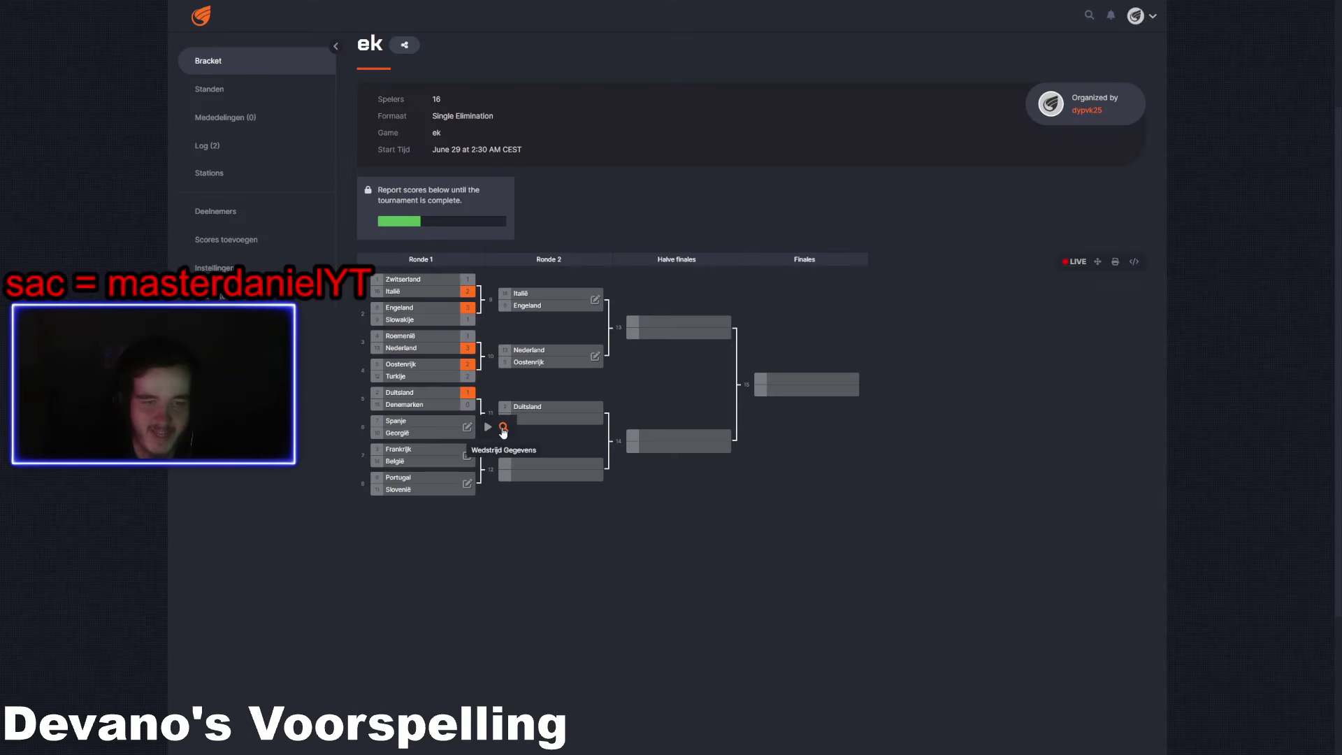
# Report the round 1 match Spanje against Georgië with scores of 3 and 1, and submit Spanje as the winner
pyautogui.click(508, 431)
pyautogui.click(644, 262)
pyautogui.click(706, 449)
pyautogui.click(640, 449)
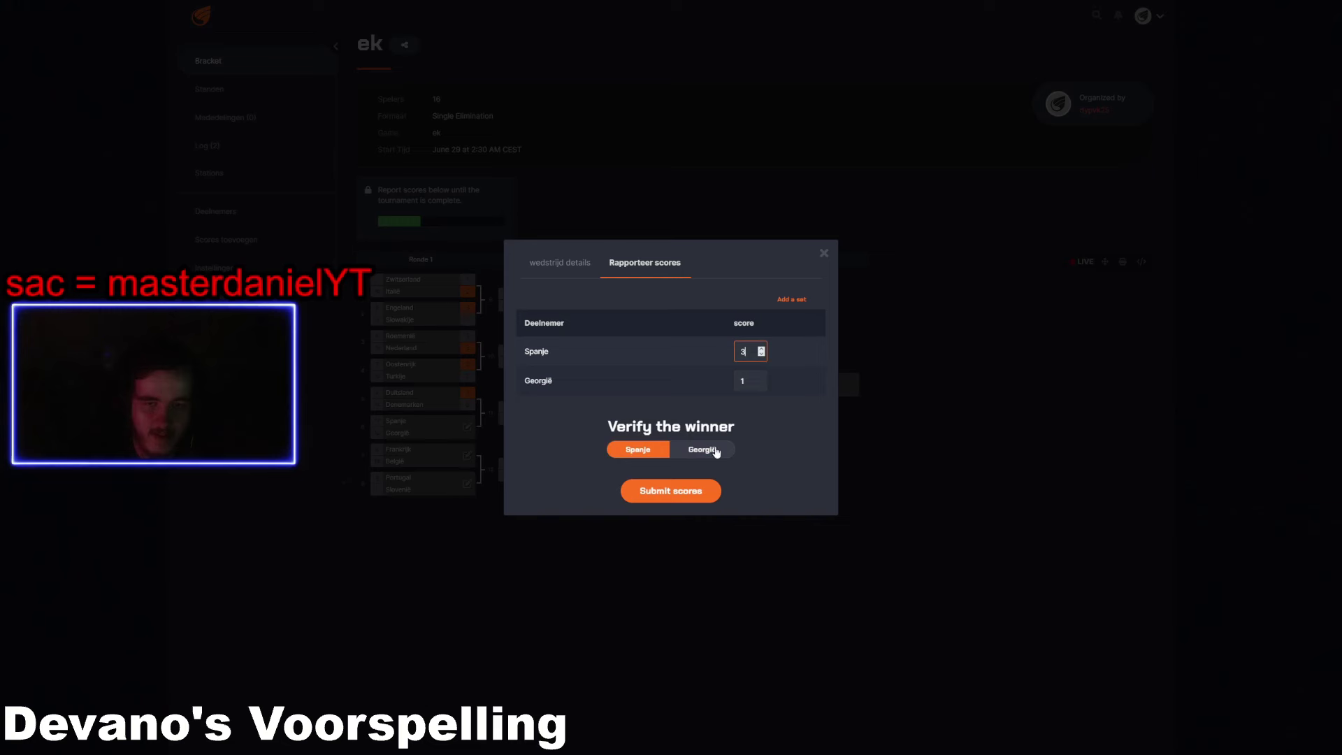
pyautogui.click(748, 352)
pyautogui.write('3')
pyautogui.click(745, 381)
pyautogui.write('1')
pyautogui.click(694, 479)
# Report Portugal as the winner of the round 1 match against Slovenië, giving Portugal a score of 2, and submit it
pyautogui.click(507, 489)
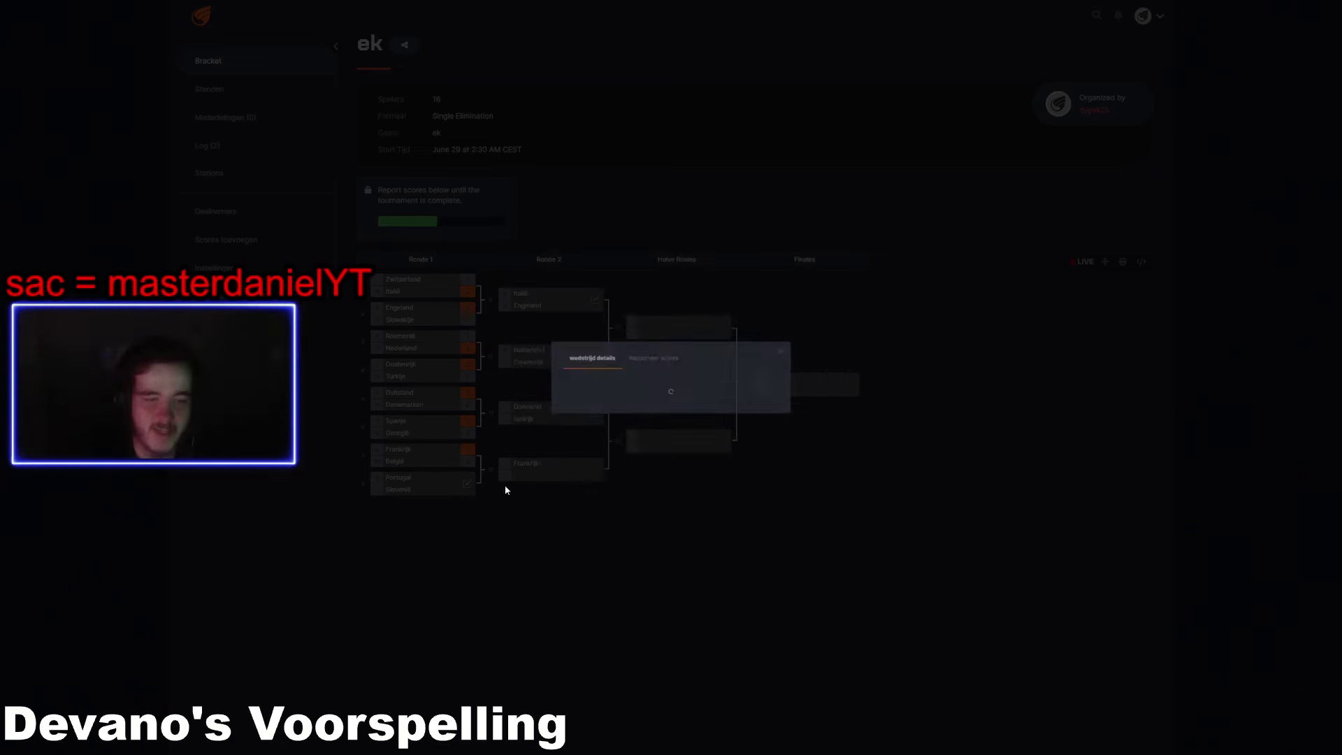
pyautogui.click(615, 312)
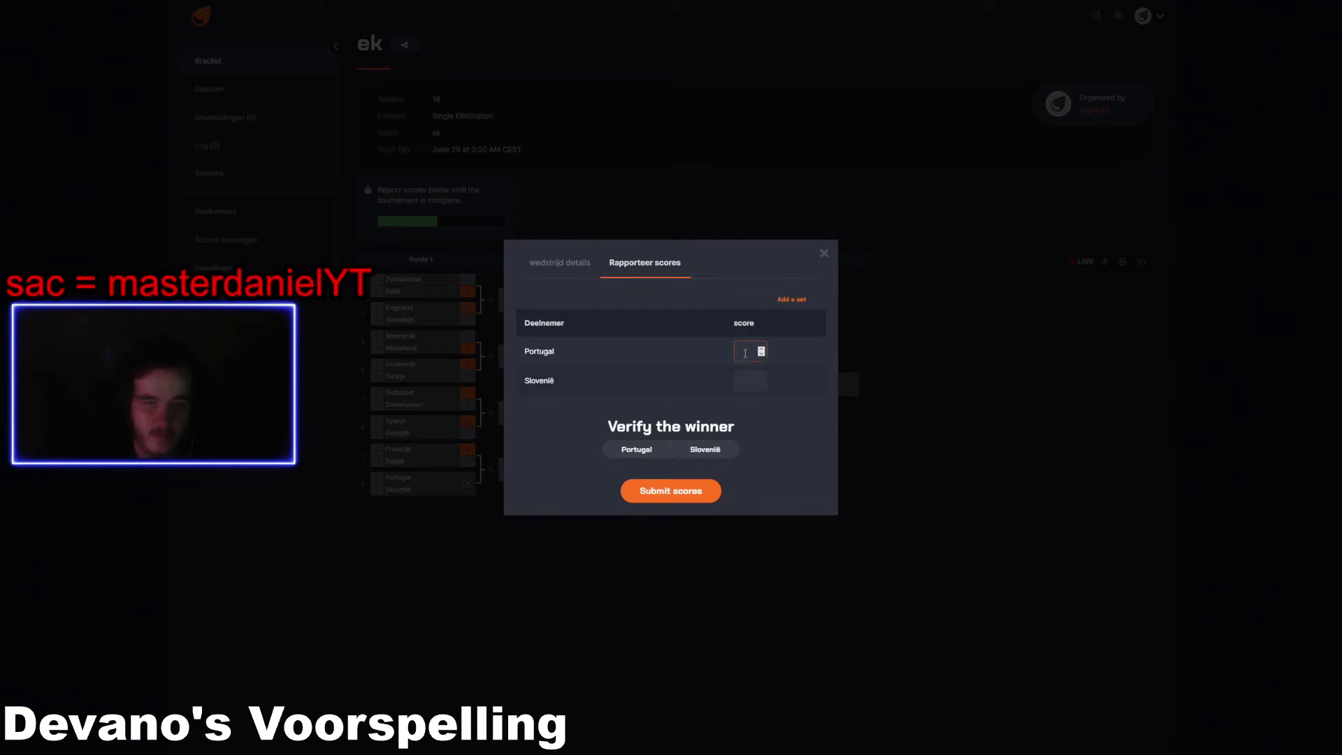
pyautogui.click(745, 353)
pyautogui.write('2')
pyautogui.click(671, 490)
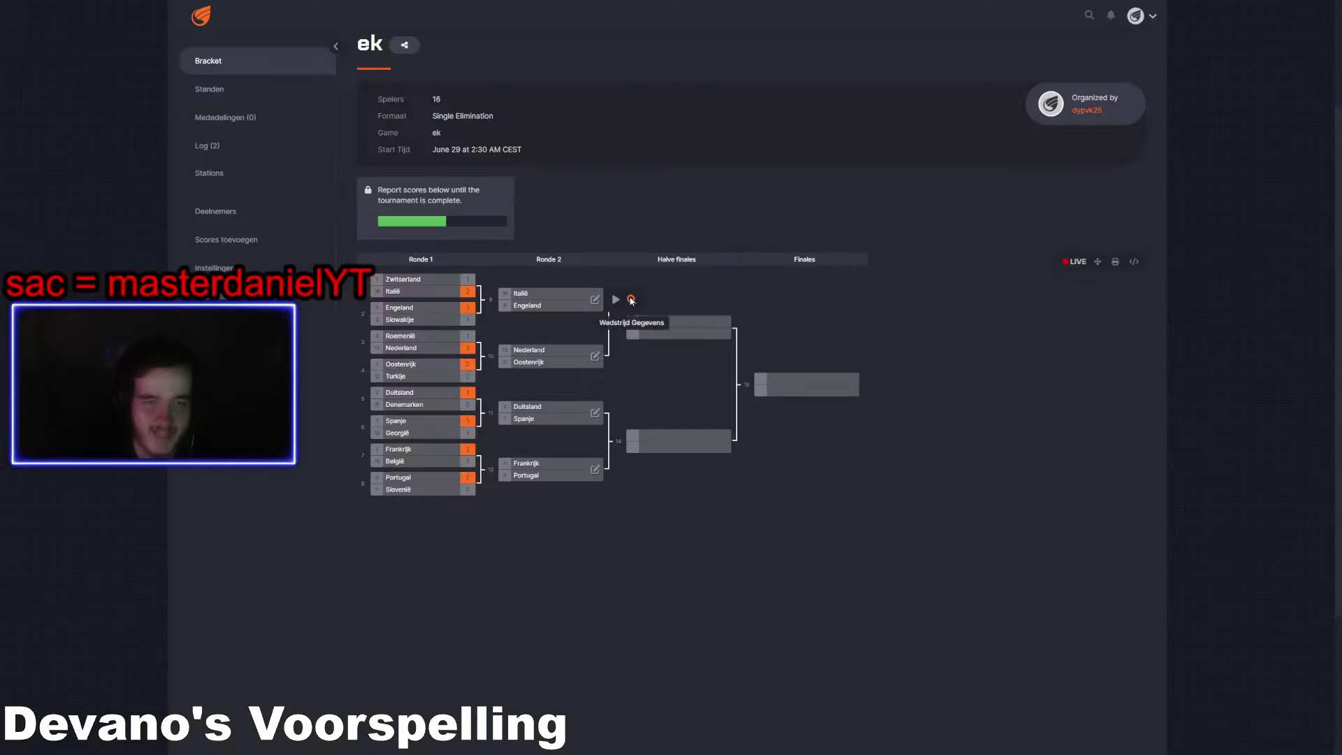
# Report the round 2 match Italië against Engeland with scores of 1 and 2, and submit Engeland as the winner
pyautogui.click(595, 300)
pyautogui.click(637, 349)
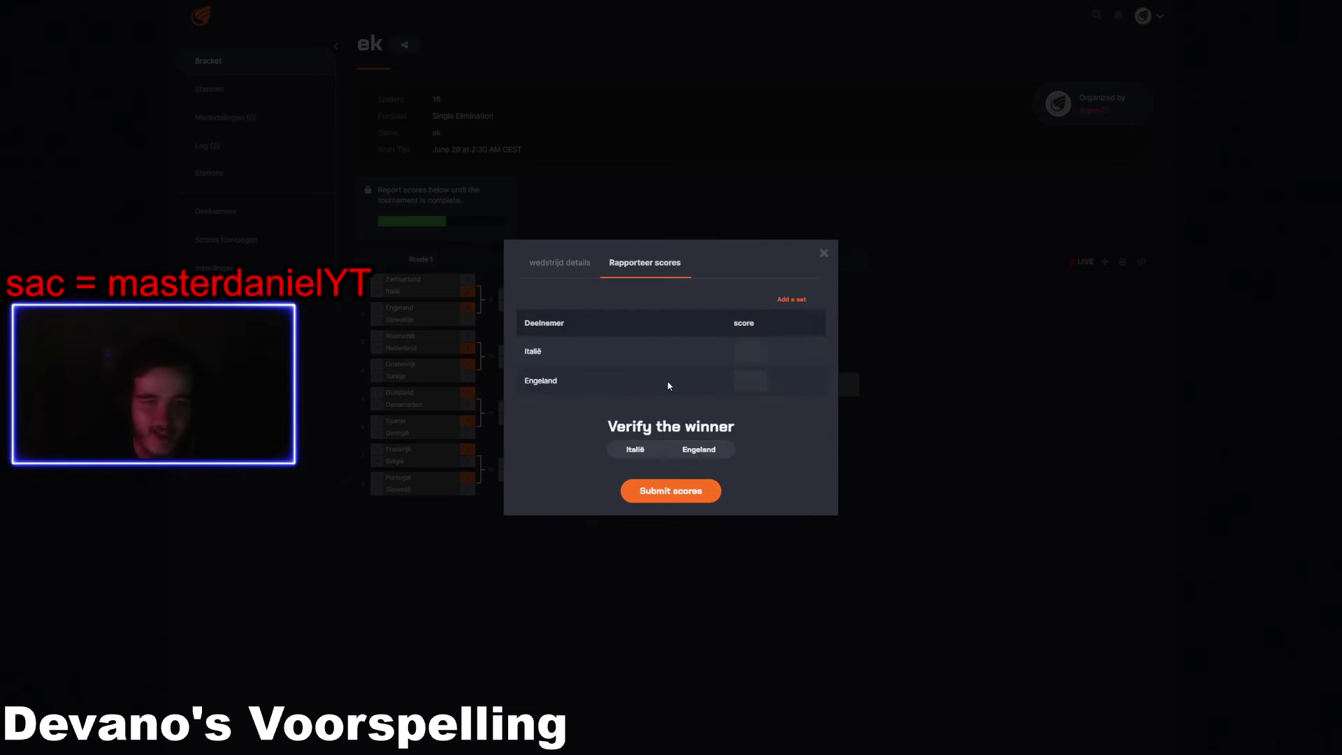
pyautogui.click(748, 358)
pyautogui.click(748, 380)
pyautogui.write('1')
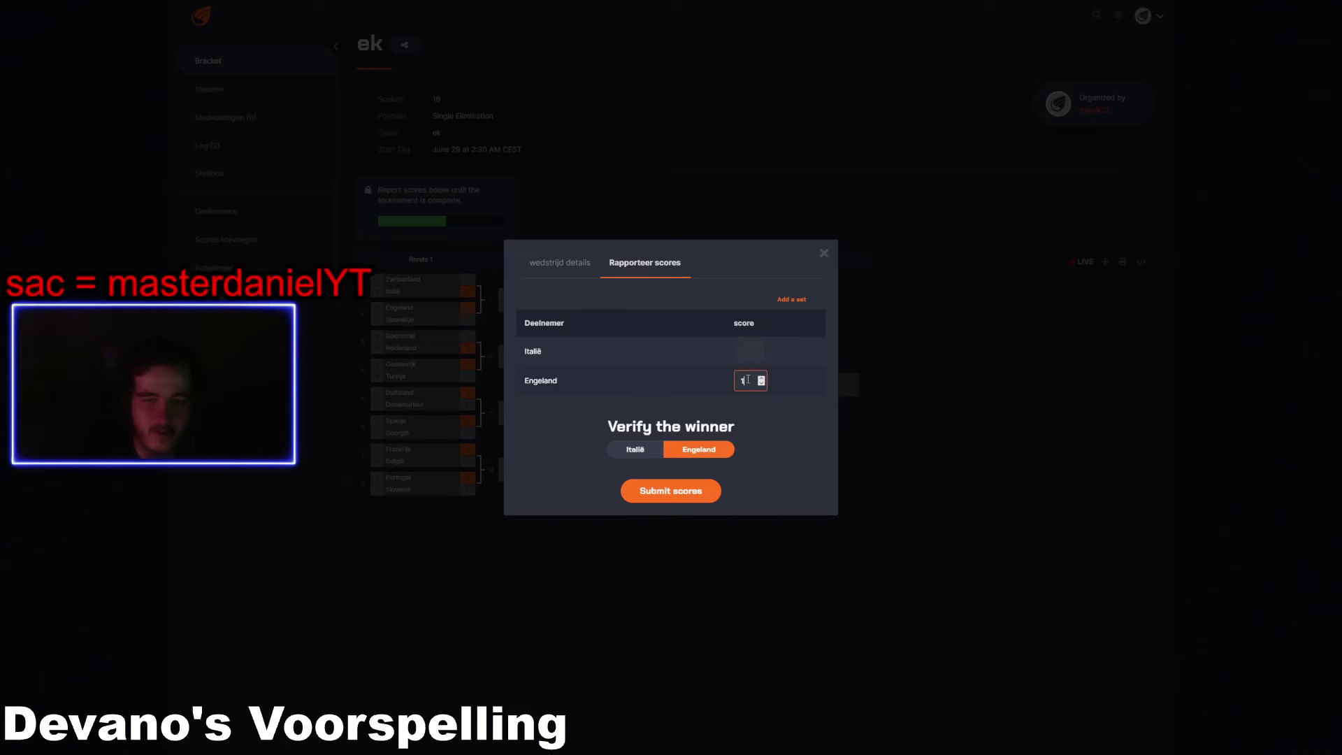
pyautogui.click(742, 381)
pyautogui.write('1')
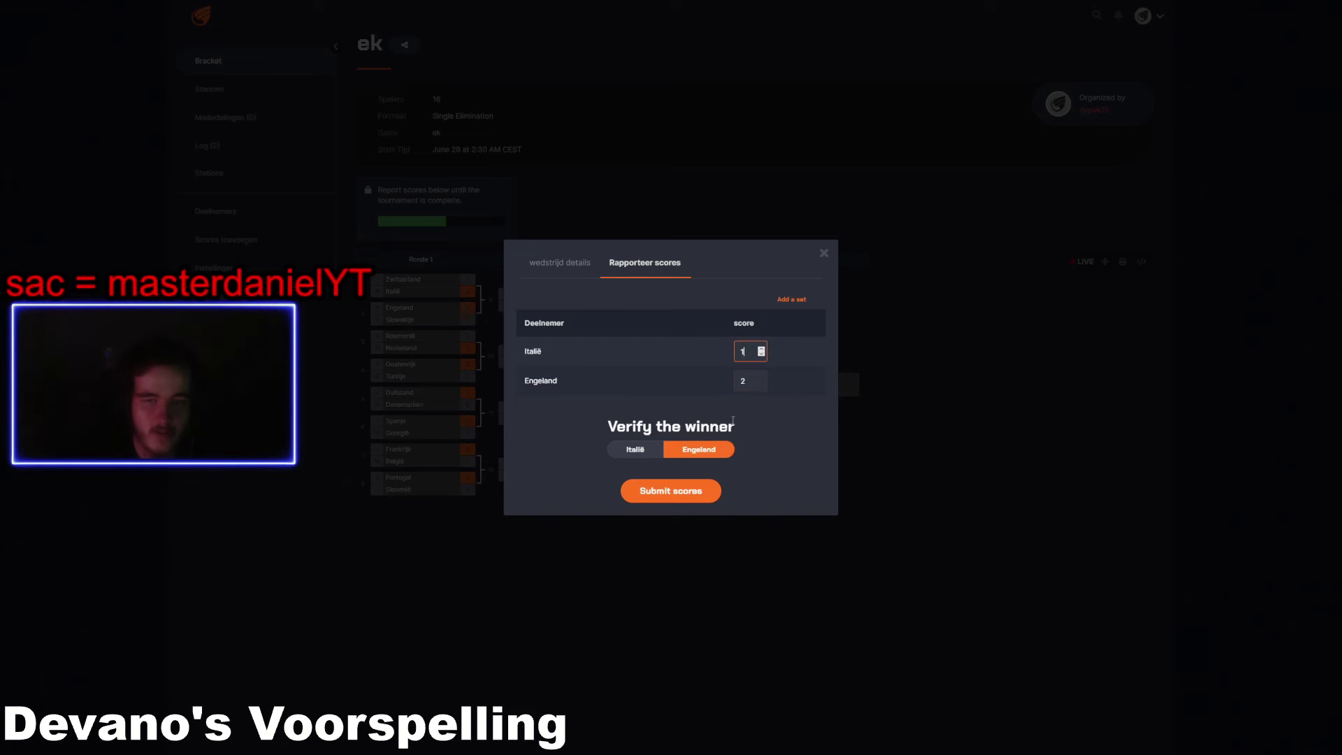
pyautogui.click(689, 488)
# Report the round 2 match Nederland against Oostenrijk with scores of 2 and 1, and submit Nederland as the winner
pyautogui.click(628, 358)
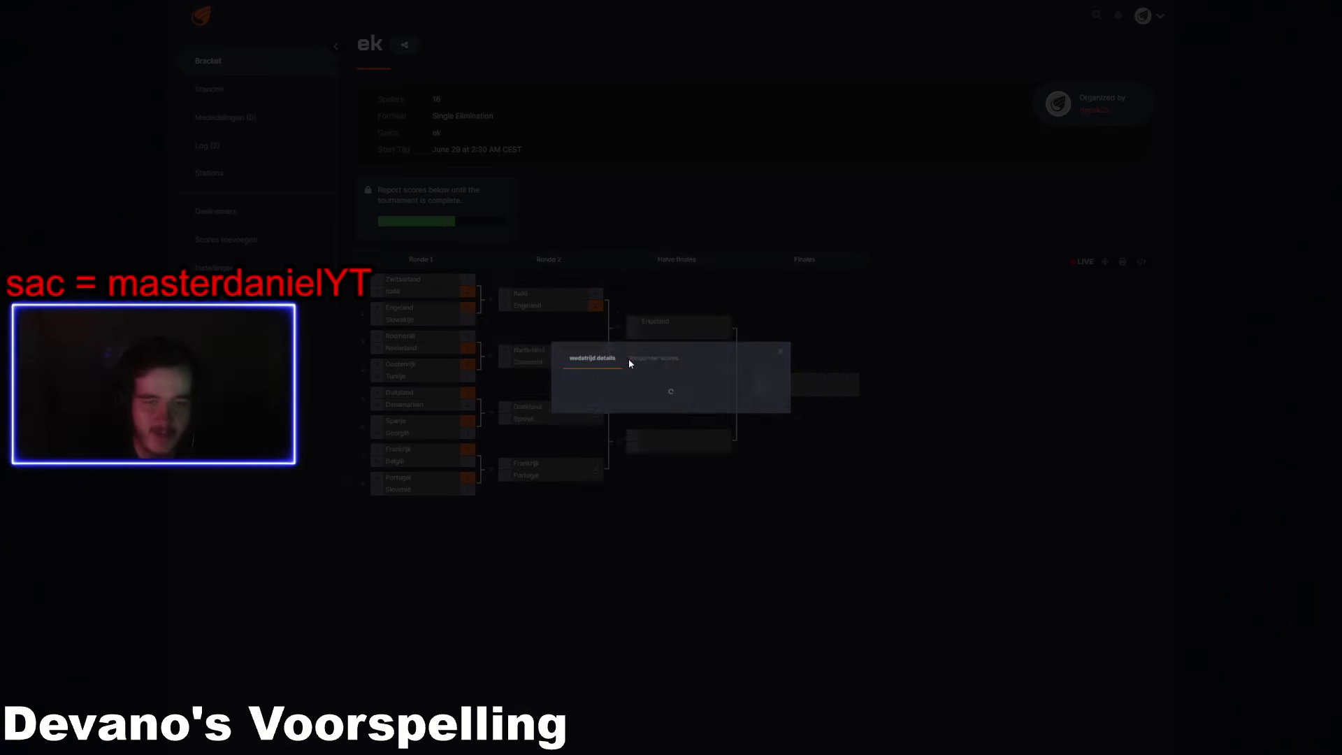
pyautogui.click(646, 314)
pyautogui.click(742, 350)
pyautogui.write('2')
pyautogui.click(742, 381)
pyautogui.write('1')
pyautogui.click(685, 490)
# Report Spanje as the winner of the round 2 match against Duitsland, giving Spanje a score of 1
pyautogui.click(627, 410)
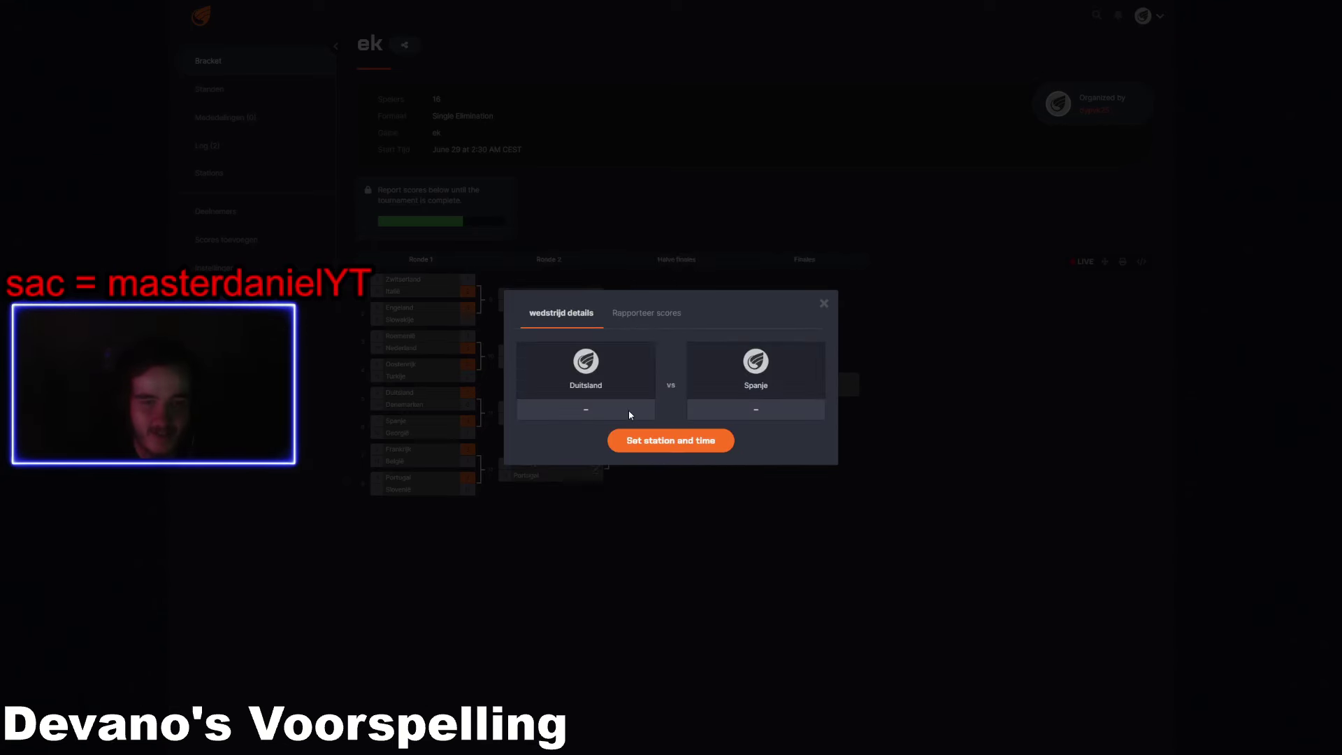
pyautogui.click(650, 320)
pyautogui.click(742, 351)
pyautogui.click(742, 381)
pyautogui.write('1')
# Report the round 2 match Frankrijk against Portugal as 1–1 and submit Frankrijk as the winner despite the tied scores
pyautogui.click(742, 351)
pyautogui.write('1')
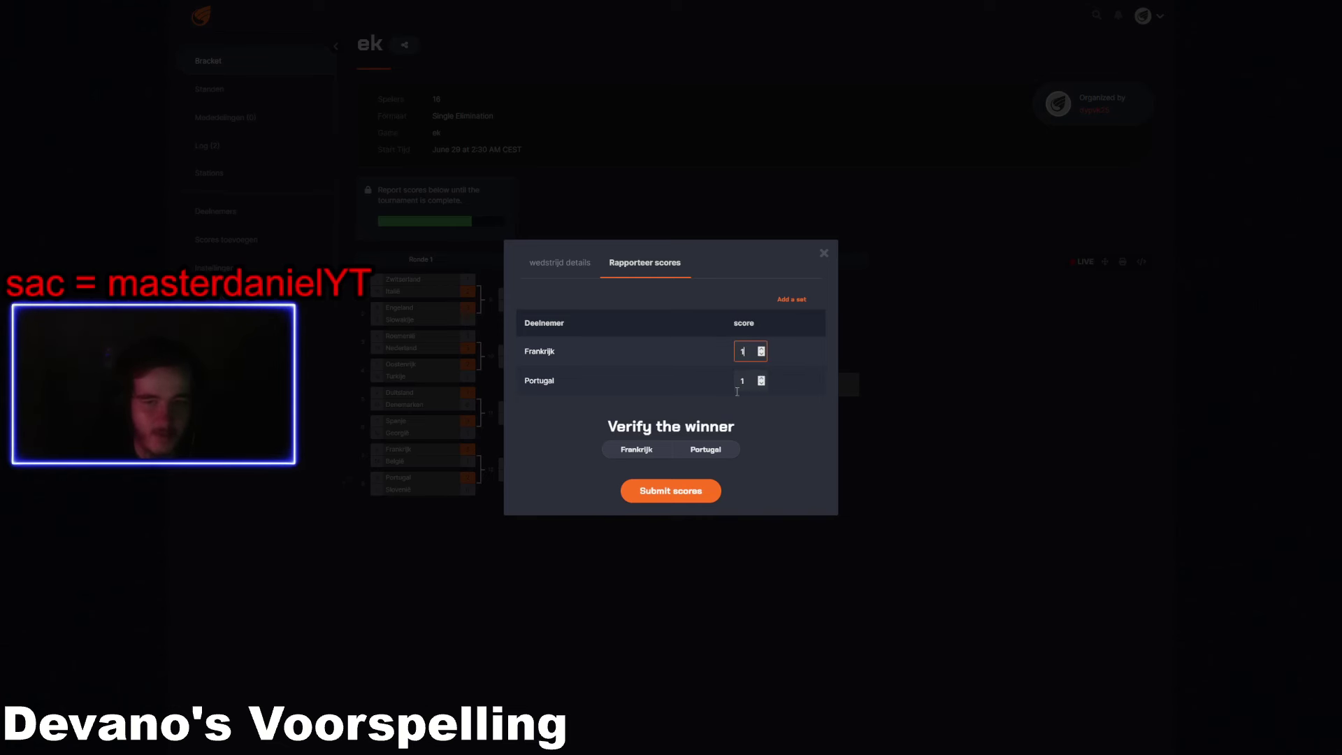
pyautogui.click(664, 454)
pyautogui.click(670, 491)
pyautogui.click(772, 384)
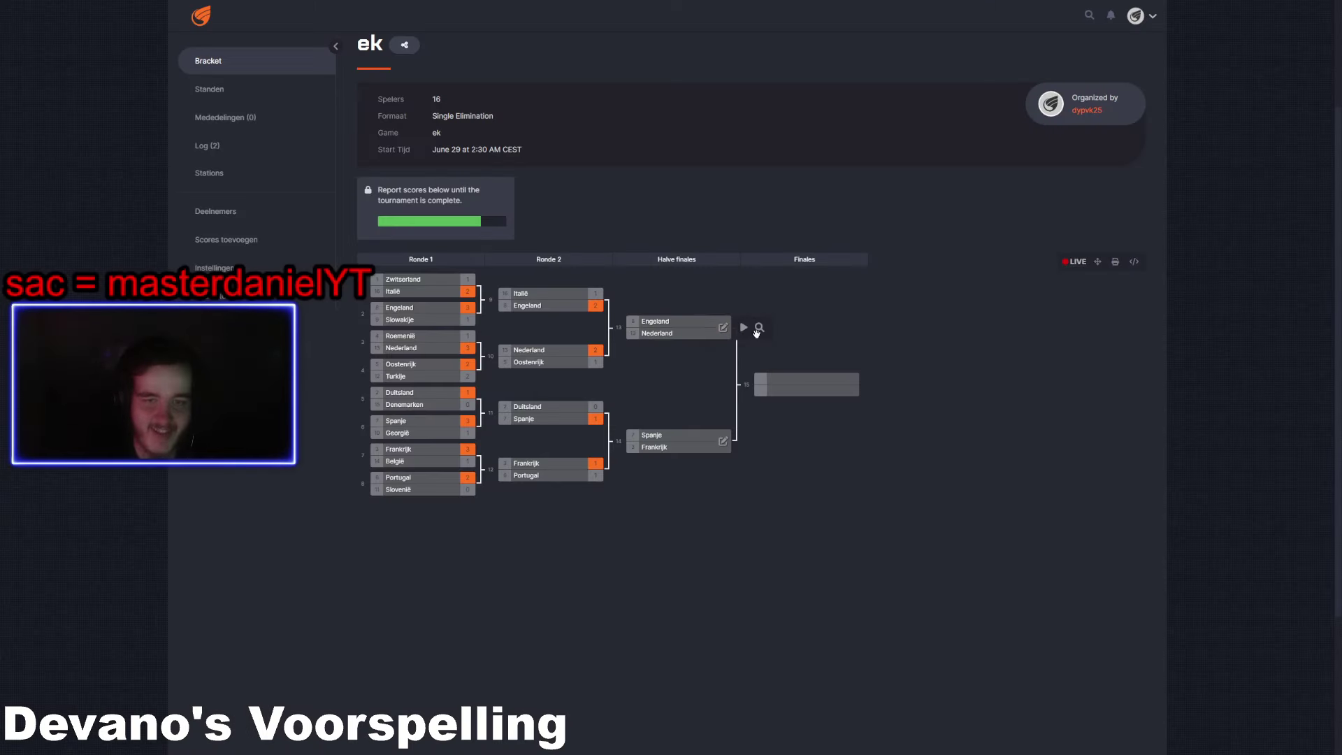
# Report Nederland as the winner of the semi-final against Engeland, giving Nederland a score of 1, and submit it
pyautogui.click(757, 330)
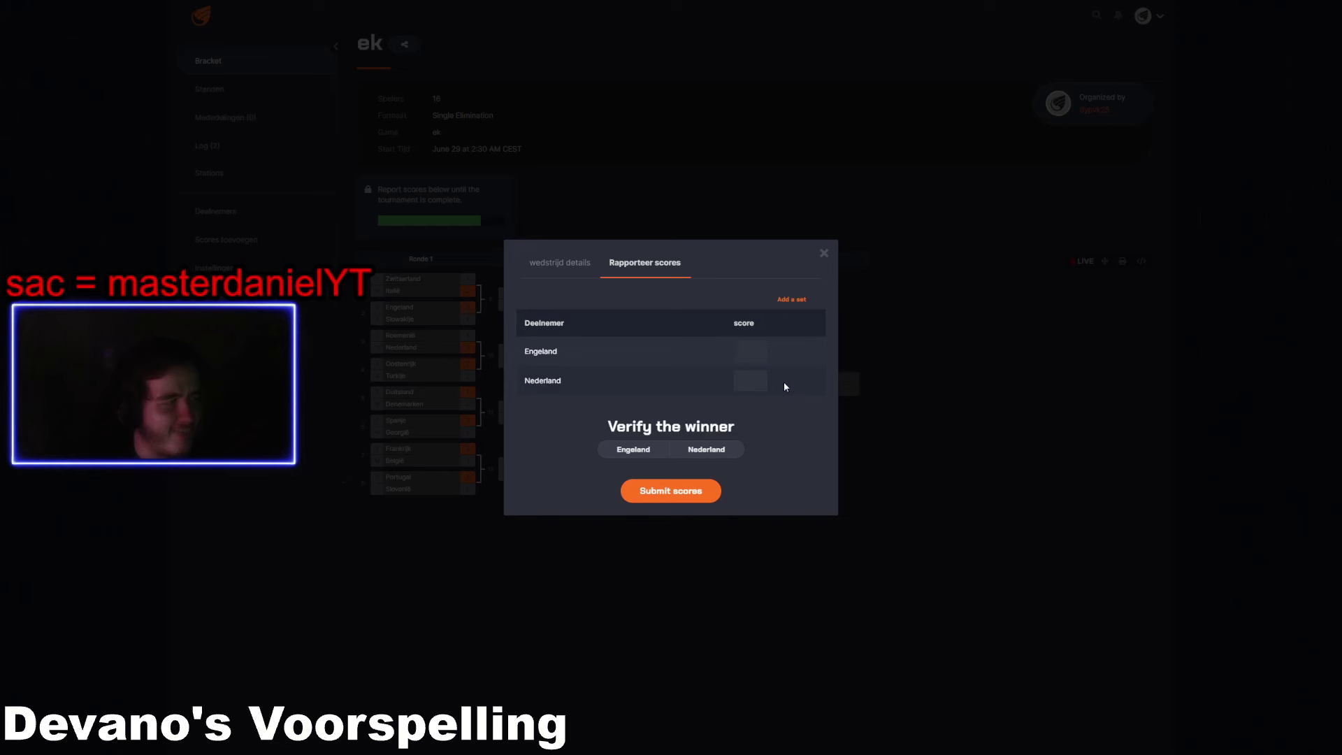
pyautogui.click(751, 380)
pyautogui.write('1')
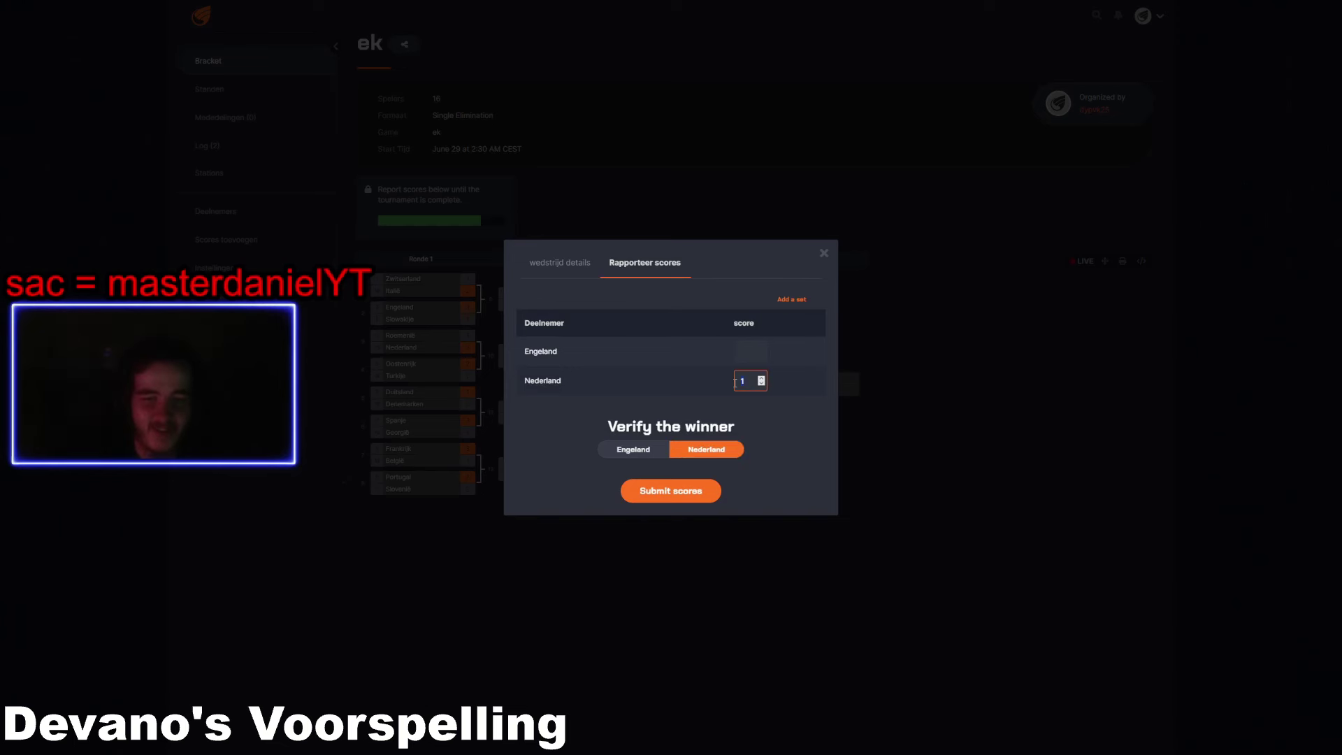
pyautogui.click(748, 356)
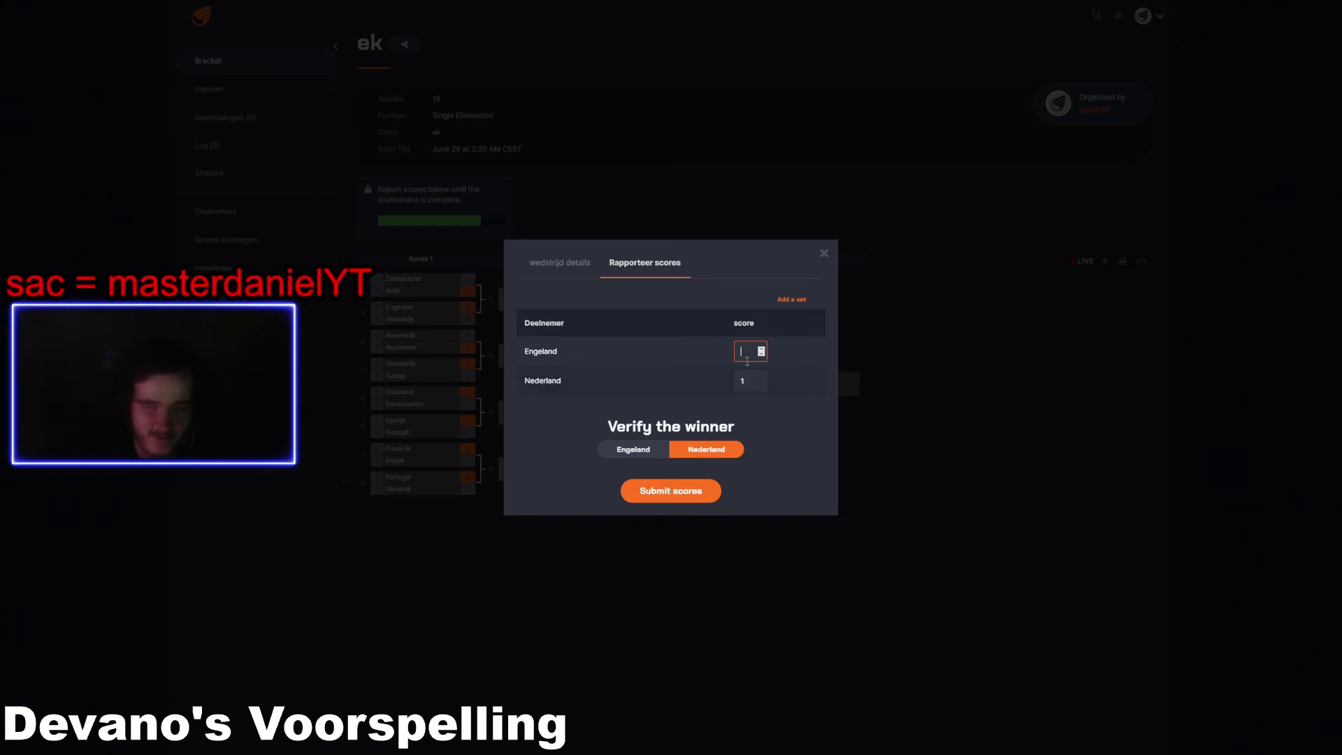
pyautogui.click(707, 490)
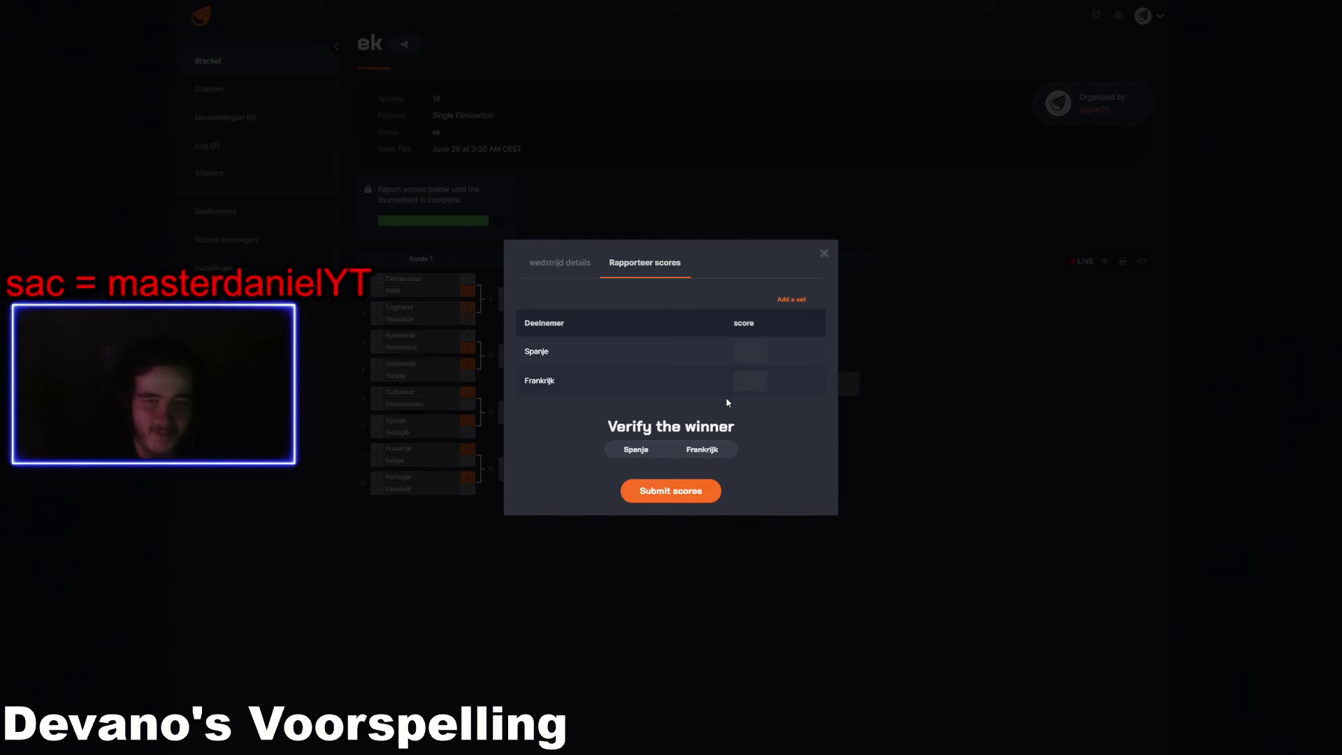
# Report the semi-final Spanje against Frankrijk with scores of 1 and 0, and submit Spanje as the winner
pyautogui.click(742, 351)
pyautogui.write('1')
pyautogui.click(742, 381)
pyautogui.write('0')
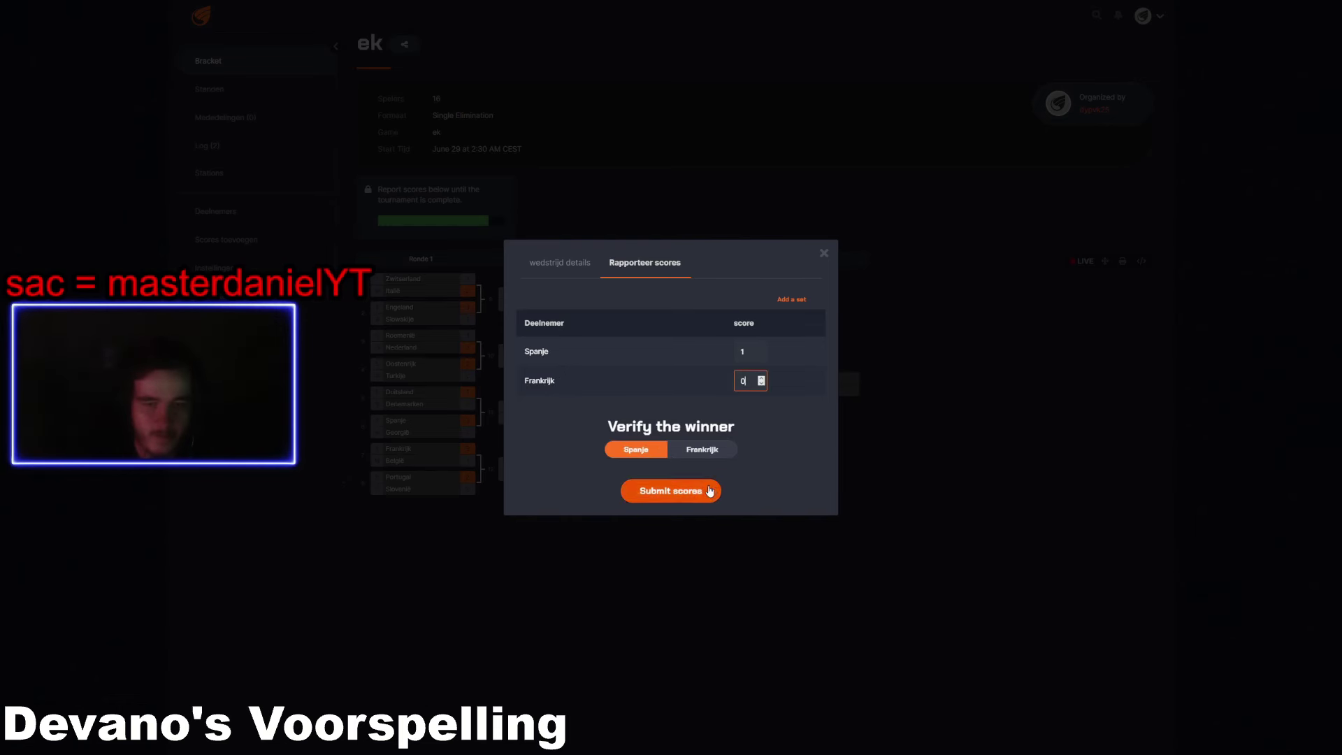
pyautogui.click(704, 492)
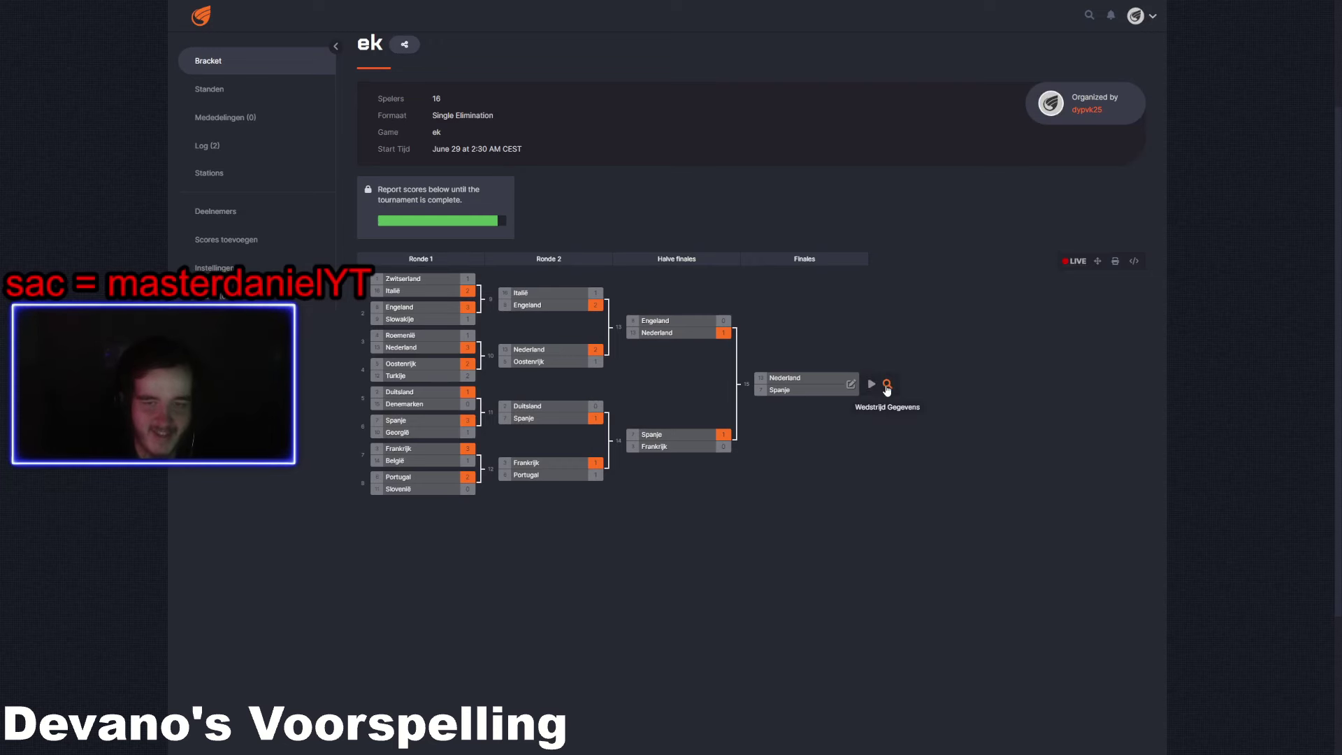
# Select Spanje as the winner of the final against Nederland and submit the result
pyautogui.click(885, 384)
pyautogui.click(656, 325)
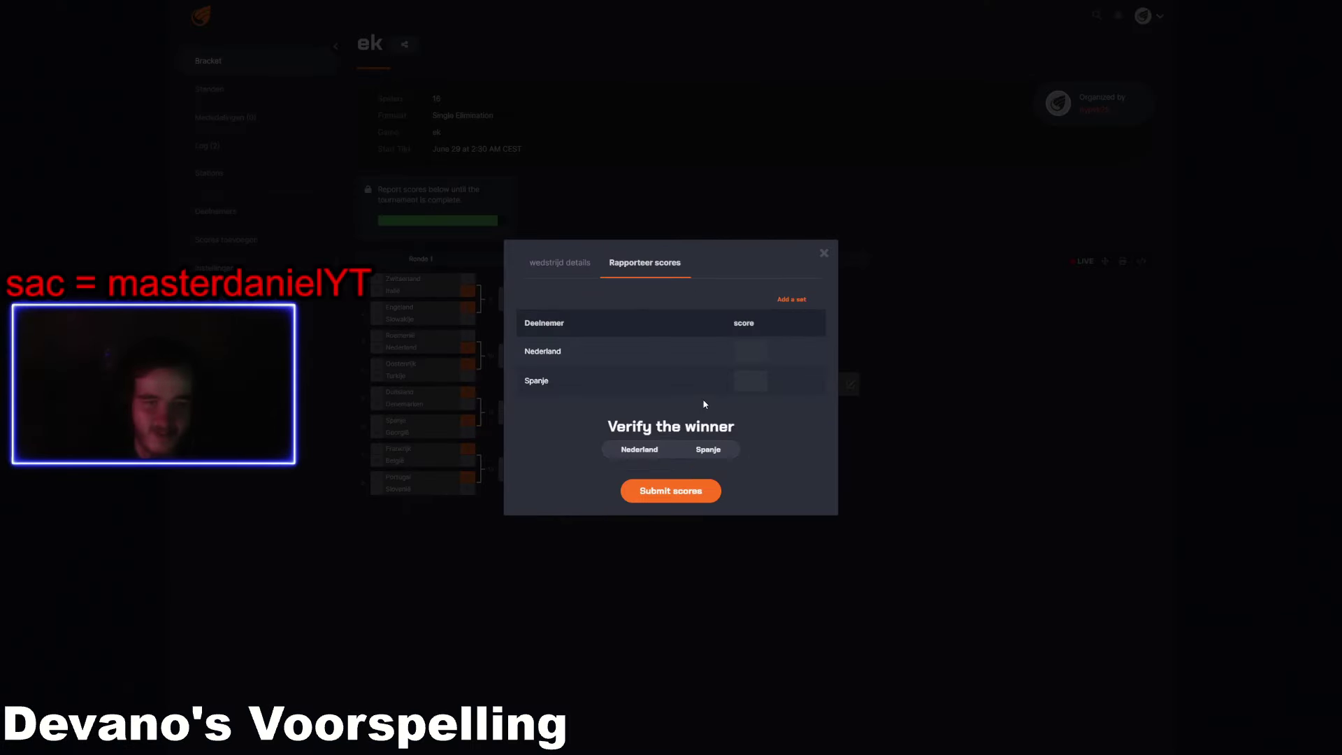
pyautogui.click(709, 451)
pyautogui.click(675, 501)
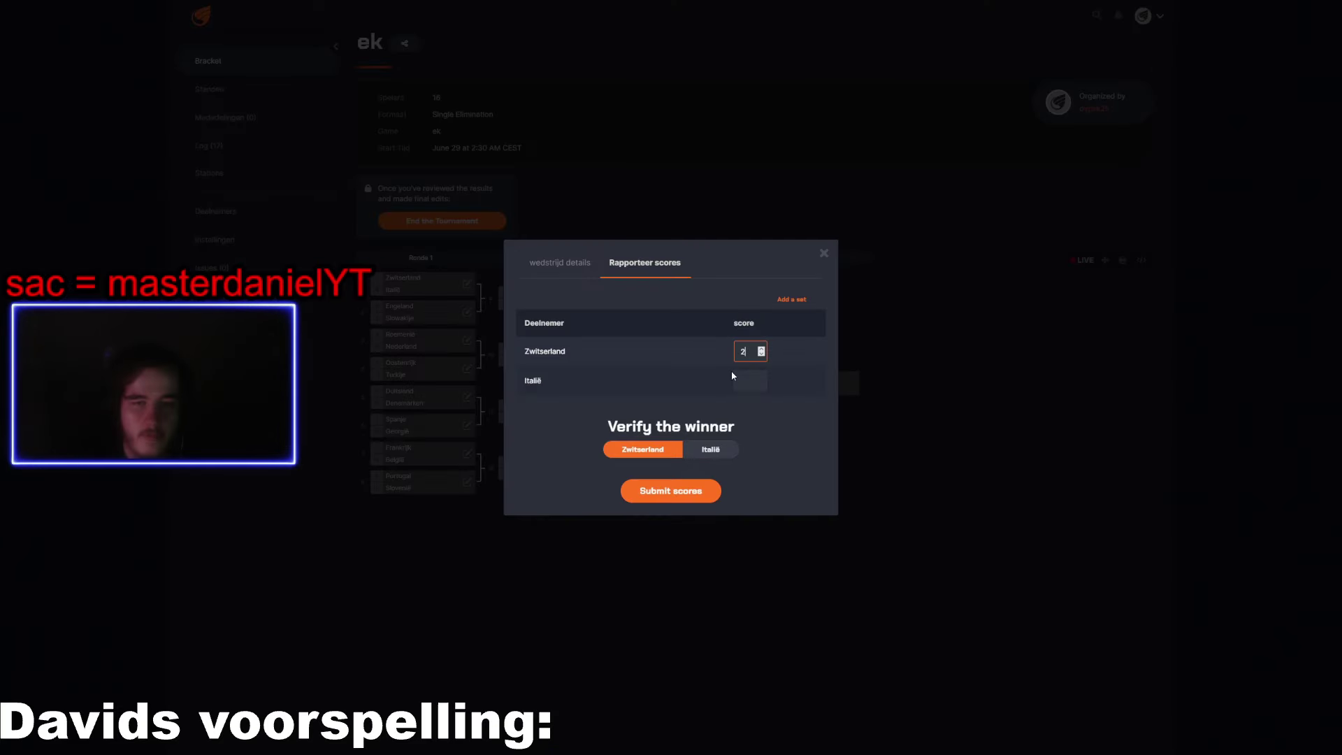
# Report the round 1 match Zwitserland against Italië with scores of 2 and 1, and save Zwitserland as the winner
pyautogui.click(737, 380)
pyautogui.write('1')
pyautogui.click(674, 489)
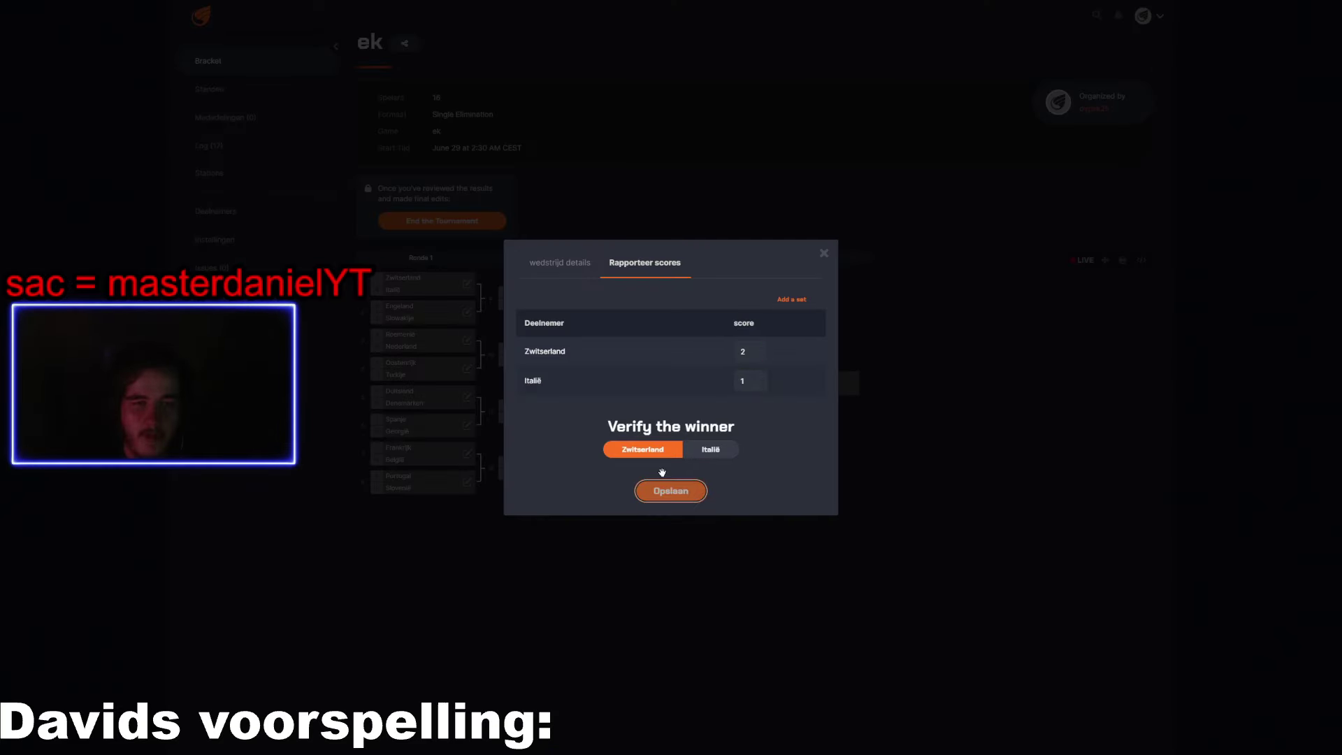
pyautogui.click(664, 489)
# Report Engeland as the winner of the round 1 match against Slowakije, giving Engeland a score of 1, and submit it
pyautogui.click(502, 299)
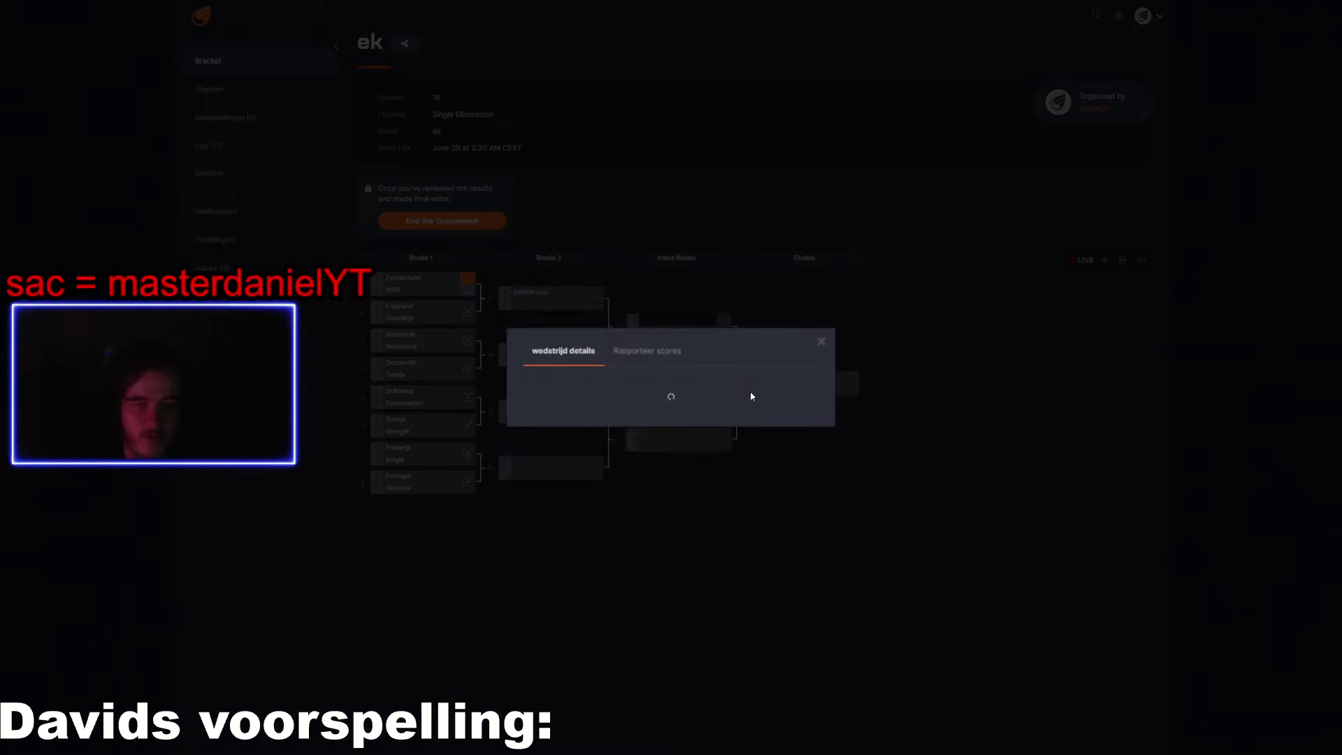
pyautogui.click(671, 440)
pyautogui.click(677, 488)
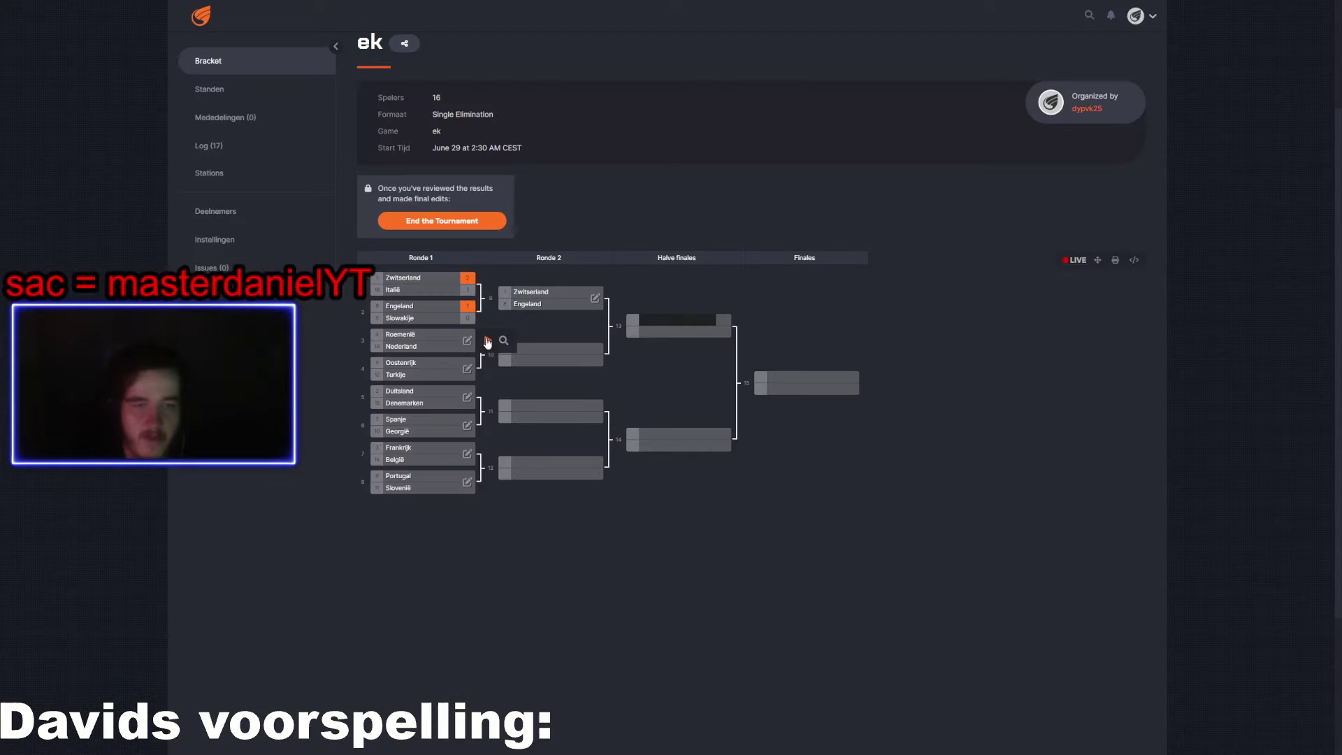
# Report the round 1 match Roemenië against Nederland as 0–0 and submit Nederland as the winner despite the tied scores
pyautogui.click(488, 342)
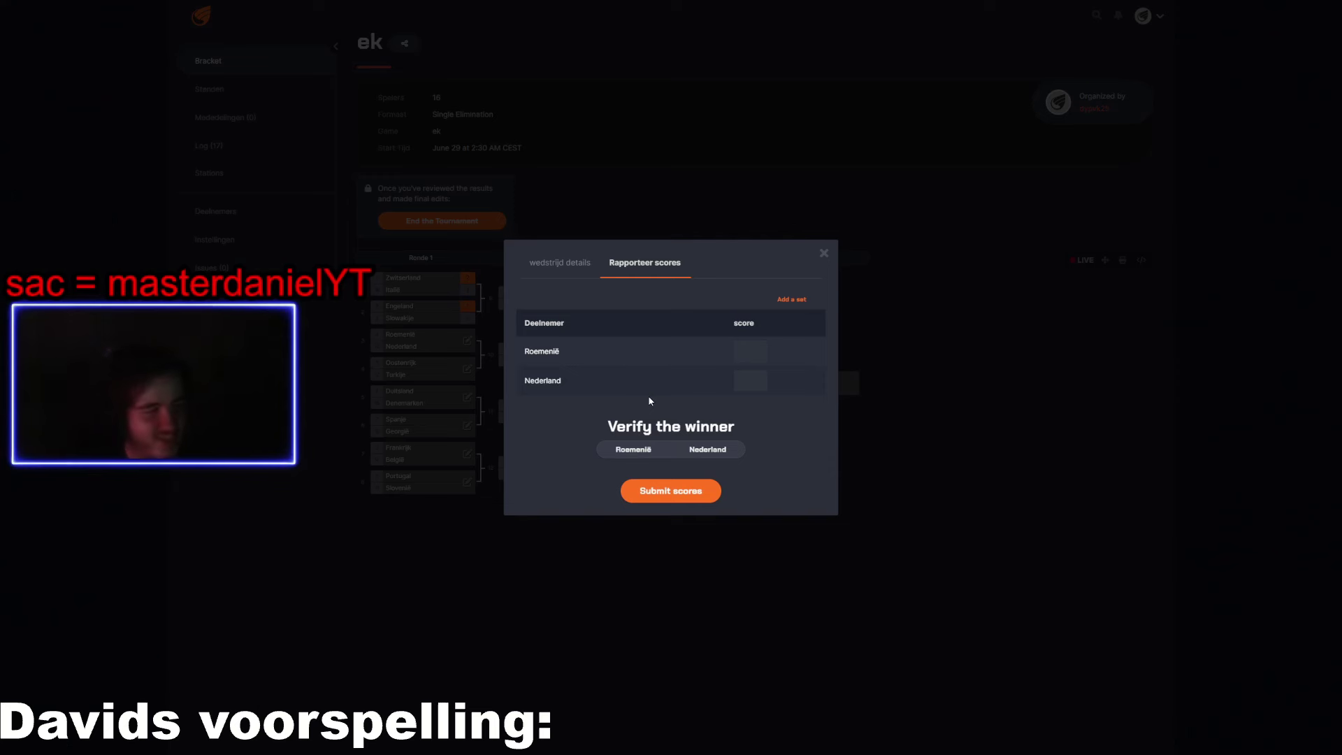
pyautogui.write('0')
pyautogui.click(742, 380)
pyautogui.write('0')
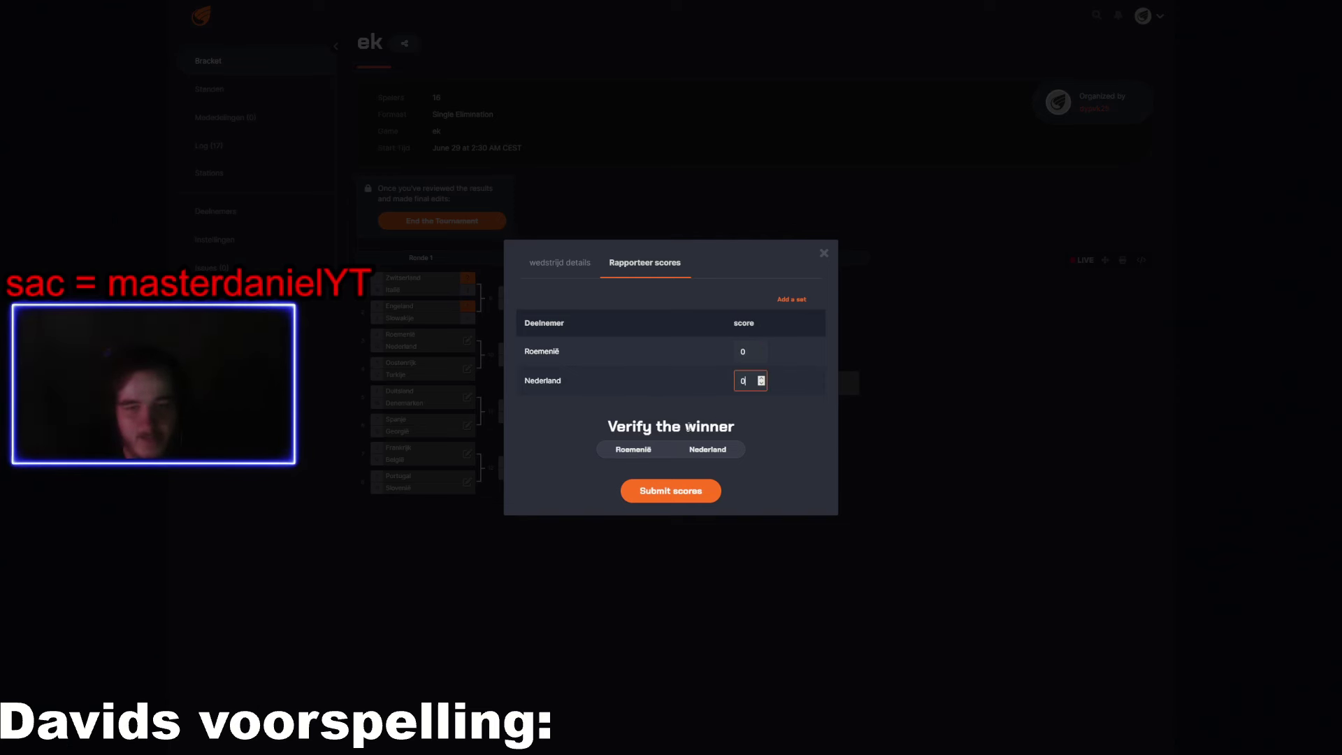
pyautogui.click(694, 455)
pyautogui.click(671, 491)
pyautogui.click(769, 383)
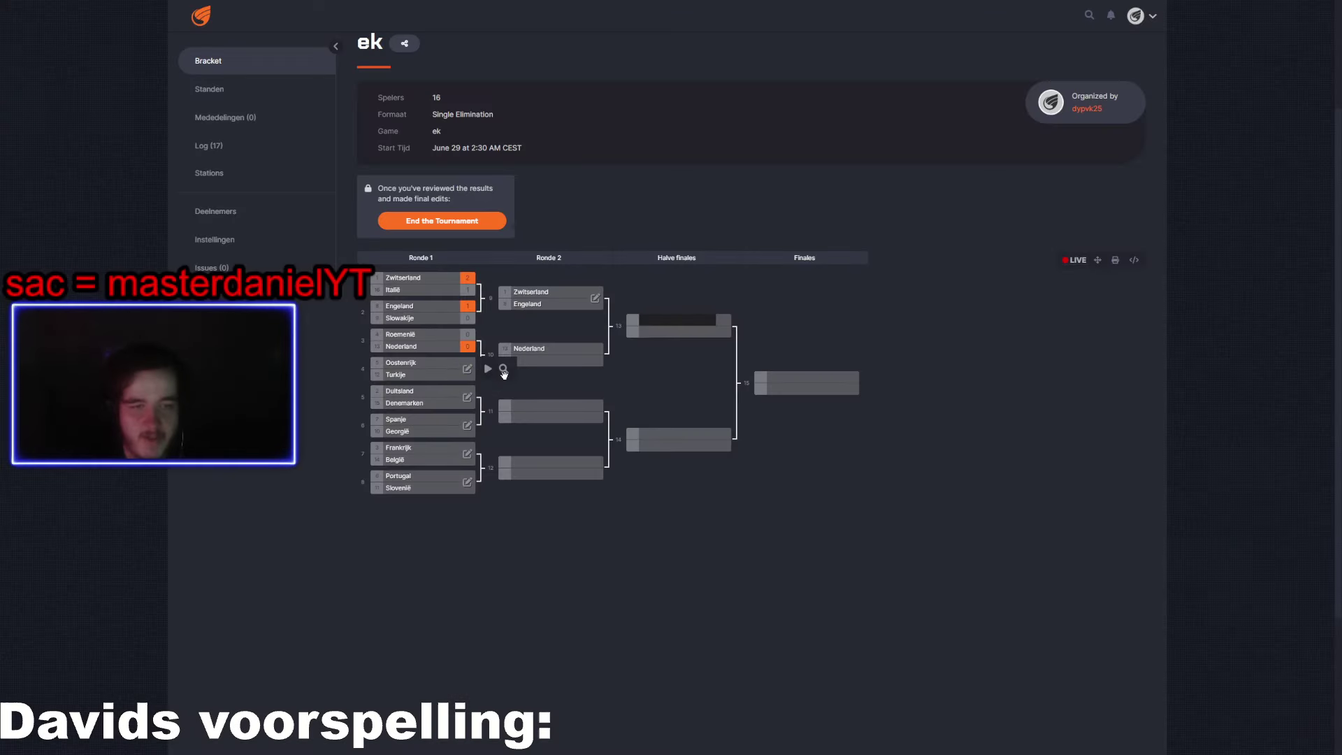
# Report the round 1 match Oostenrijk against Turkije with scores of 2 and 1, and submit Oostenrijk as the winner
pyautogui.click(503, 371)
pyautogui.write('2')
pyautogui.click(743, 380)
pyautogui.write('1')
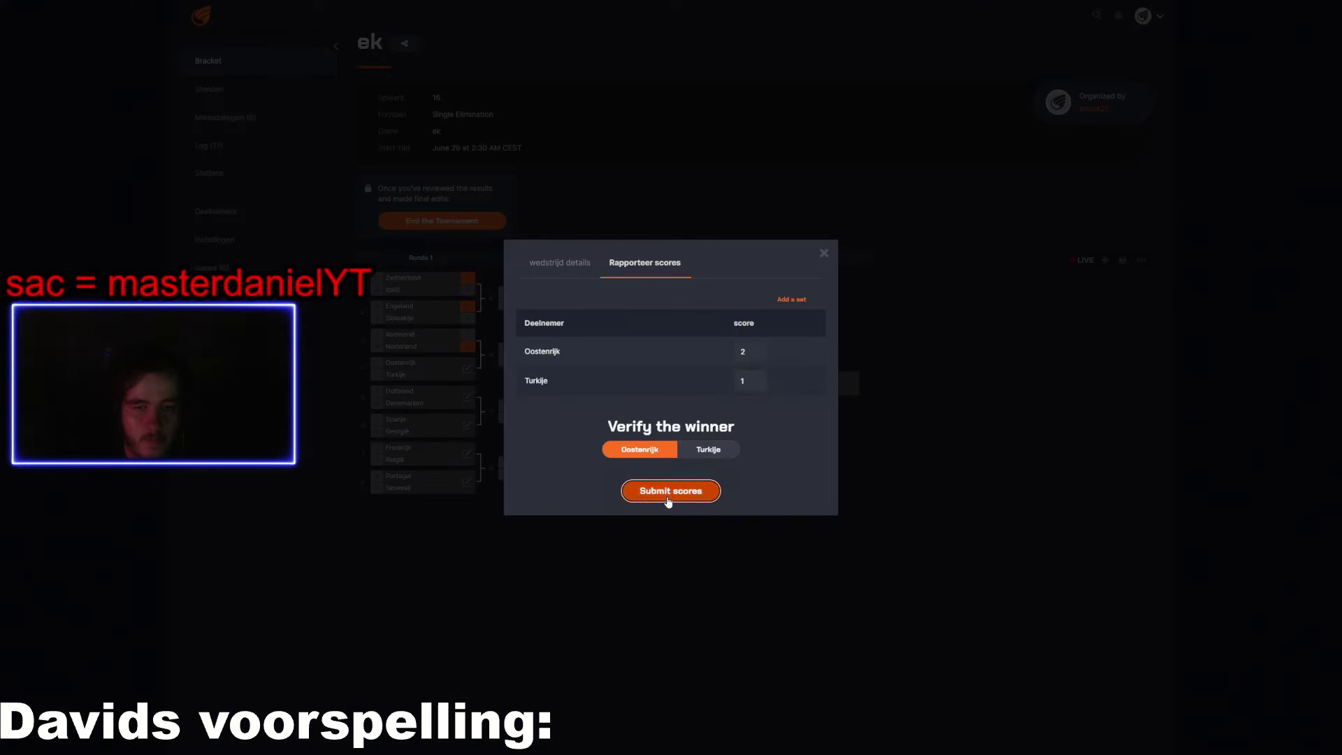
pyautogui.click(669, 490)
# Report the round 1 match Duitsland against Denemarken as 2–2 and submit Duitsland as the winner despite the tied scores
pyautogui.click(504, 397)
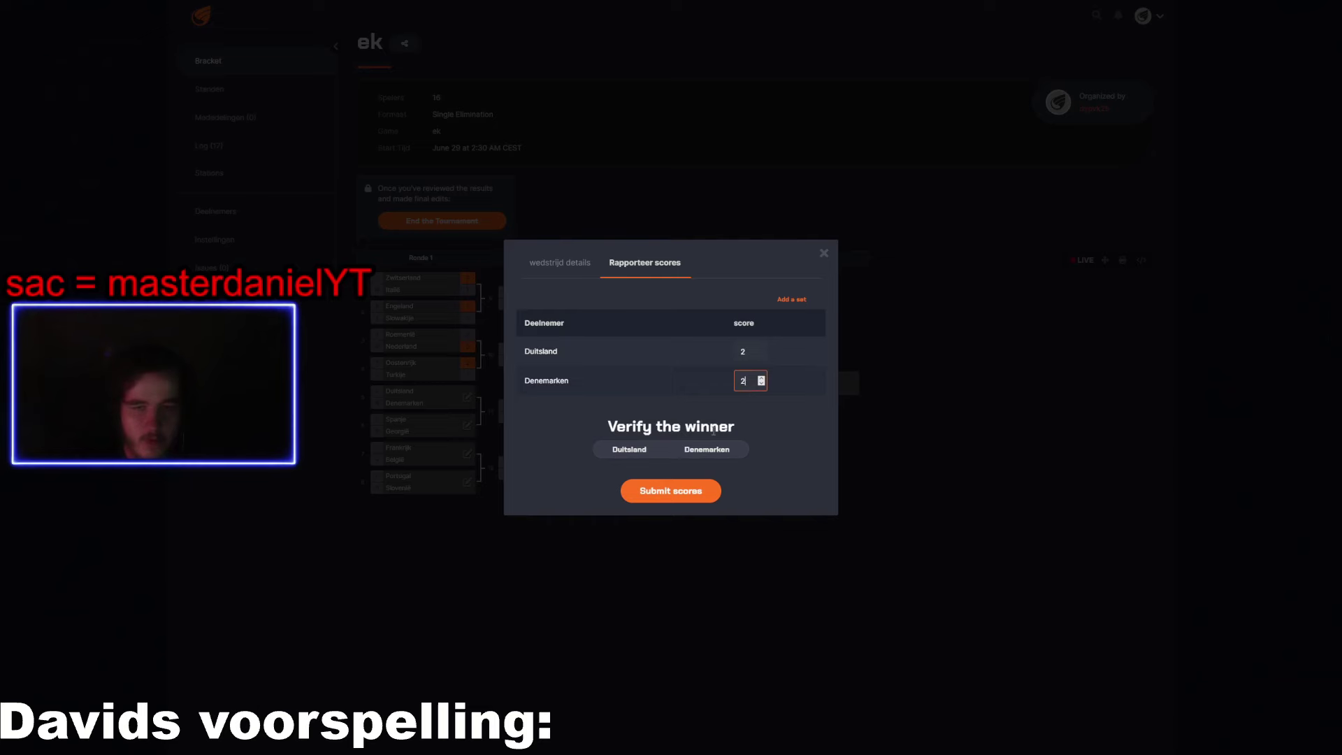
pyautogui.click(630, 450)
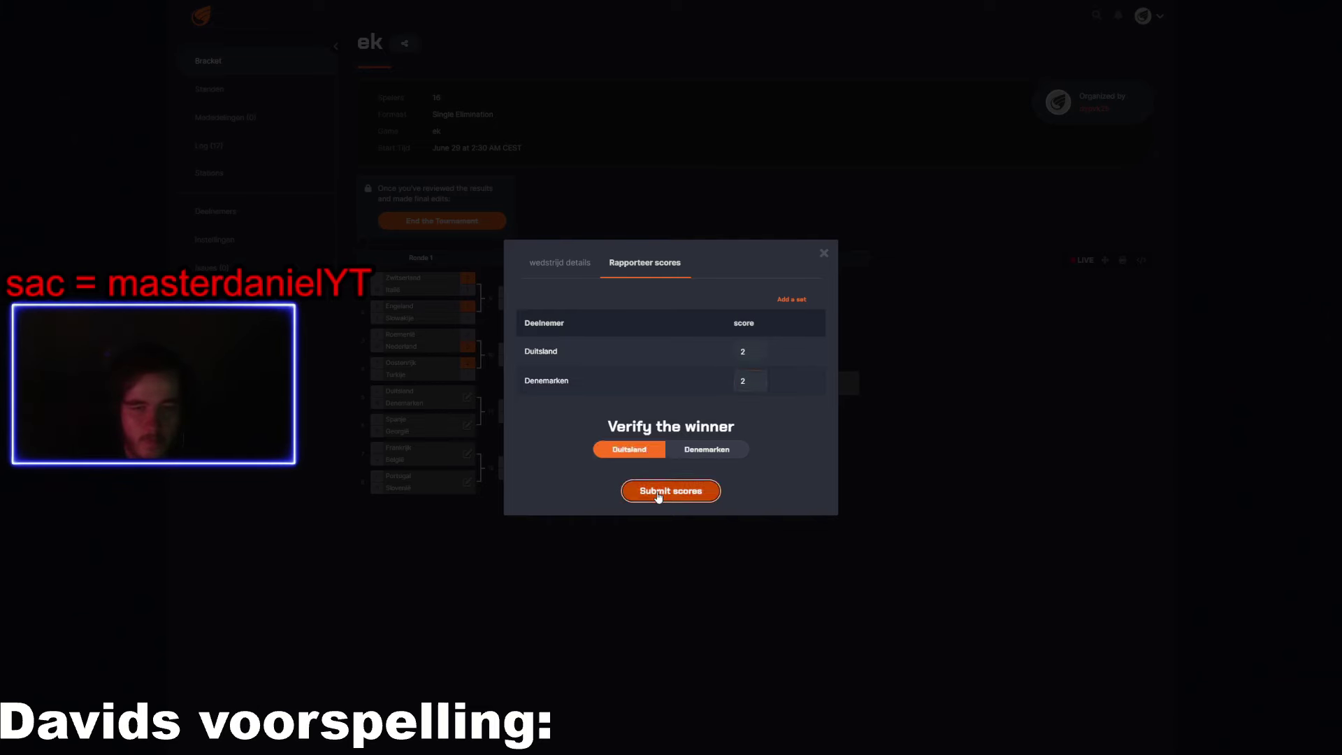
pyautogui.click(660, 491)
# Report Spanje as the winner of the round 1 match against Georgië, giving Spanje a score of 2, and submit it
pyautogui.click(504, 429)
pyautogui.click(571, 405)
pyautogui.write('2')
pyautogui.click(671, 491)
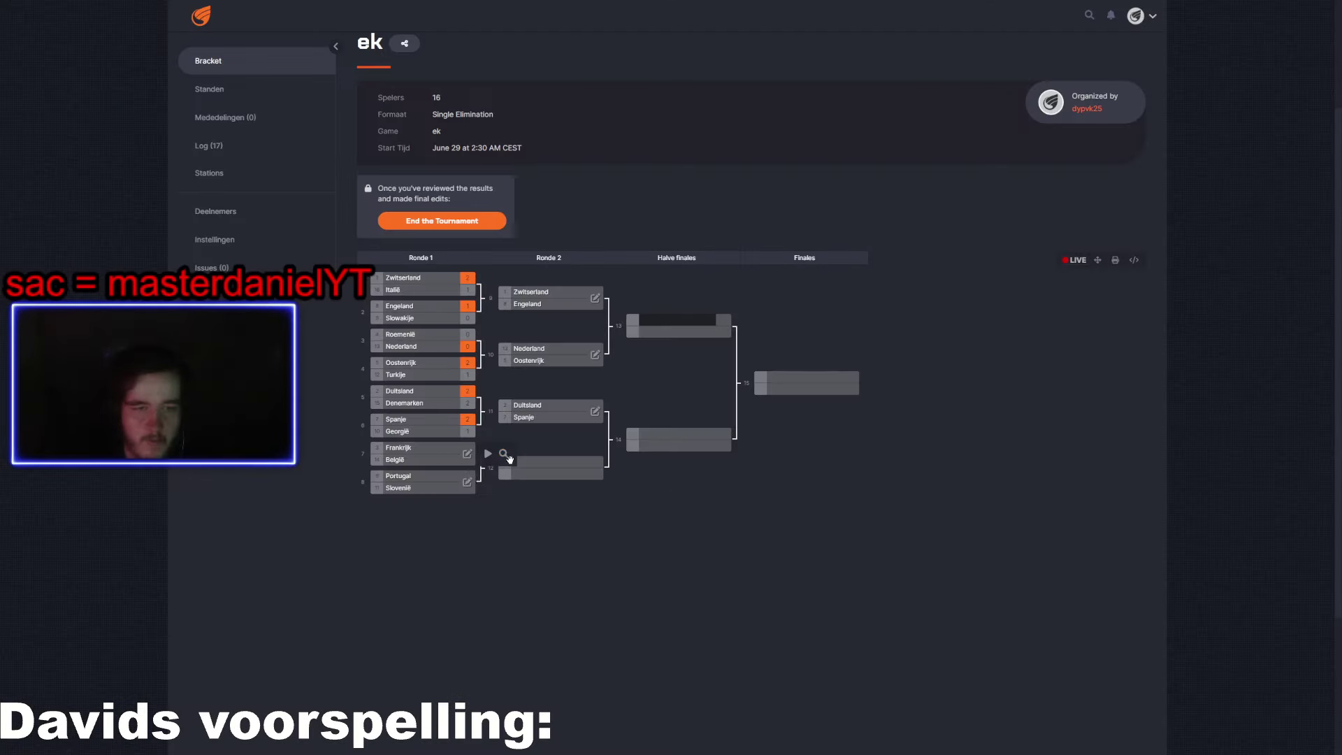
# Report the round 1 wins of België over Frankrijk, with a score of 2 for België, and of Slovenië over Portugal, 1–0
pyautogui.click(509, 459)
pyautogui.click(746, 379)
pyautogui.write('2')
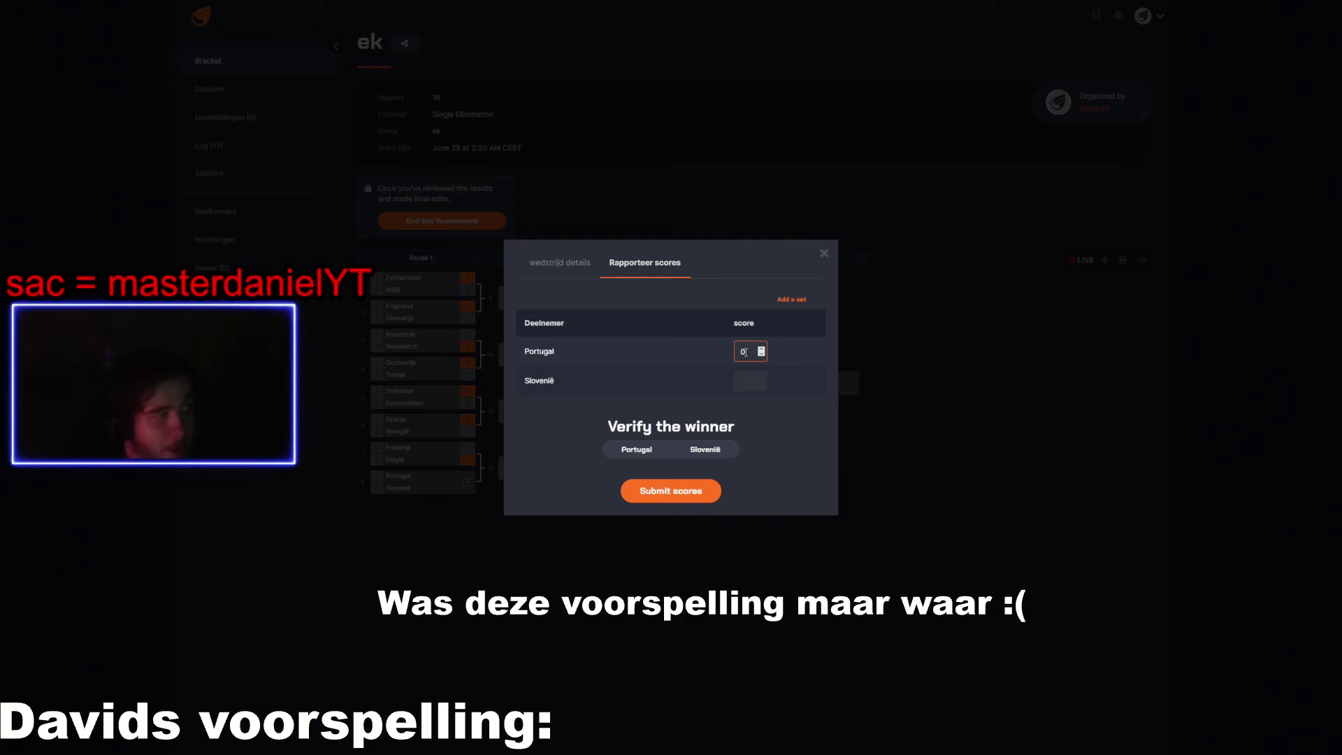
pyautogui.write('1')
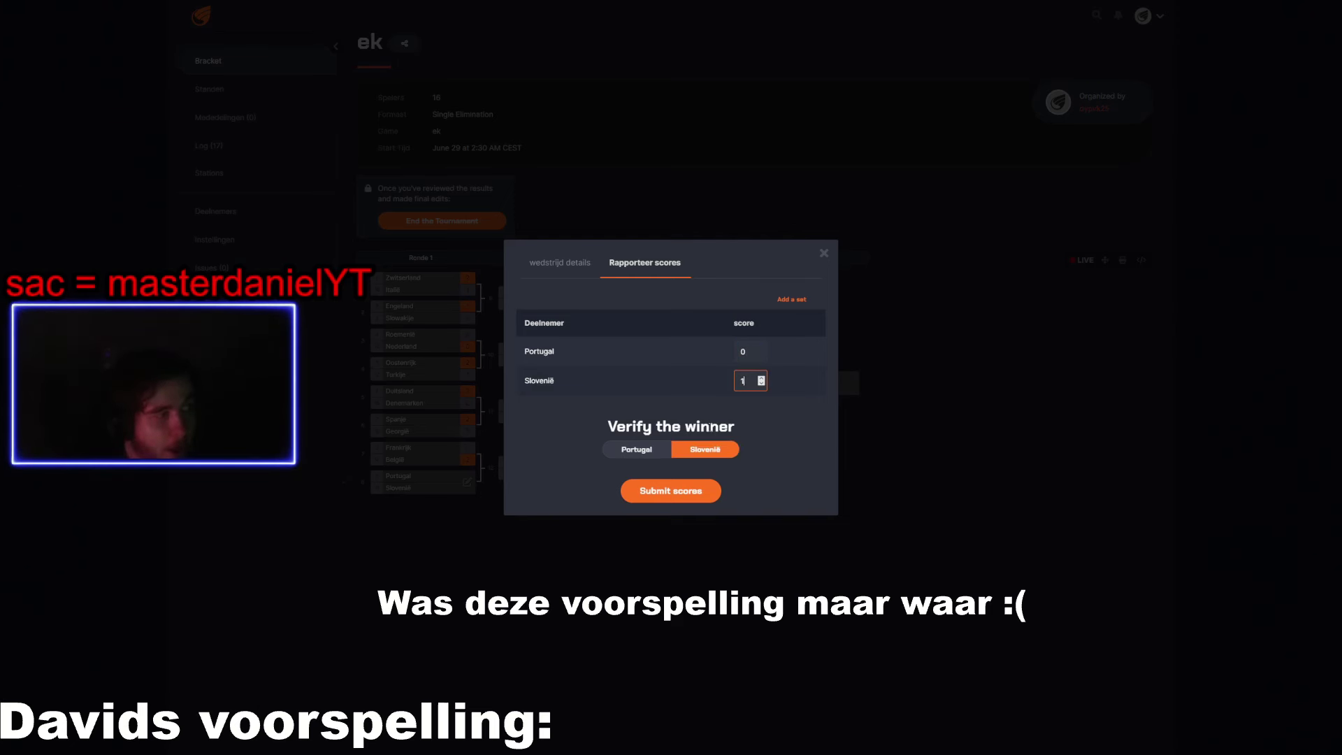
pyautogui.click(676, 482)
# Report the round 2 match Zwitserland against Engeland as 2–2 and submit Zwitserland as the winner despite the tied scores
pyautogui.click(643, 311)
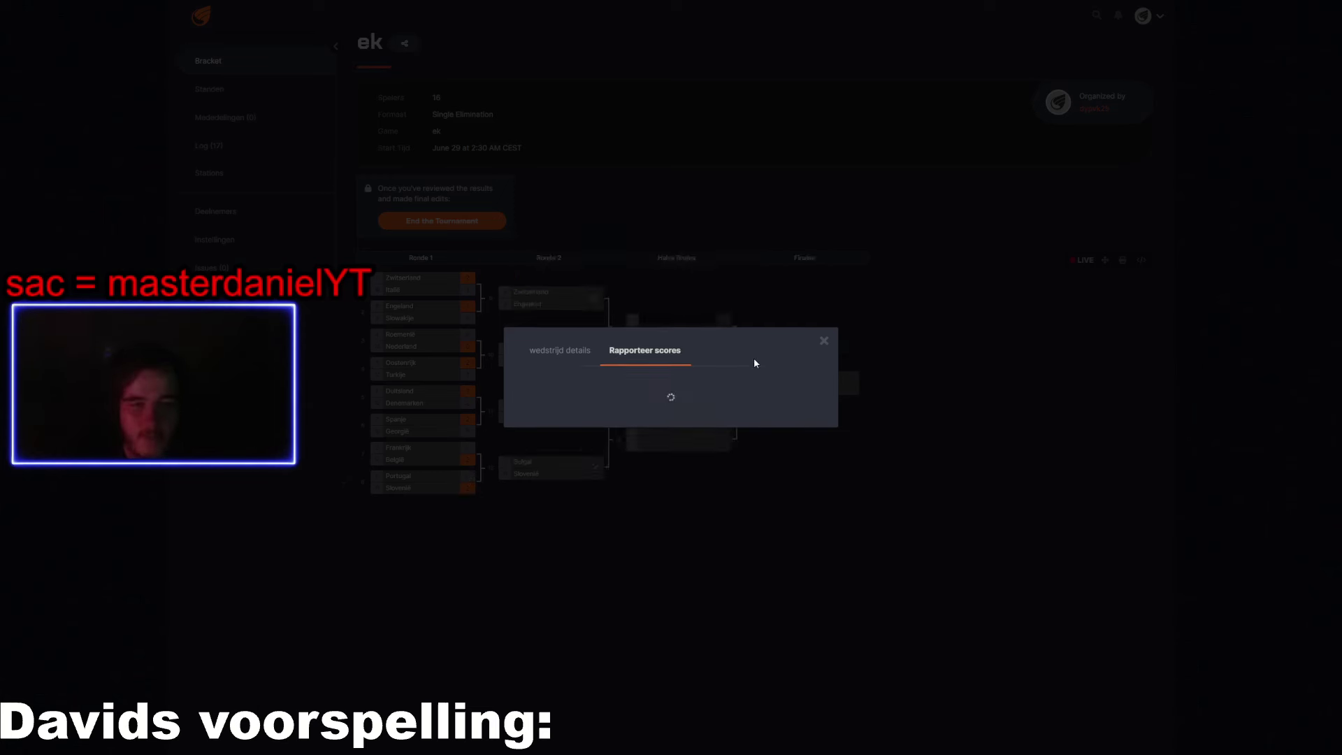
pyautogui.click(747, 359)
pyautogui.write('2')
pyautogui.press('Tab')
pyautogui.write('2')
pyautogui.click(748, 354)
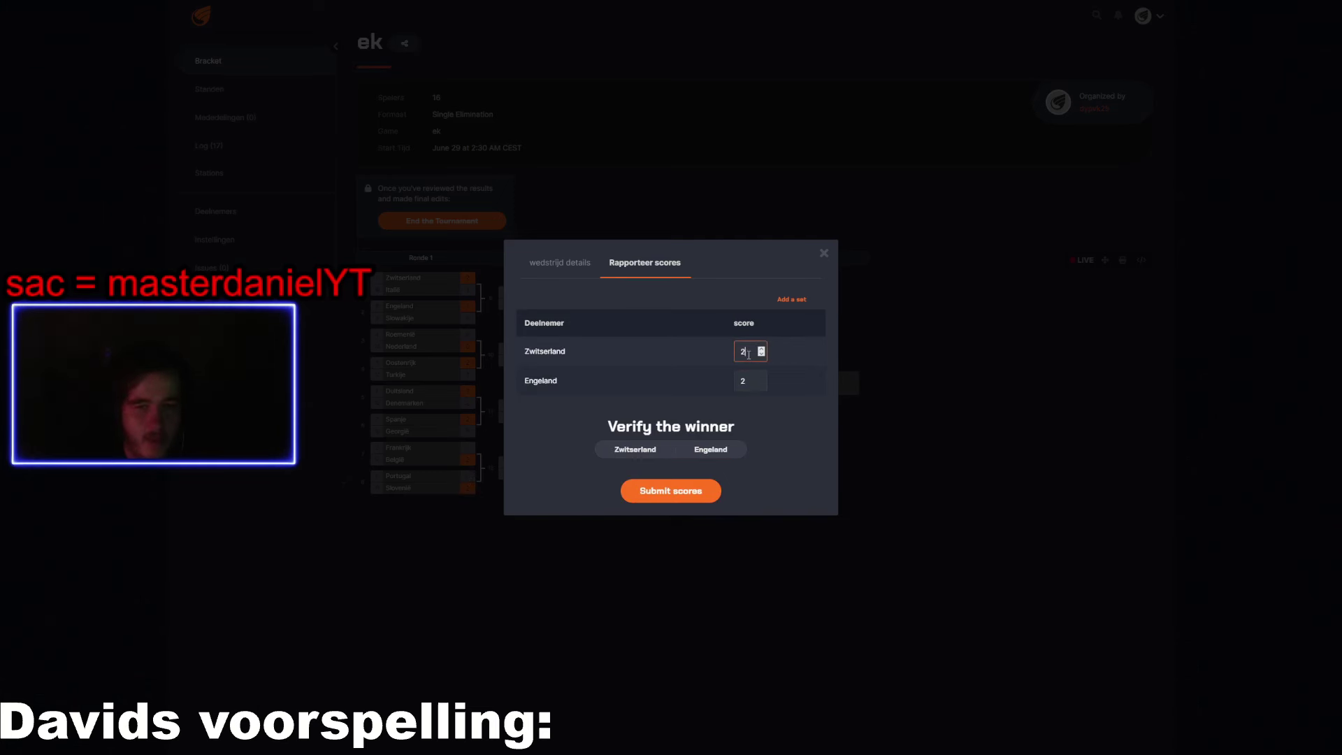
pyautogui.click(668, 453)
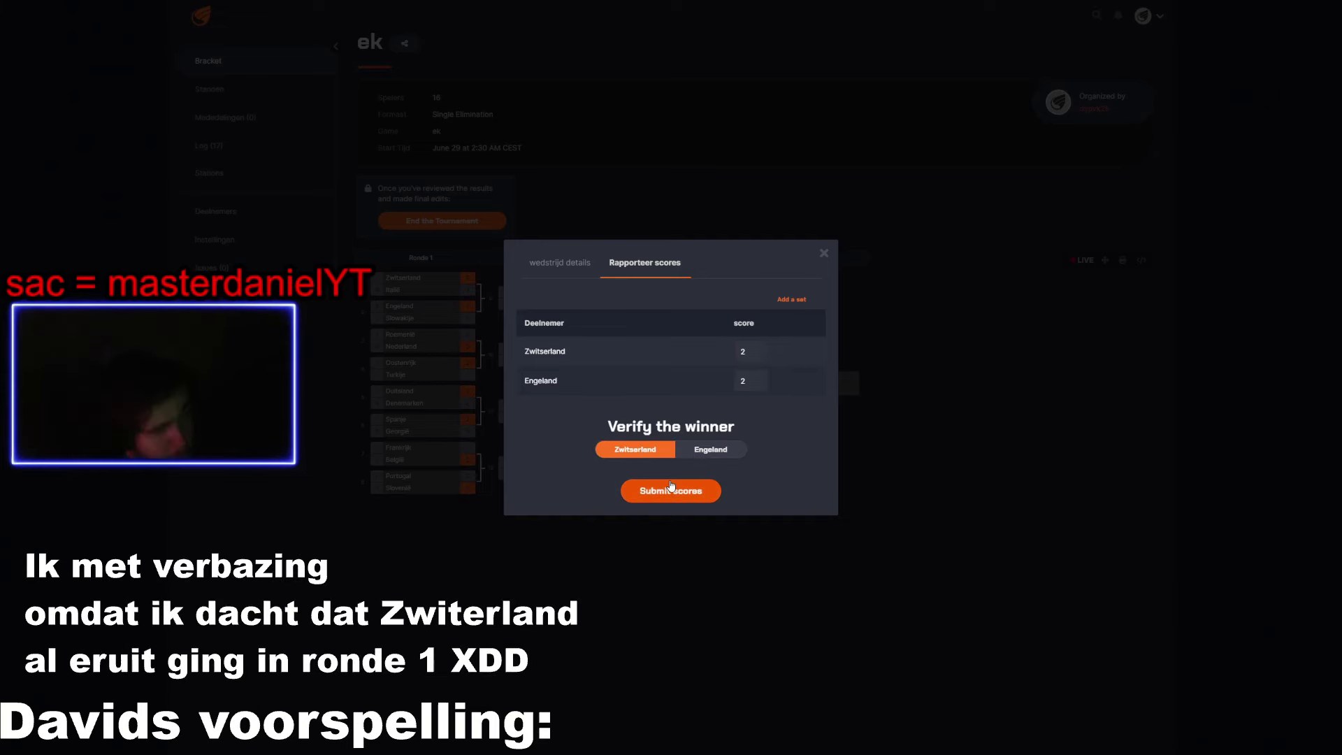
pyautogui.click(669, 487)
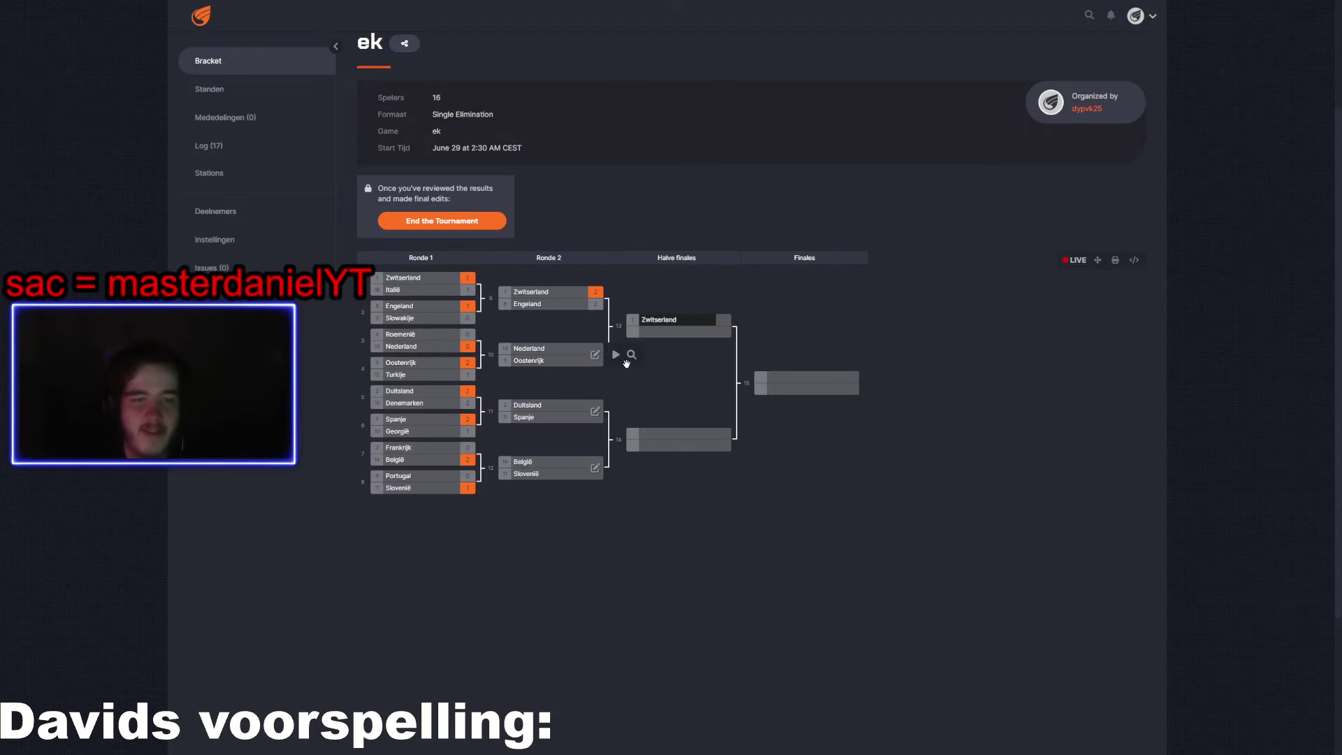
# Report the round 2 match Nederland against Oostenrijk as a 2–1 win for Nederland and submit the scores
pyautogui.click(631, 354)
pyautogui.click(644, 308)
pyautogui.write('2')
pyautogui.click(742, 381)
pyautogui.write('1')
pyautogui.click(671, 491)
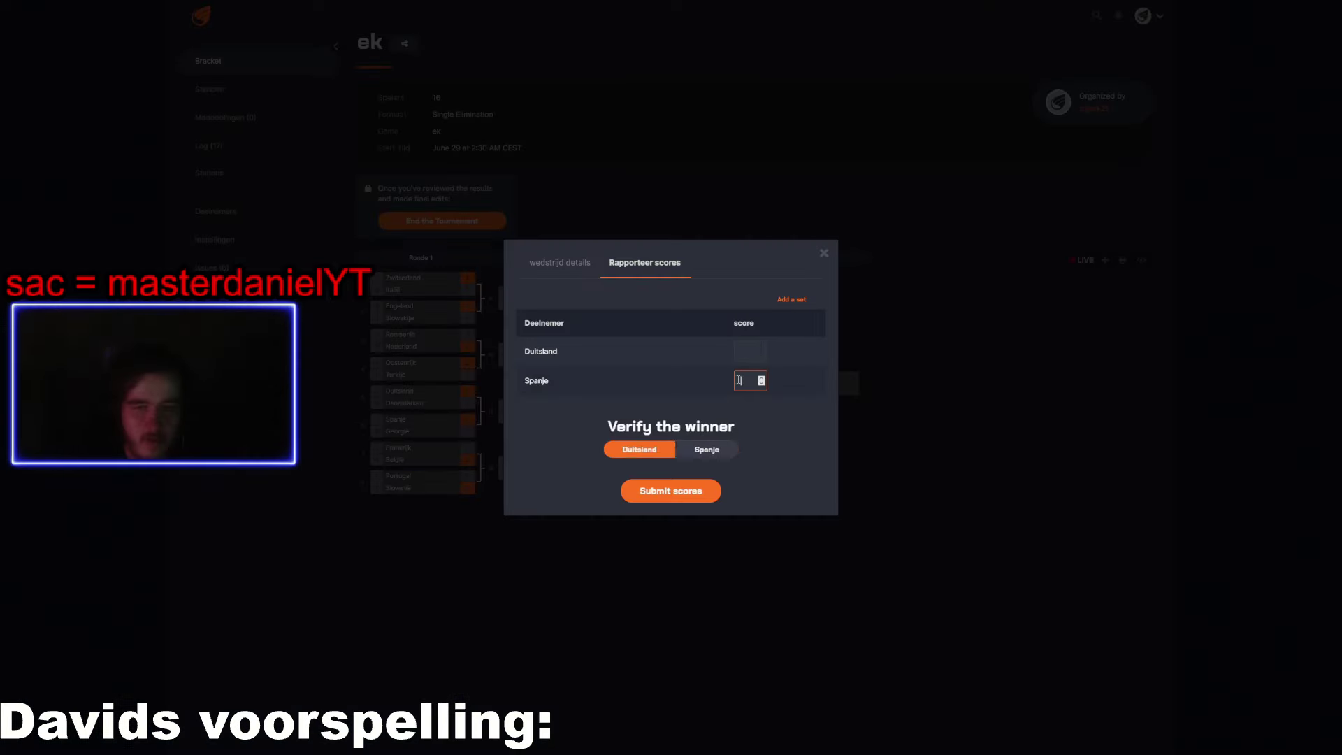
# Report the round 2 match Duitsland against Spanje as 1–1 and submit Duitsland as the winner despite the tied scores
pyautogui.write('11')
pyautogui.click(741, 351)
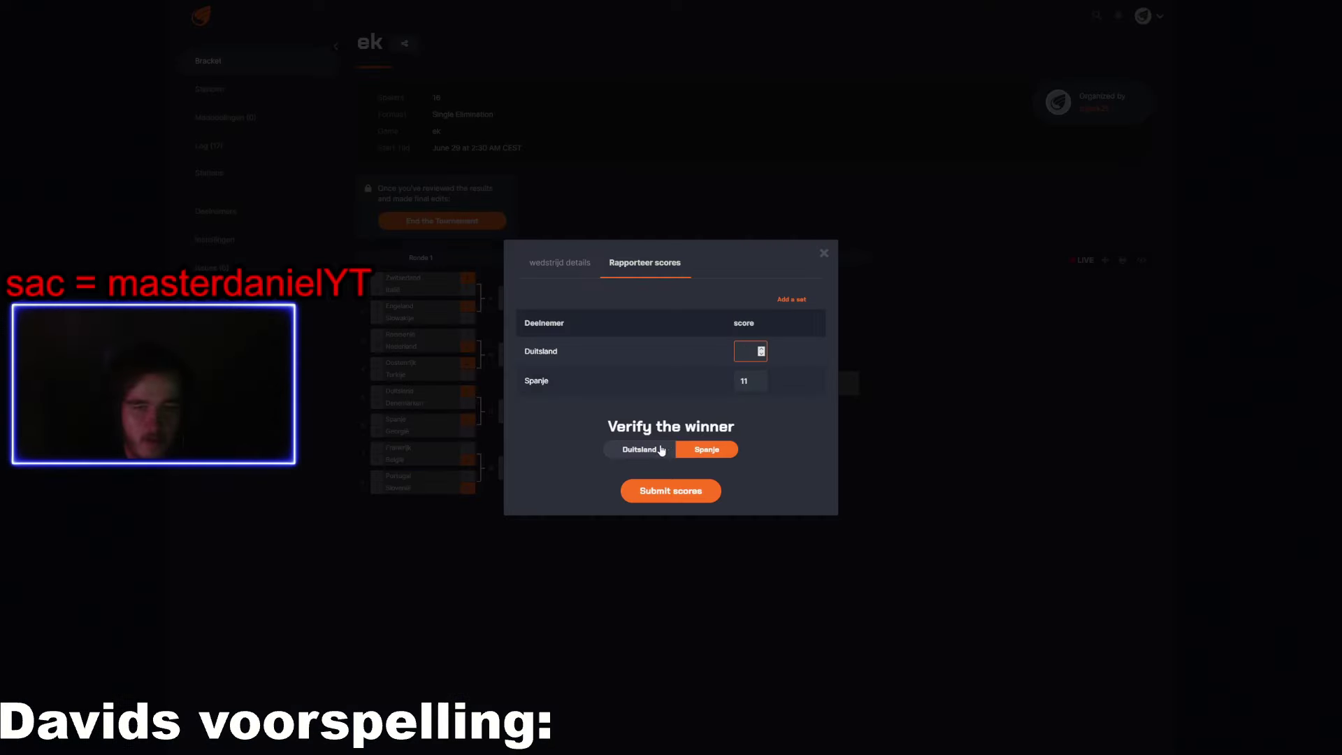
pyautogui.click(660, 450)
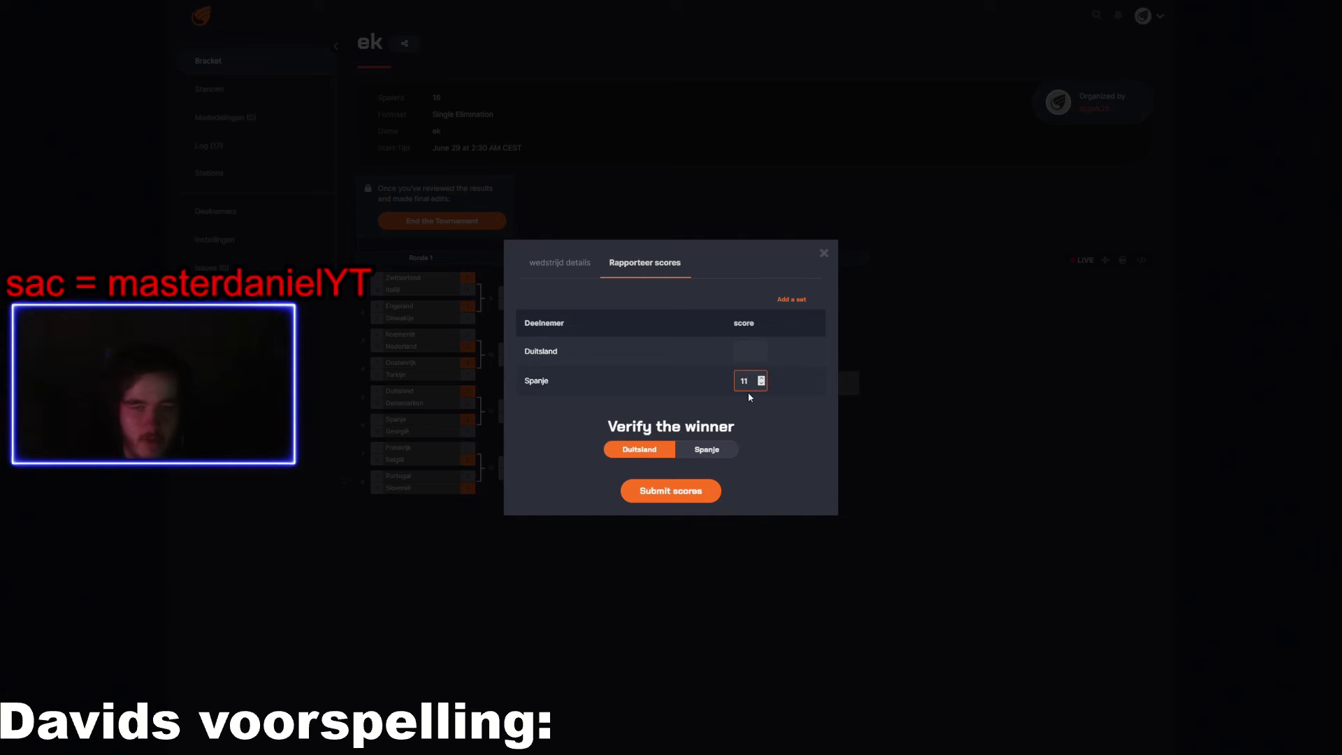
pyautogui.press('BackSpace')
pyautogui.click(743, 352)
pyautogui.write('1')
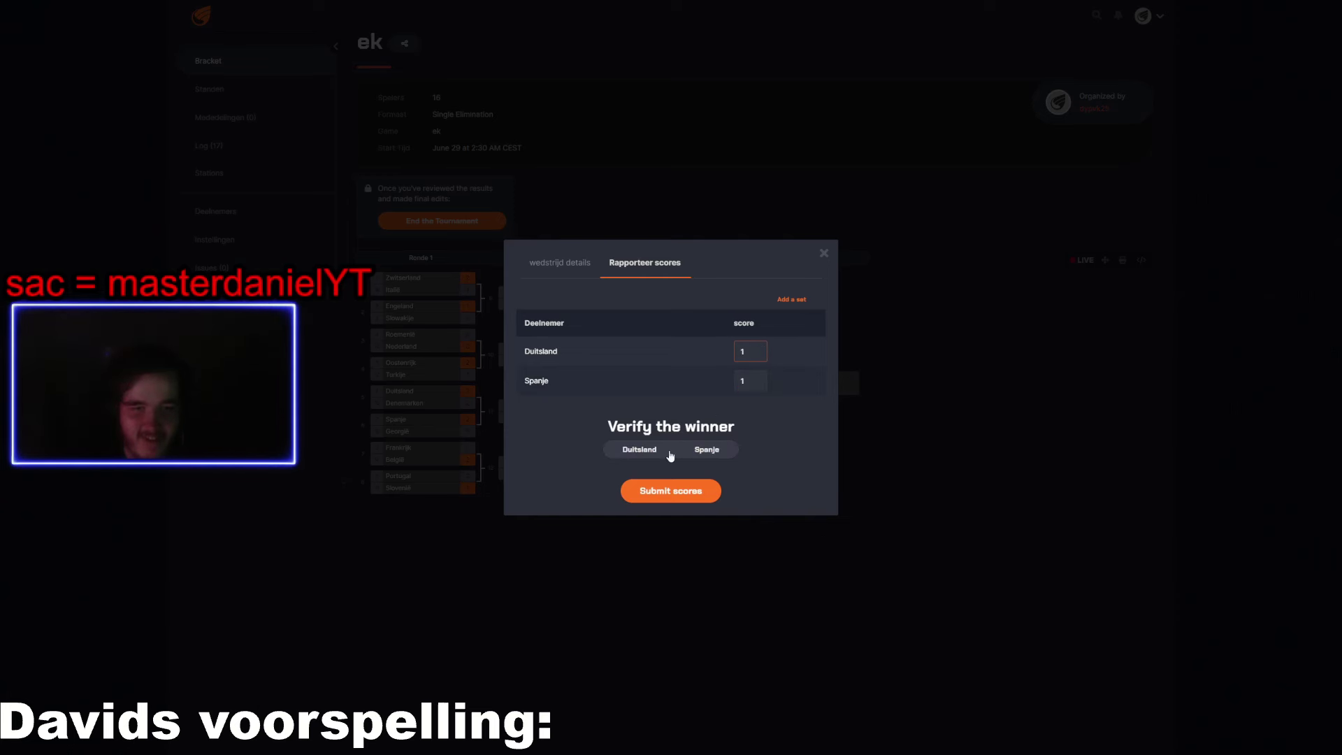
pyautogui.click(670, 453)
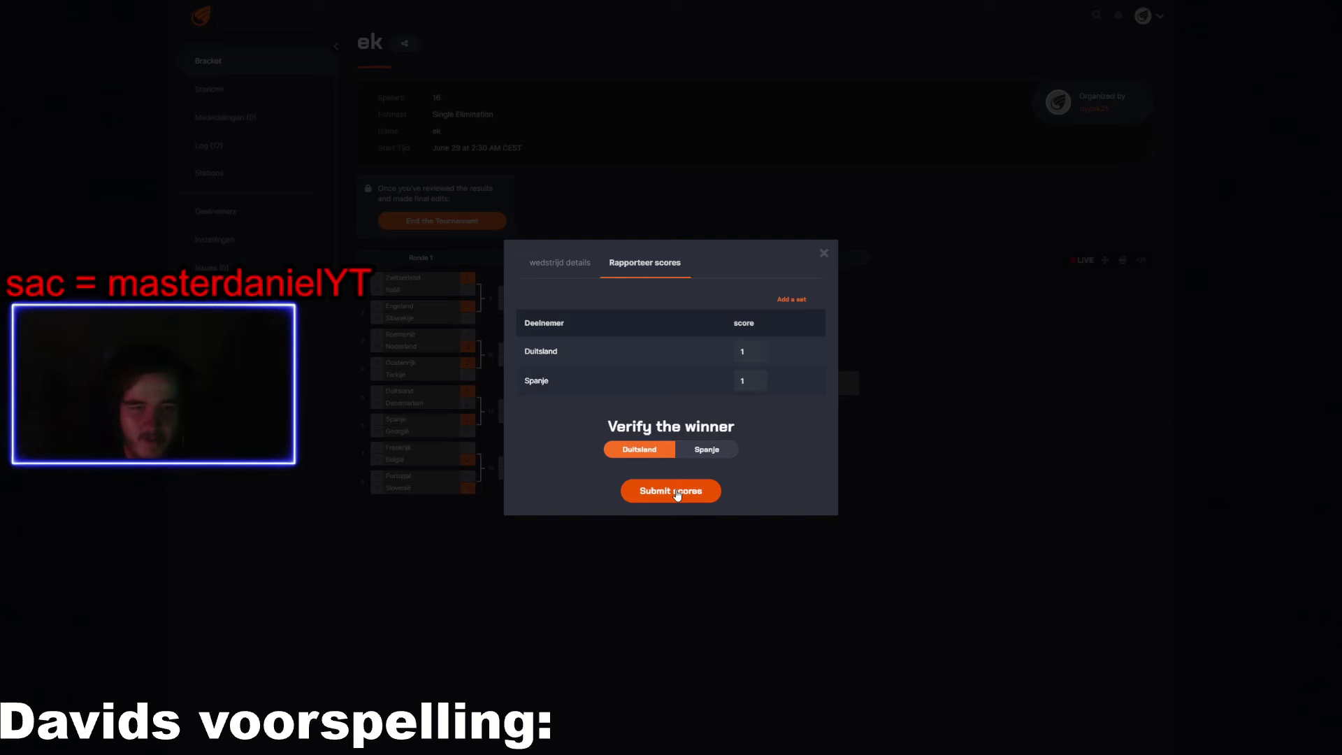
pyautogui.click(672, 491)
pyautogui.press('Return')
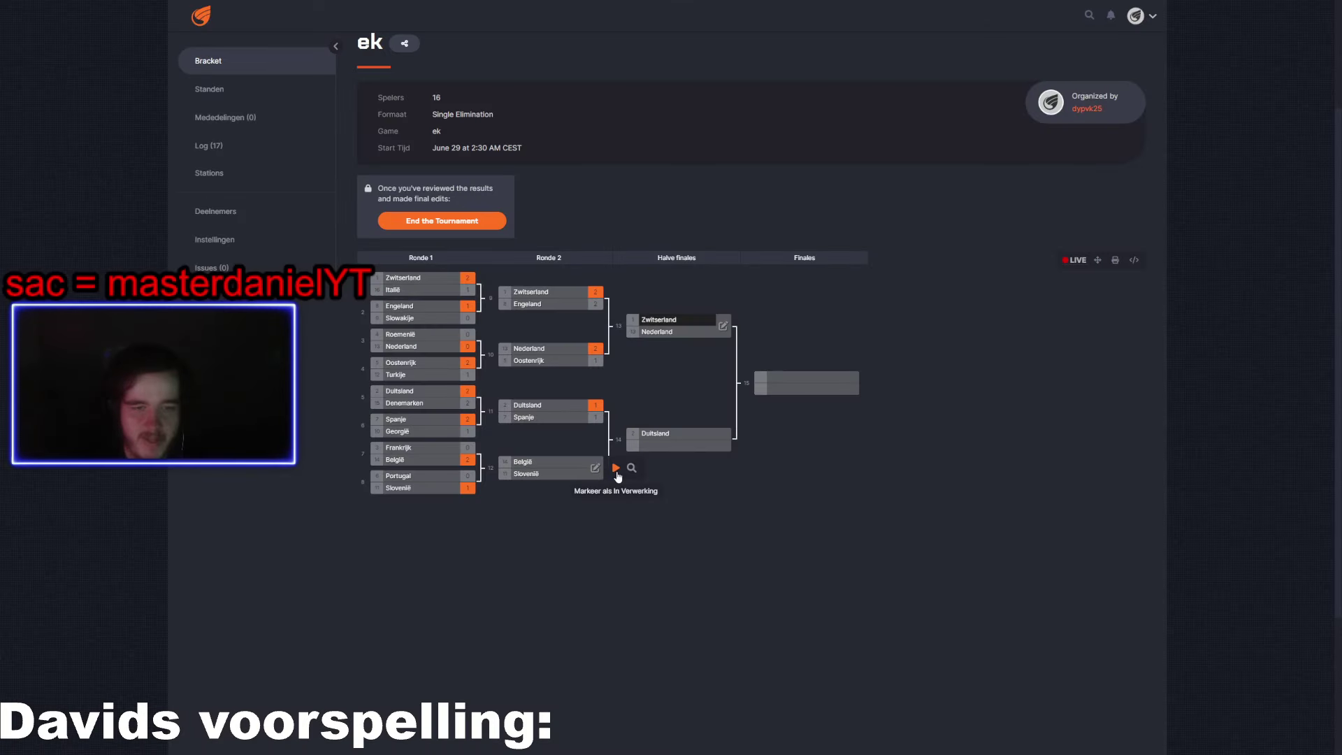
# Report the round 2 match België against Slovenië as a 2–1 win for België and submit the scores
pyautogui.click(617, 470)
pyautogui.write('2')
pyautogui.press('Tab')
pyautogui.write('1')
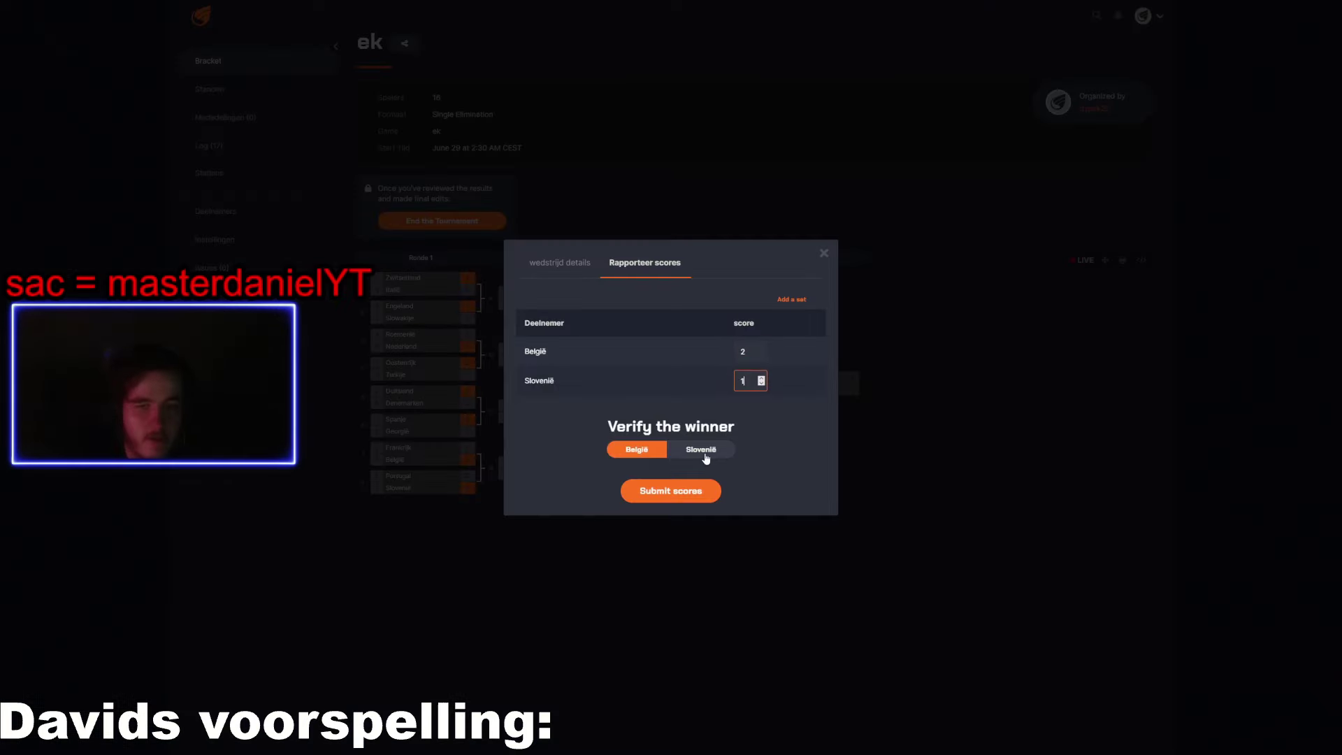
pyautogui.click(688, 489)
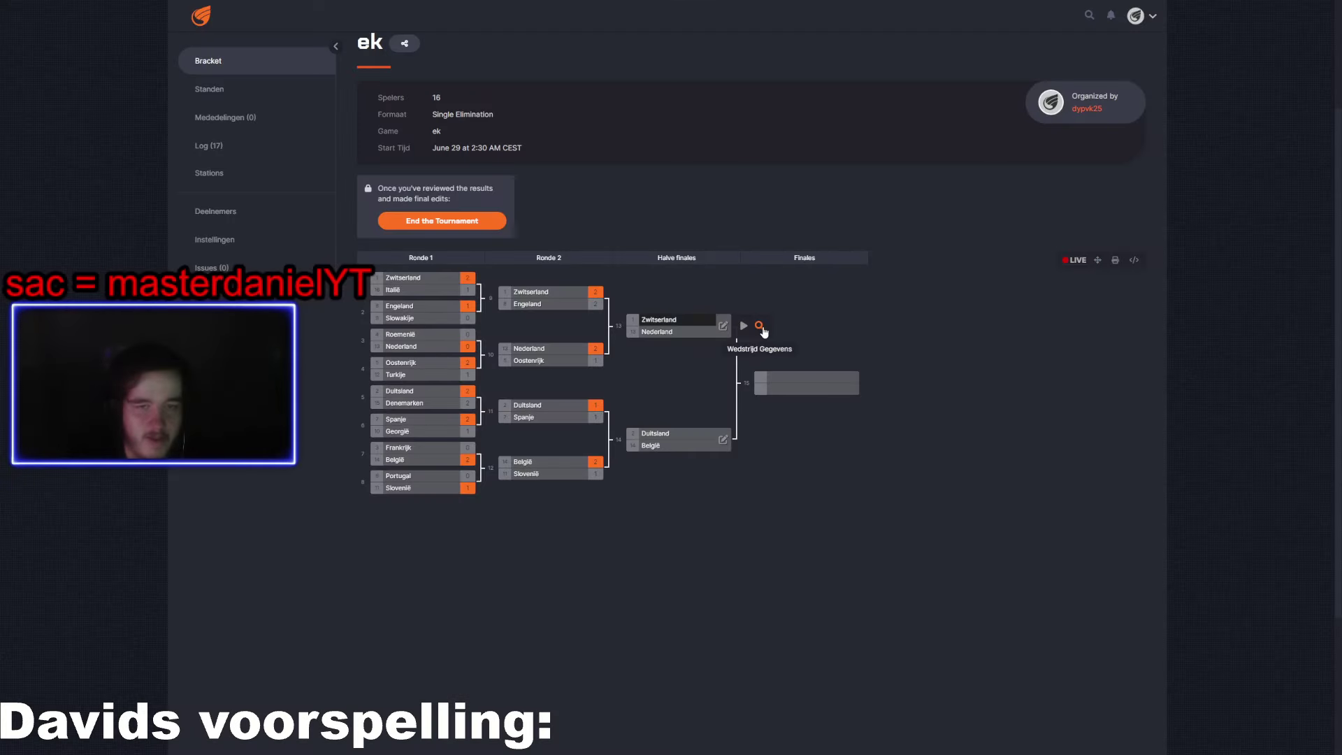
# Report the semi-final Zwitserland against Nederland as 1–1 and submit Zwitserland as the winner despite the tied scores
pyautogui.click(760, 327)
pyautogui.write('1')
pyautogui.press('Tab')
pyautogui.write('1')
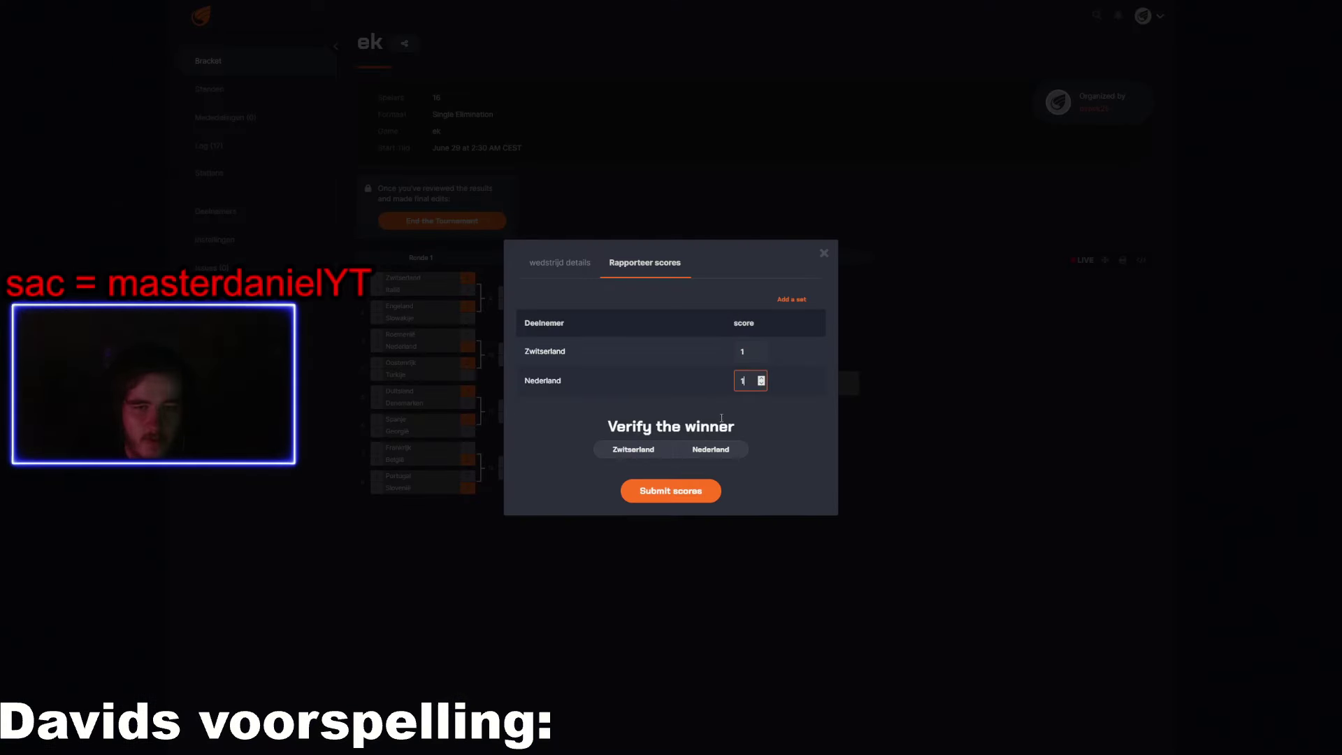
pyautogui.click(665, 451)
pyautogui.click(696, 495)
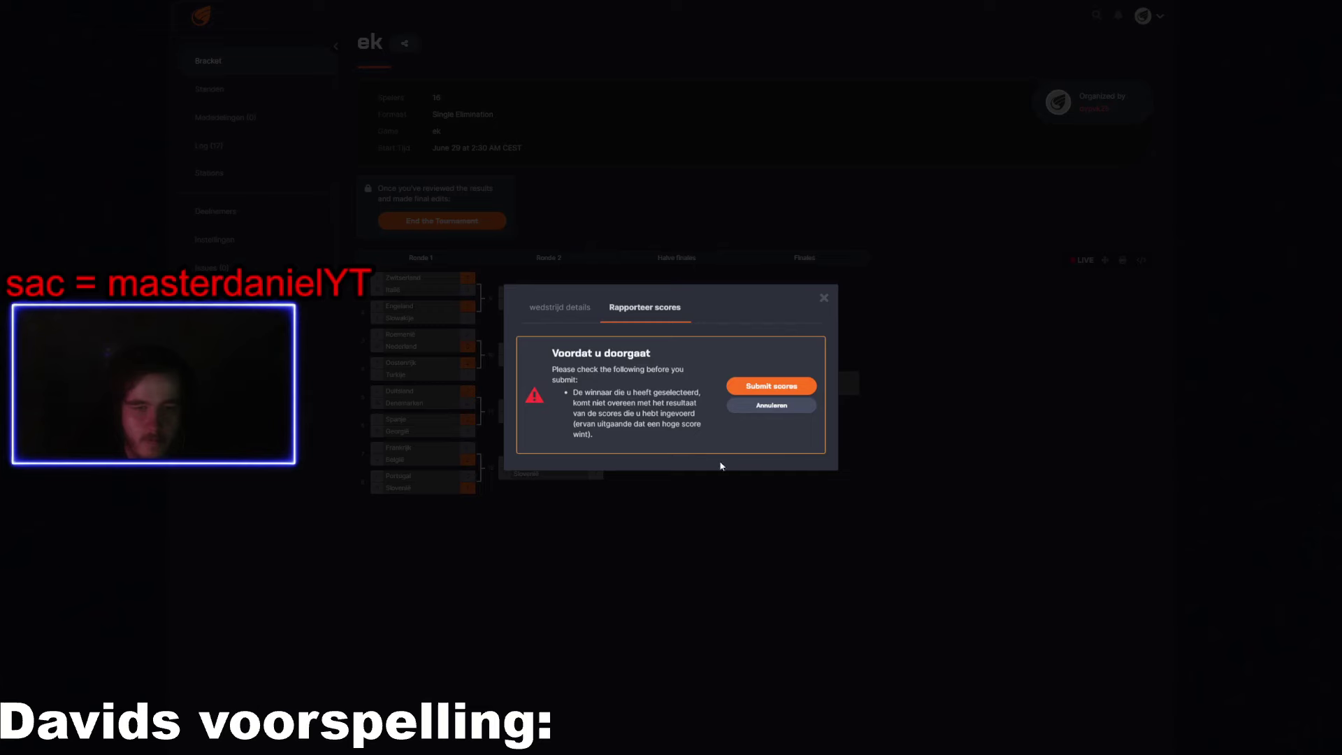
pyautogui.click(772, 389)
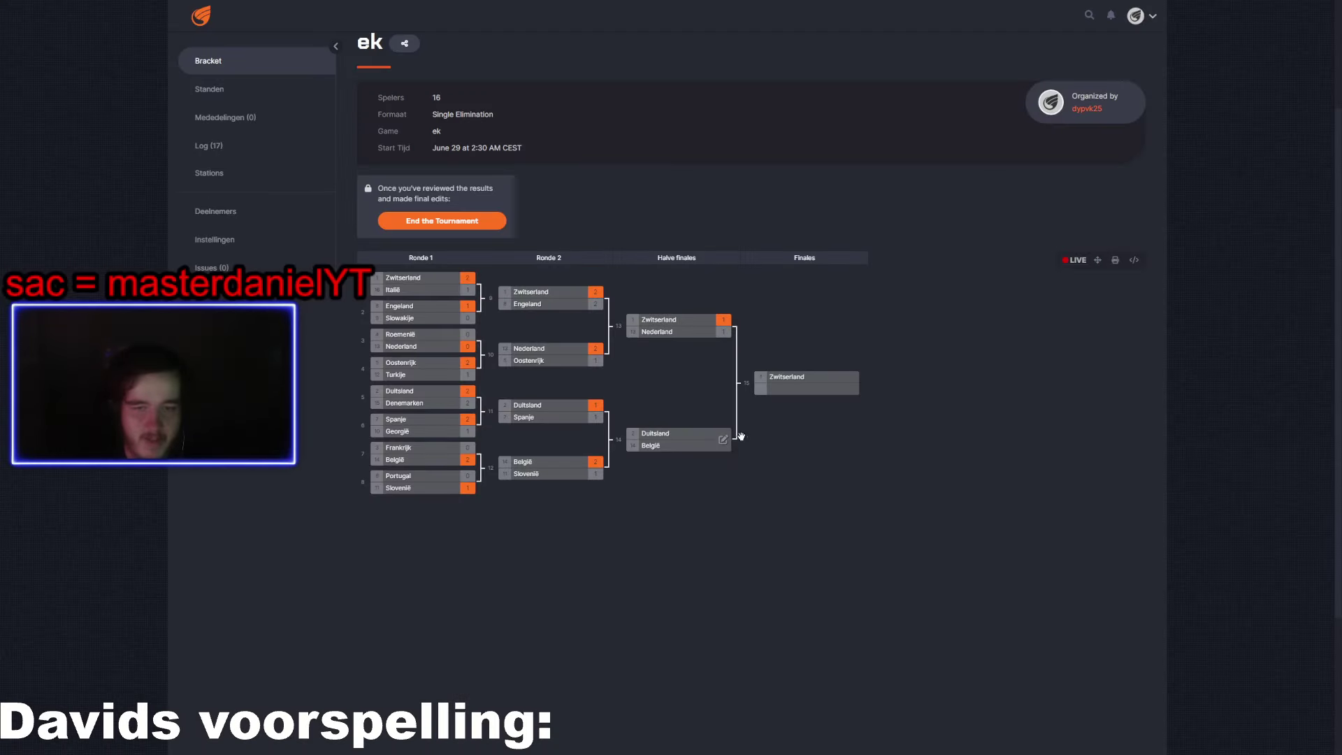
# Report the semi-final Duitsland against België as a 3–2 win for België and submit the scores
pyautogui.click(723, 439)
pyautogui.write('2')
pyautogui.press('Tab')
pyautogui.write('3')
pyautogui.click(692, 493)
# Report the final Zwitserland against België as a 2–1 win for België and submit the scores
pyautogui.click(804, 382)
pyautogui.click(748, 380)
pyautogui.write('2')
pyautogui.write('1')
pyautogui.click(676, 494)
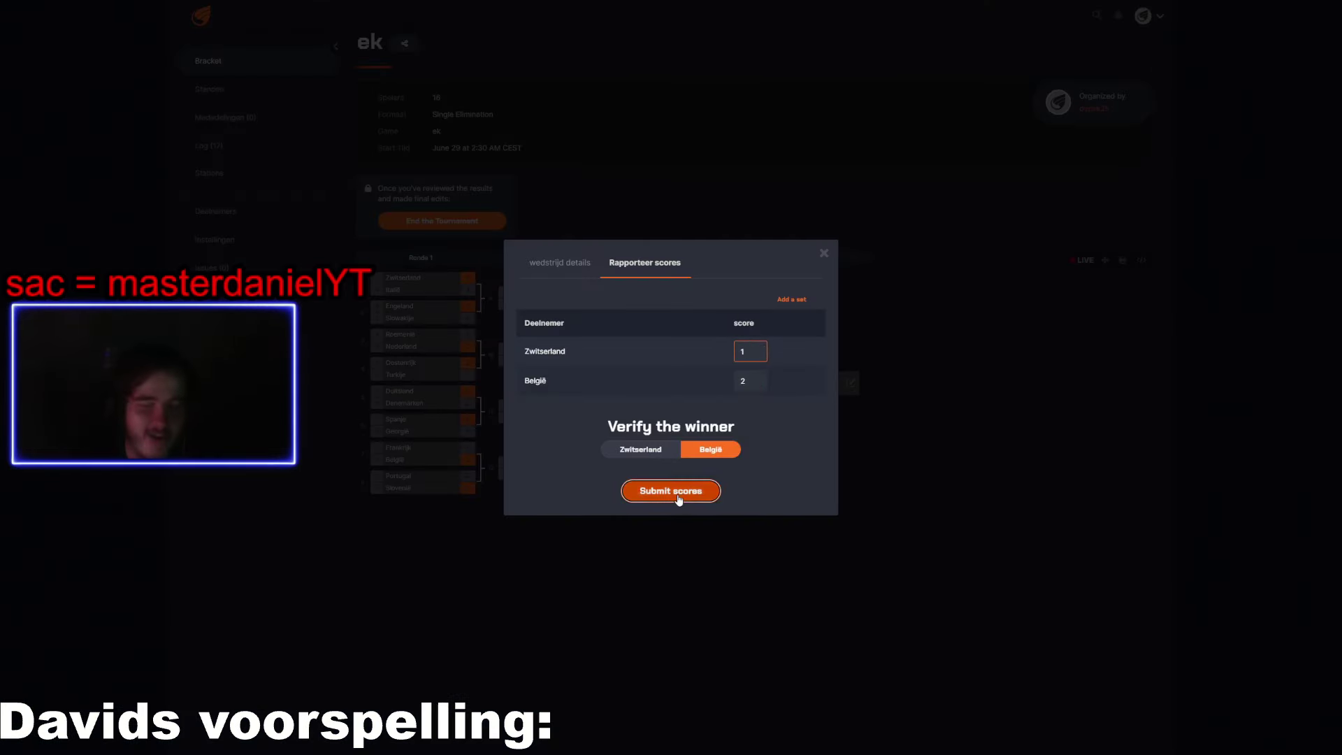